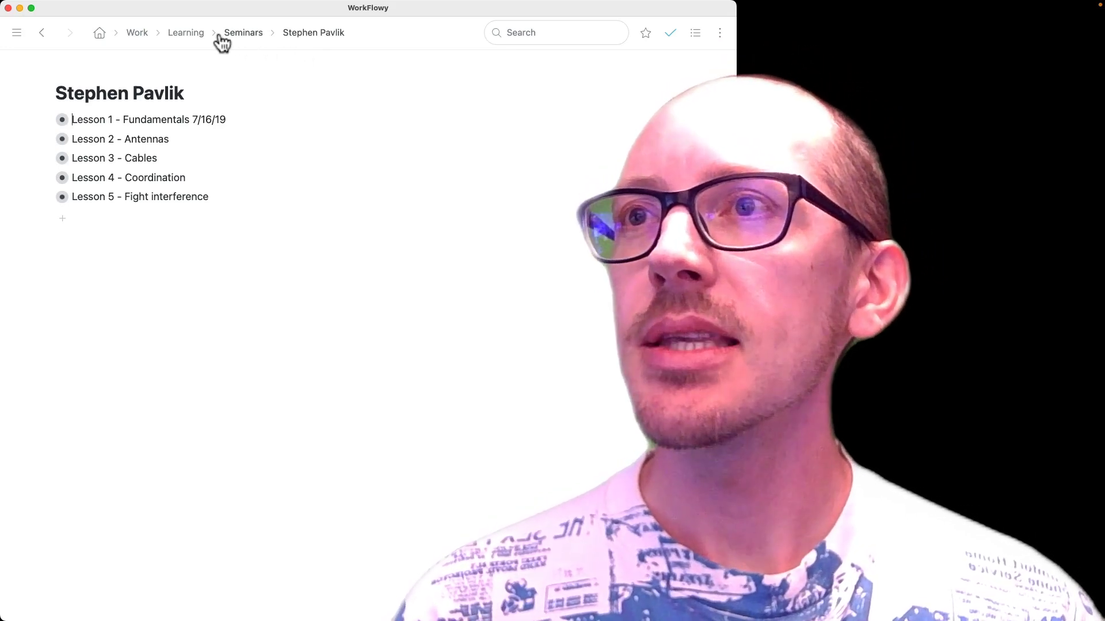
Go up from the current seminar notes to the Learning list, open Seminars, and open the lesson notes that were just left
{"action": "left_click", "coordinate": [193, 39]}
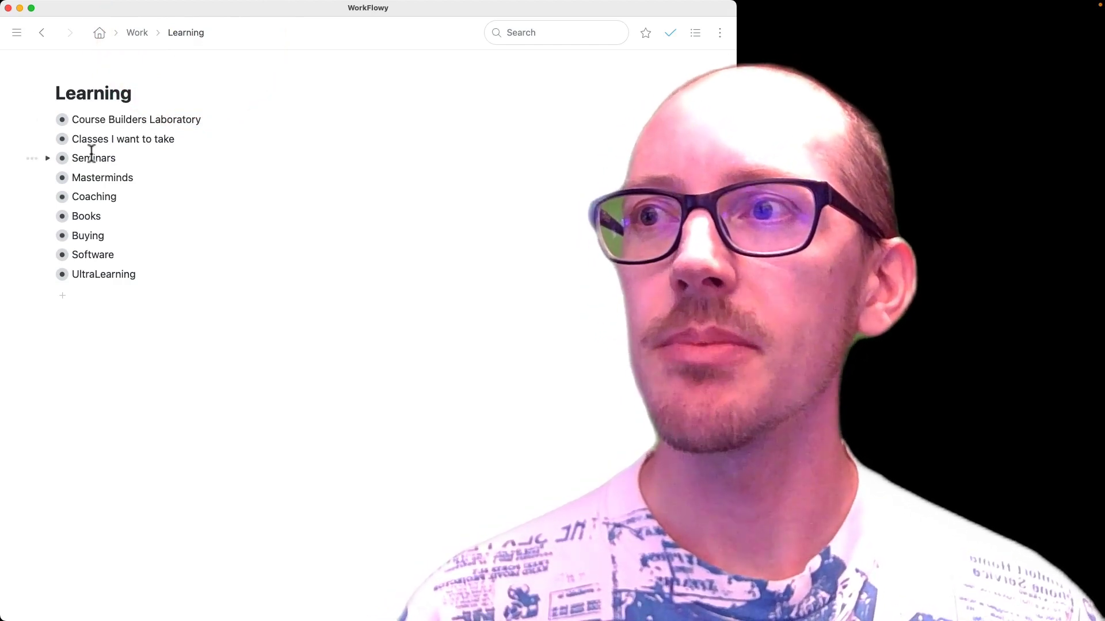
{"action": "left_click", "coordinate": [63, 158]}
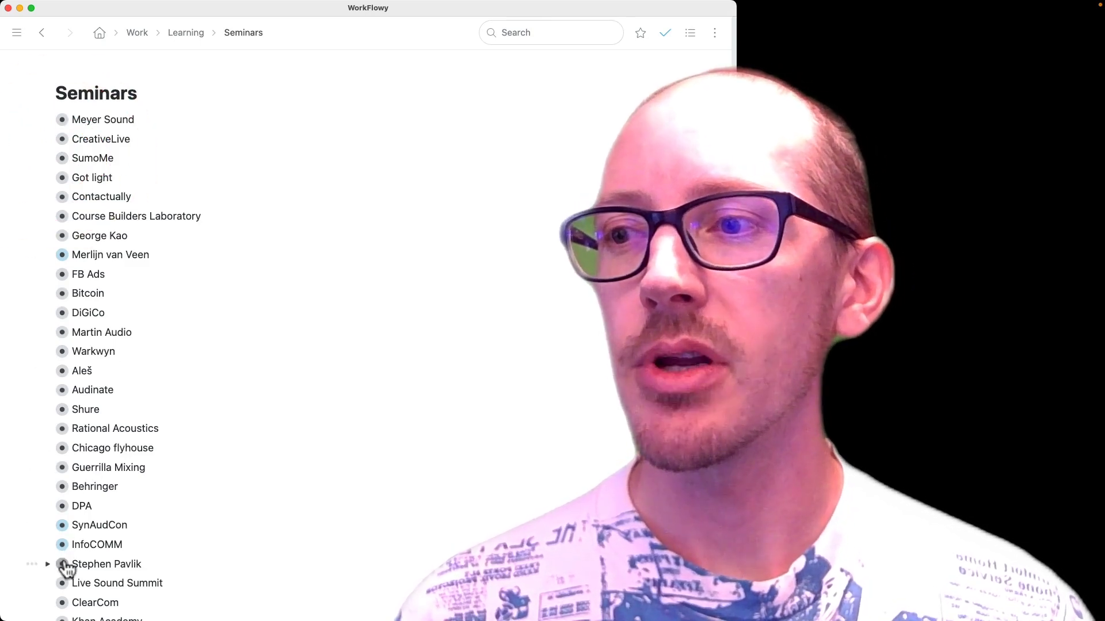
{"action": "left_click", "coordinate": [63, 564]}
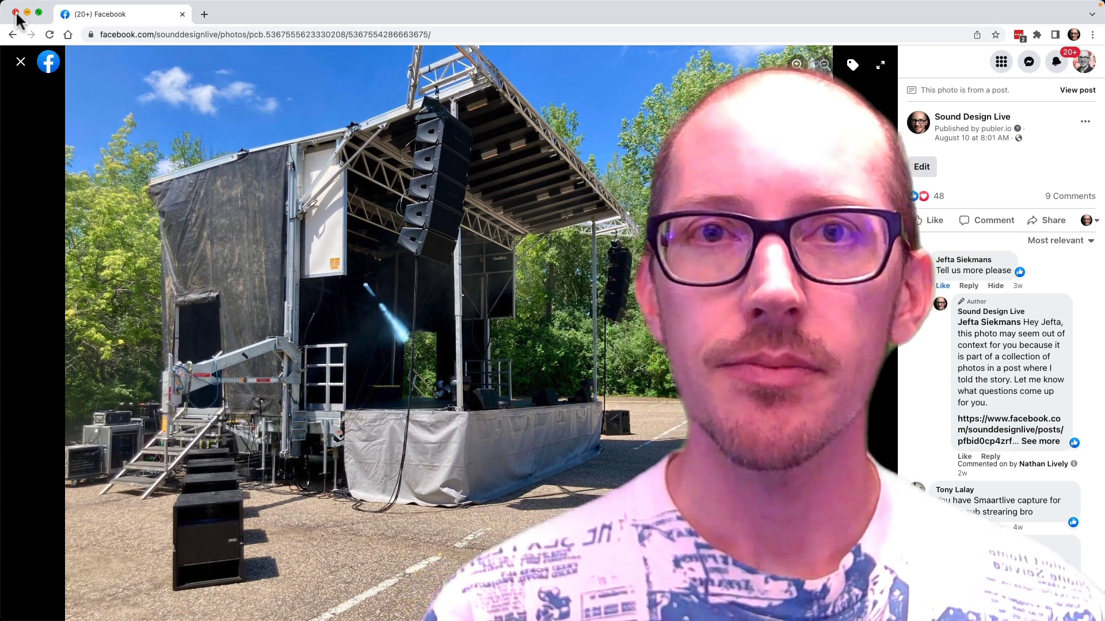
Close the Facebook photo window and show the "solve right triangle" Google search in the browser
{"action": "left_click", "coordinate": [15, 12]}
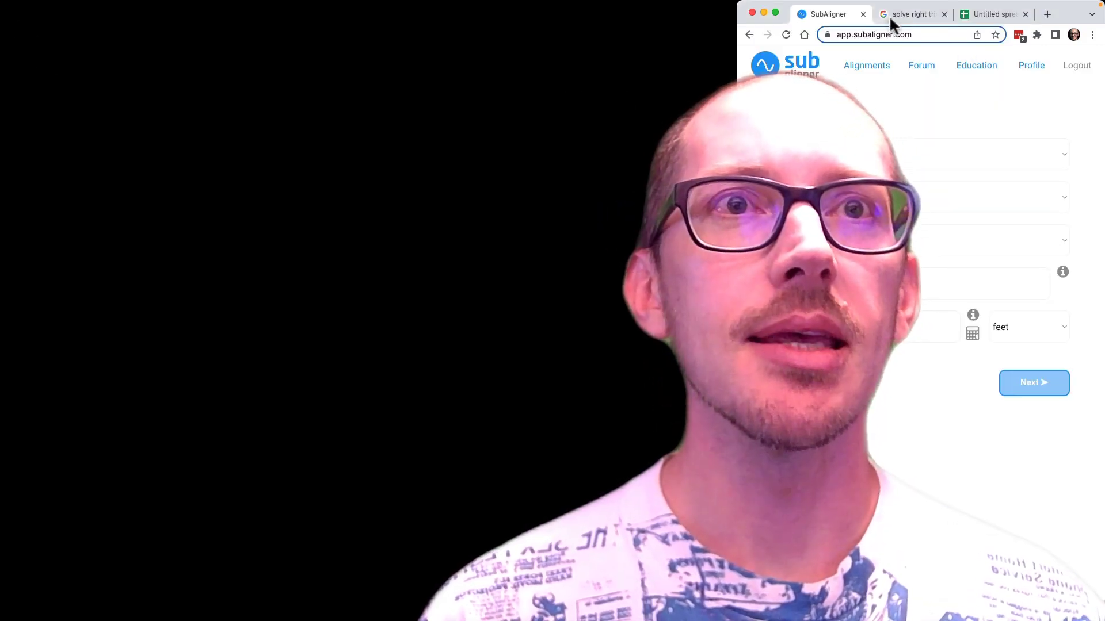
{"action": "left_click", "coordinate": [898, 14]}
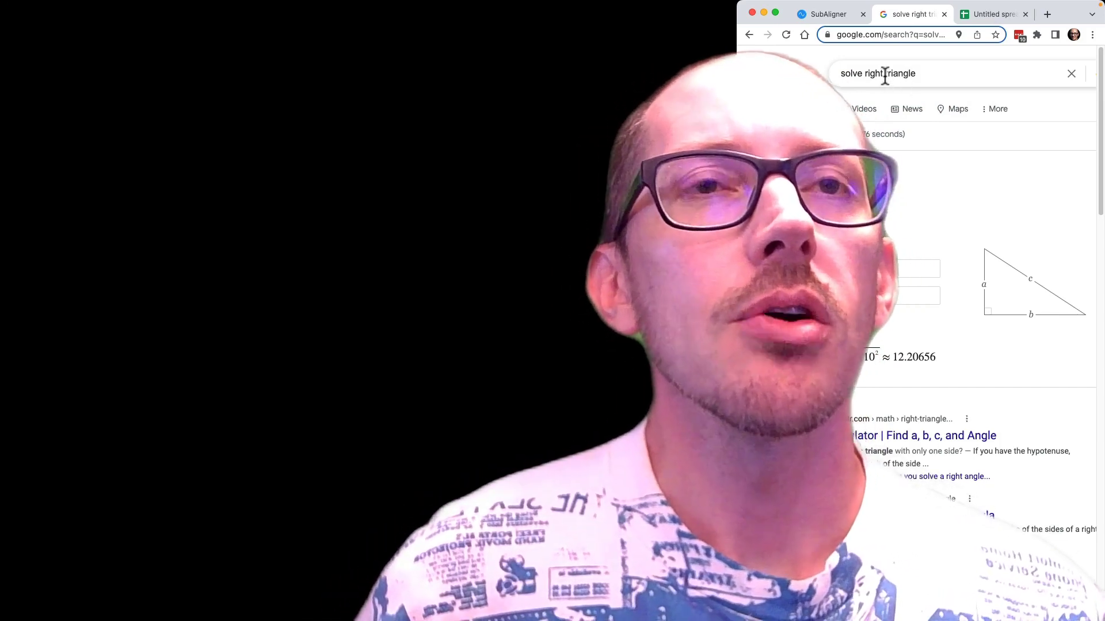
{"action": "triple_click", "coordinate": [884, 77]}
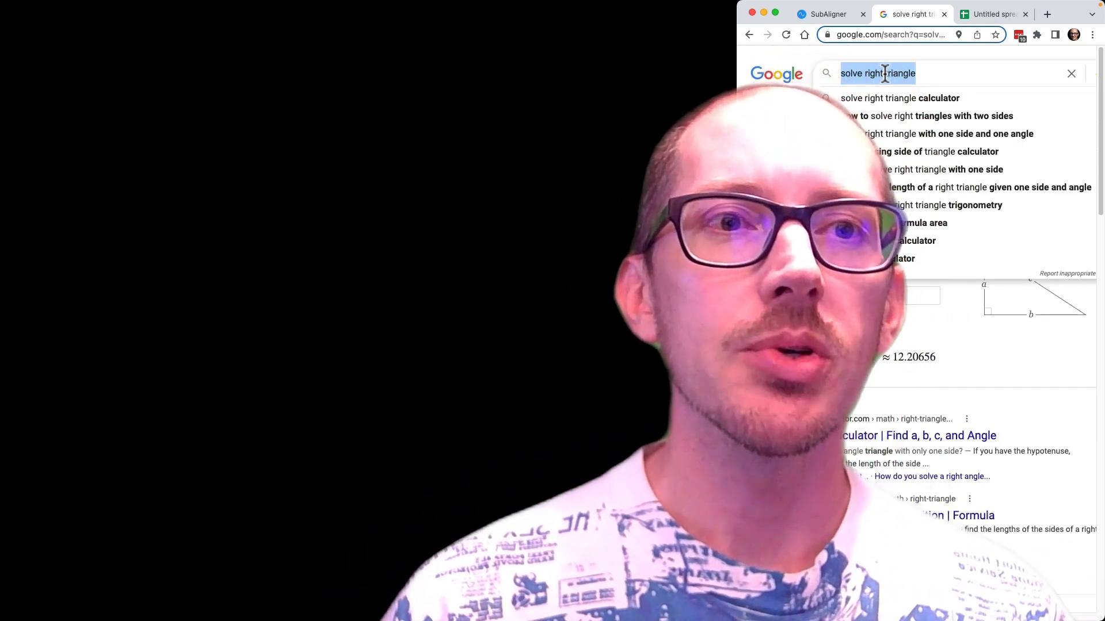
{"action": "left_click", "coordinate": [924, 79]}
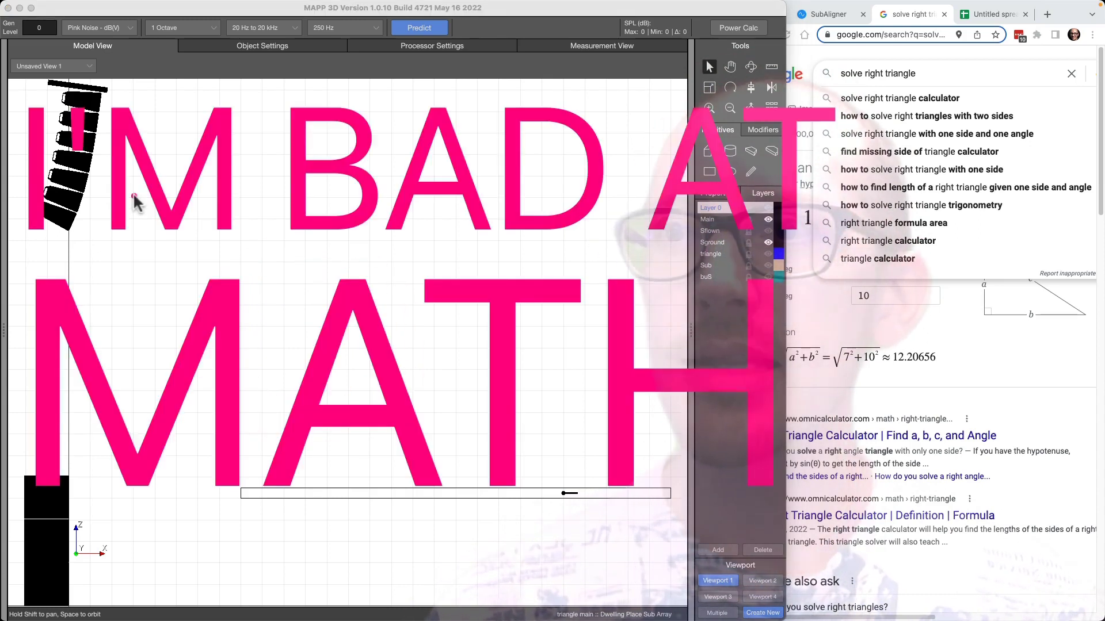
Annotate the MAPP 3D model with a pink arrow from the microphone to the main array and green horizontal and vertical triangle legs
{"action": "left_click", "coordinate": [512, 501]}
{"action": "left_click_drag", "start_coordinate": [561, 495], "coordinate": [103, 166]}
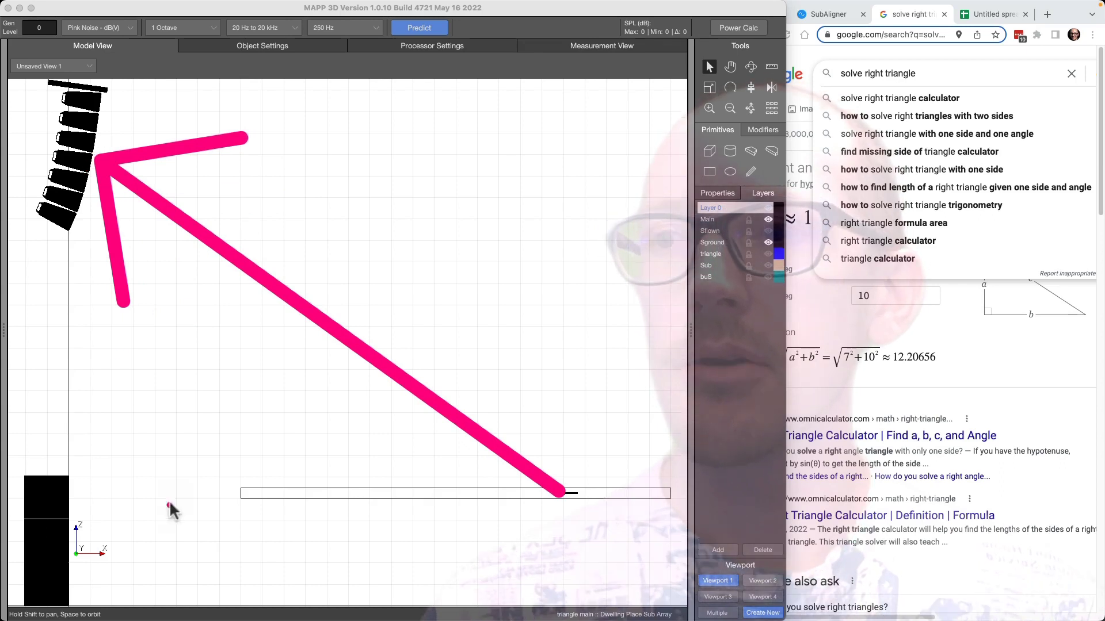
{"action": "left_click", "coordinate": [307, 433]}
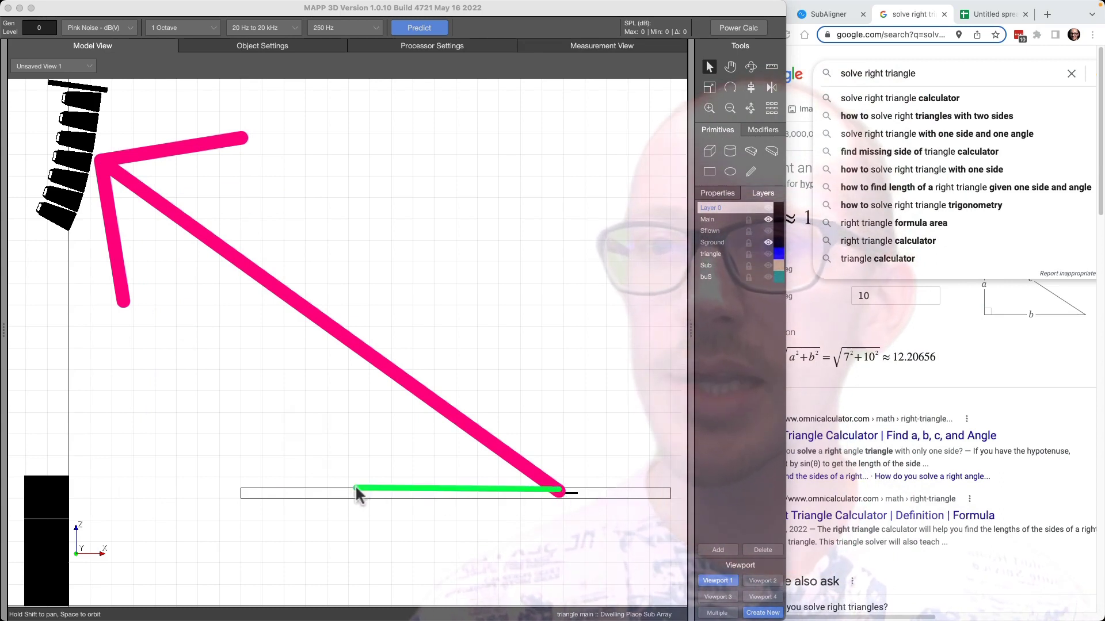
{"action": "left_click_drag", "start_coordinate": [126, 500], "coordinate": [76, 489]}
{"action": "left_click", "coordinate": [100, 189]}
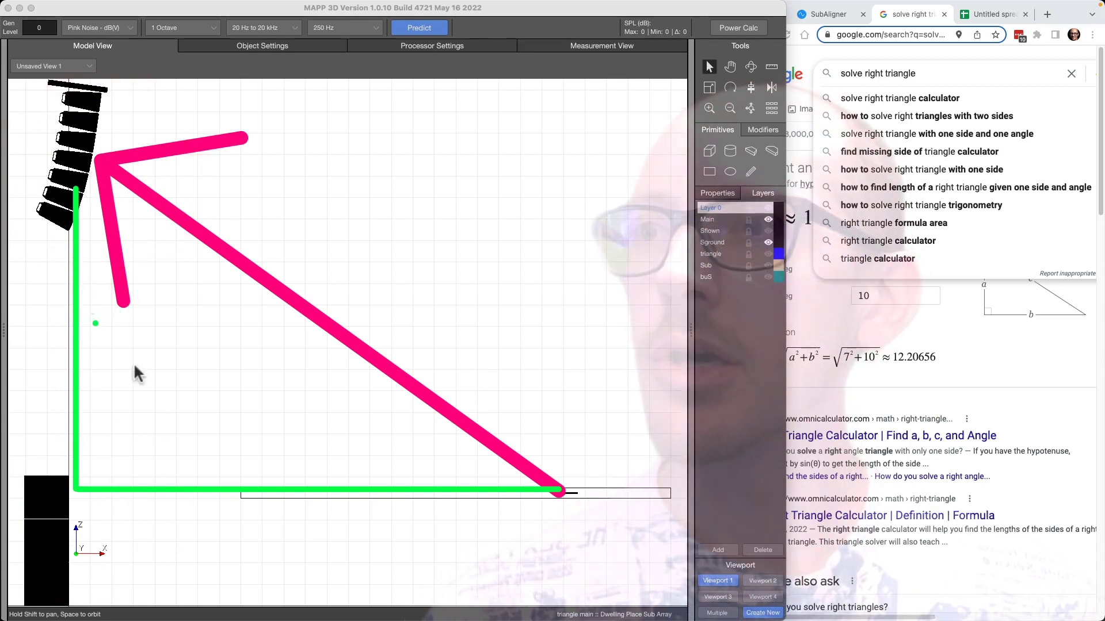
Label the annotated triangle's vertical leg a, its horizontal leg b, and its hypotenuse c
{"action": "type", "text": "a"}
{"action": "left_click", "coordinate": [190, 397]}
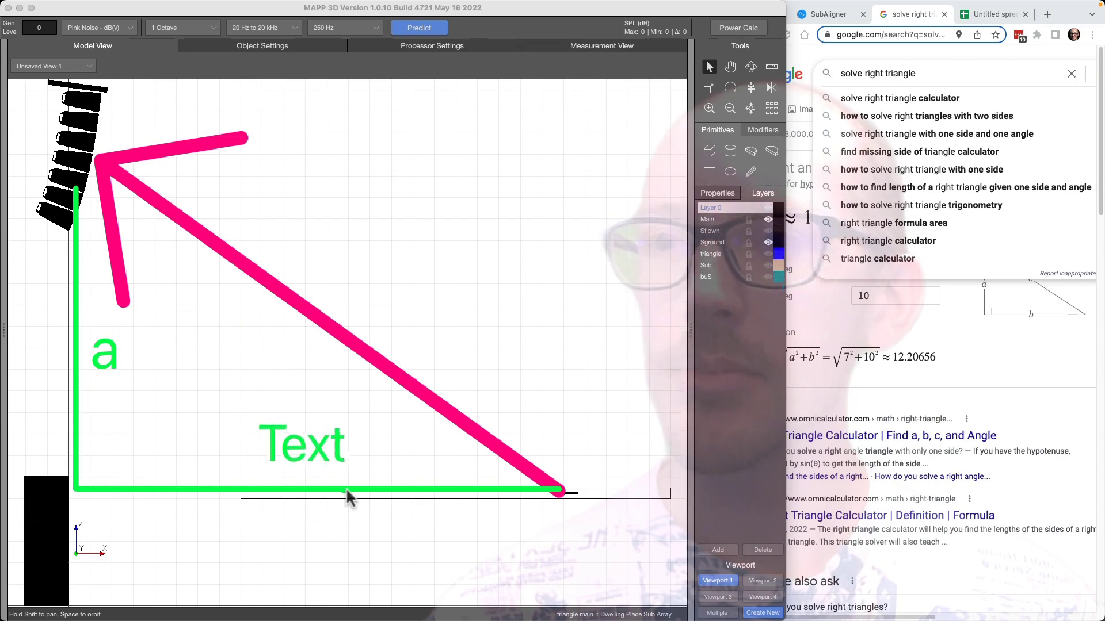
{"action": "type", "text": "b"}
{"action": "left_click", "coordinate": [446, 348]}
{"action": "type", "text": "c"}
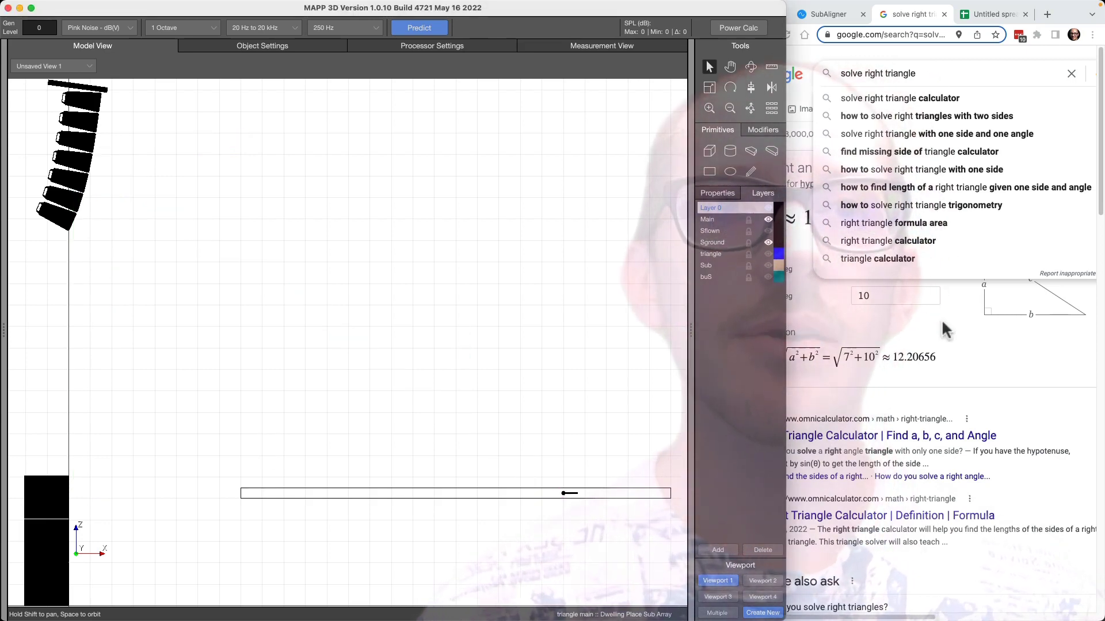
Dismiss the search suggestions and examine the right triangle calculator's legs a and b and its solution for the hypotenuse
{"action": "left_click", "coordinate": [955, 72]}
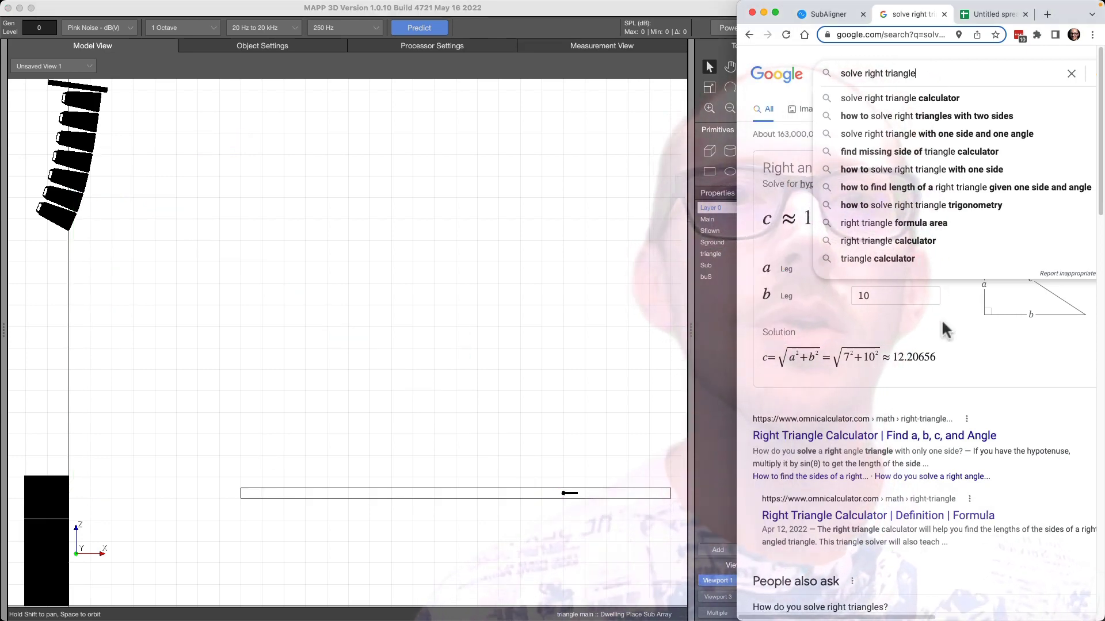
{"action": "left_click", "coordinate": [929, 56]}
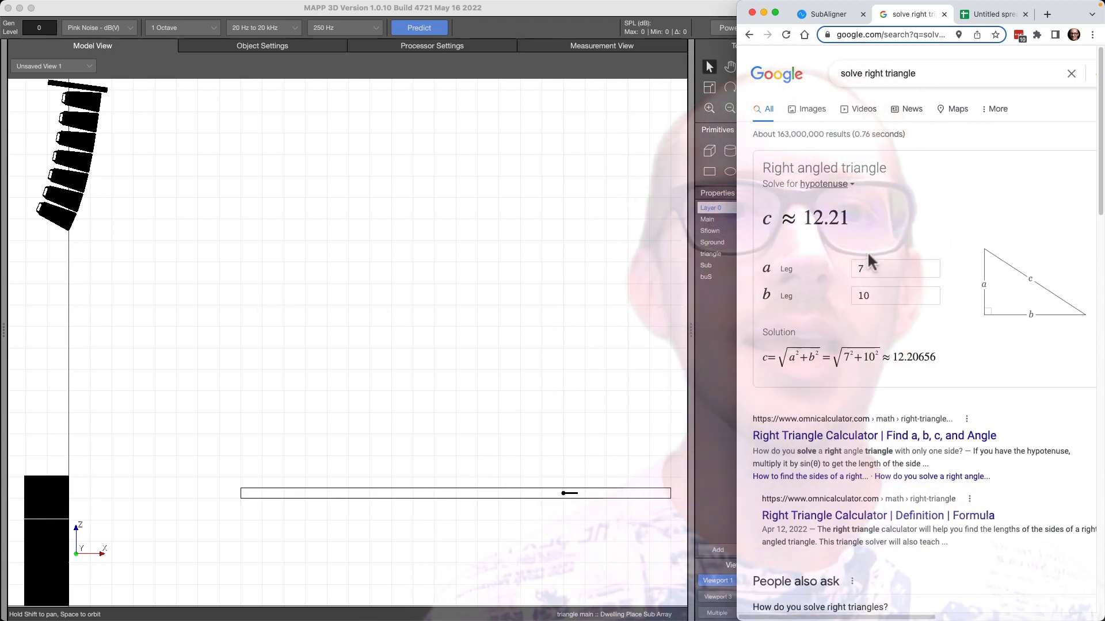
{"action": "left_click", "coordinate": [865, 268]}
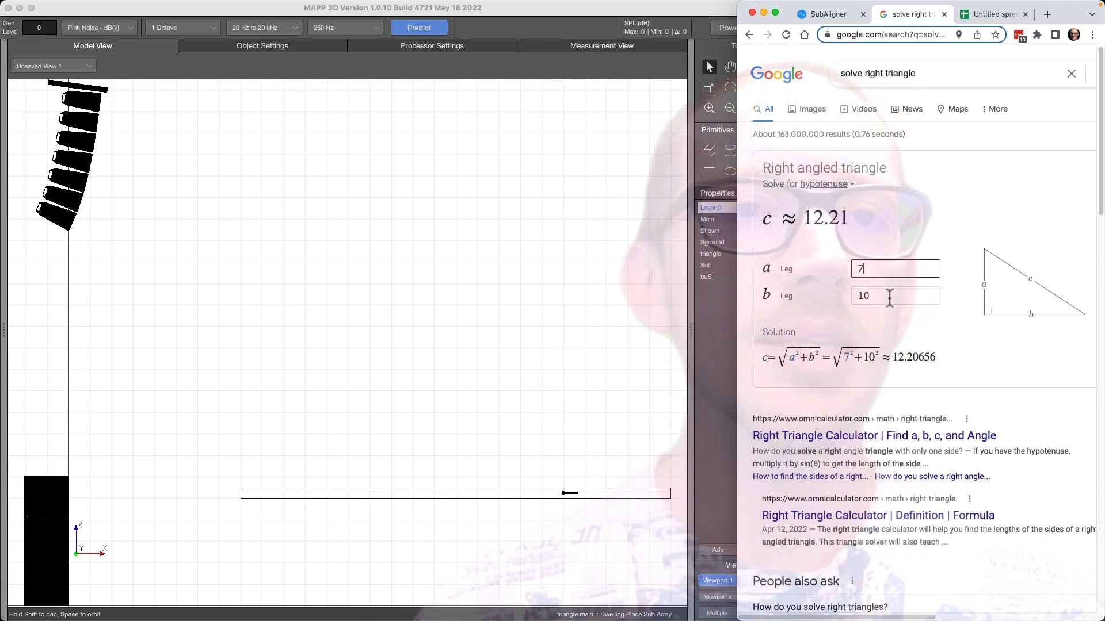
{"action": "left_click", "coordinate": [886, 296]}
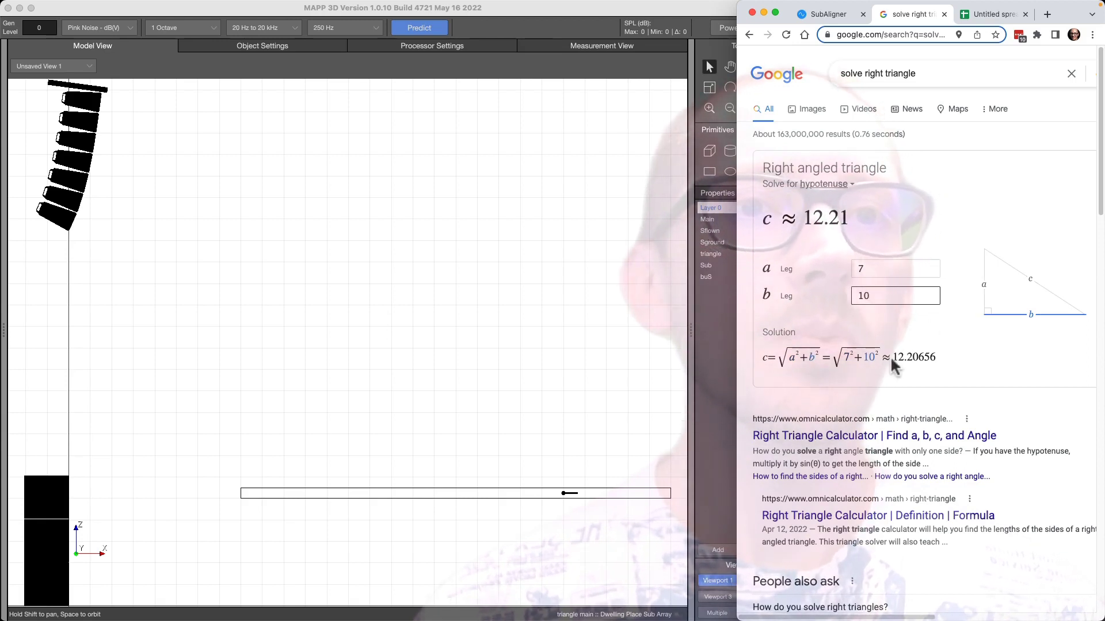
{"action": "left_click_drag", "start_coordinate": [897, 357], "coordinate": [948, 367]}
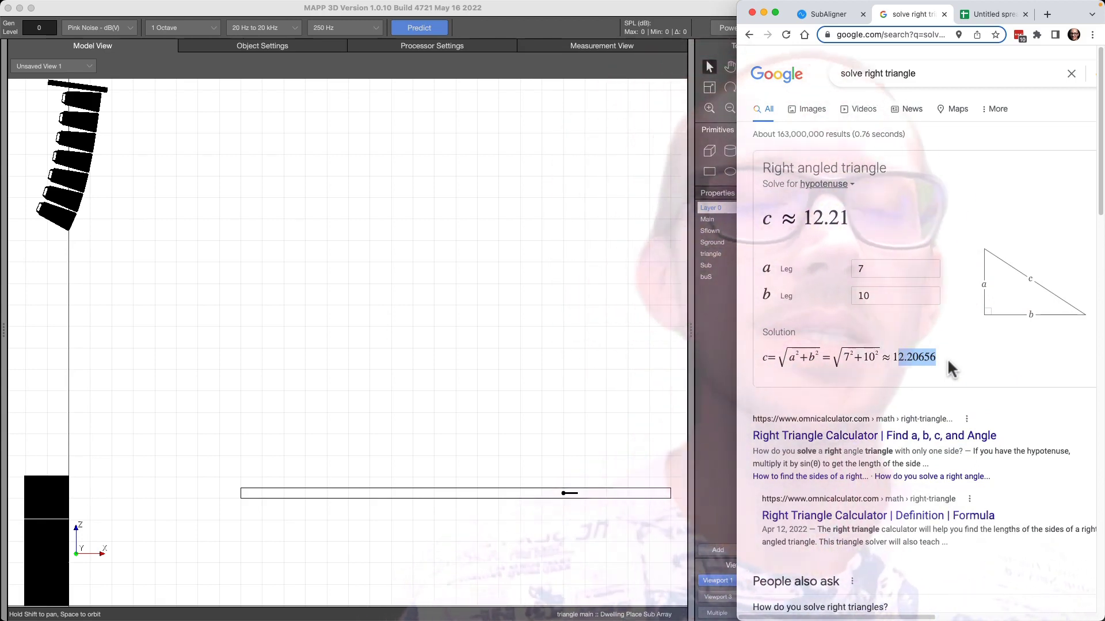
{"action": "left_click", "coordinate": [794, 357]}
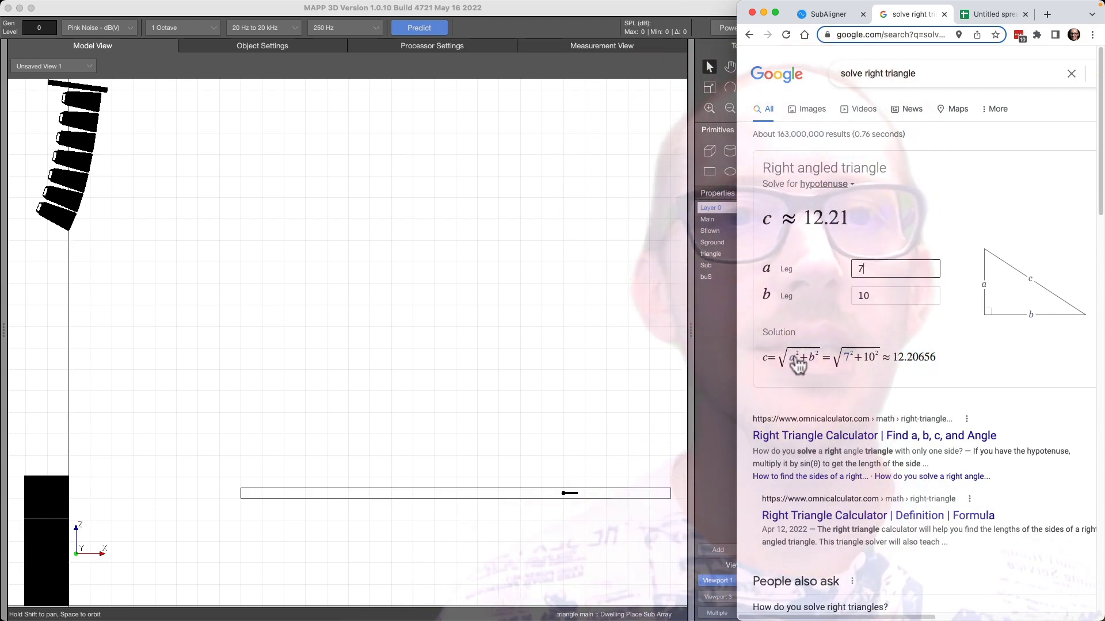
{"action": "left_click", "coordinate": [909, 330]}
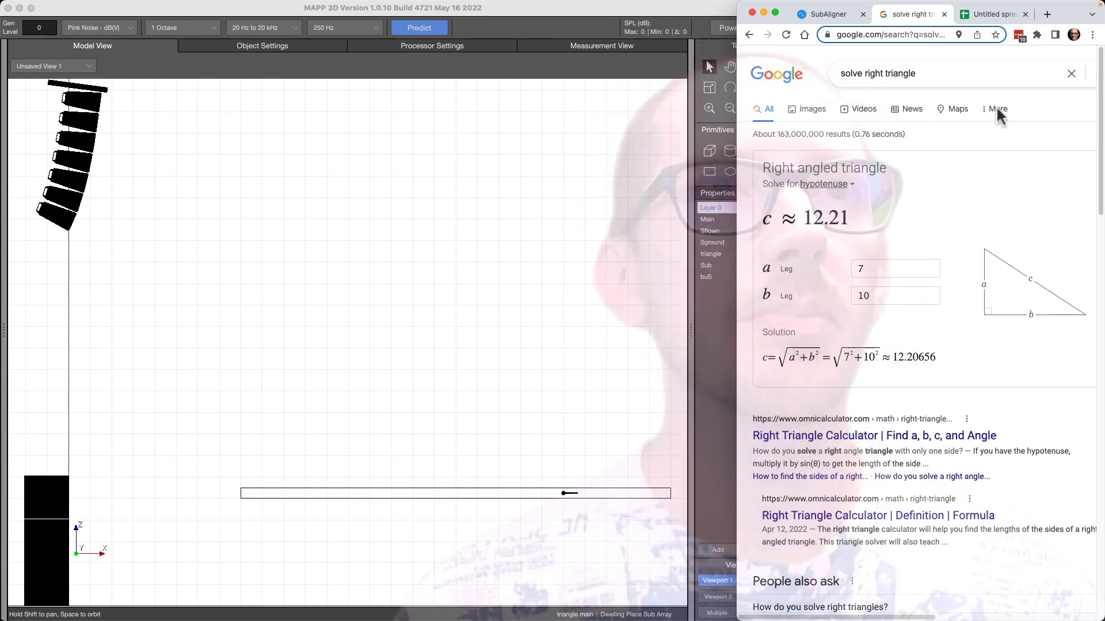
Create a new blank Google Sheets spreadsheet and recheck the calculator's hypotenuse formula before returning to the sheet
{"action": "left_click", "coordinate": [976, 9]}
{"action": "left_click", "coordinate": [828, 167]}
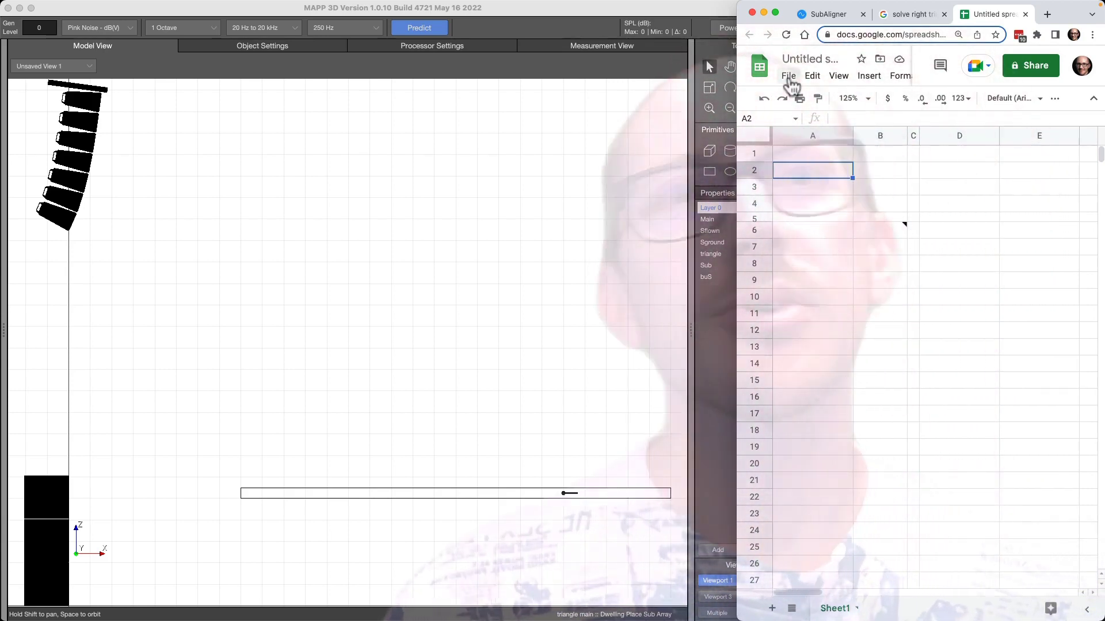
{"action": "left_click", "coordinate": [789, 77]}
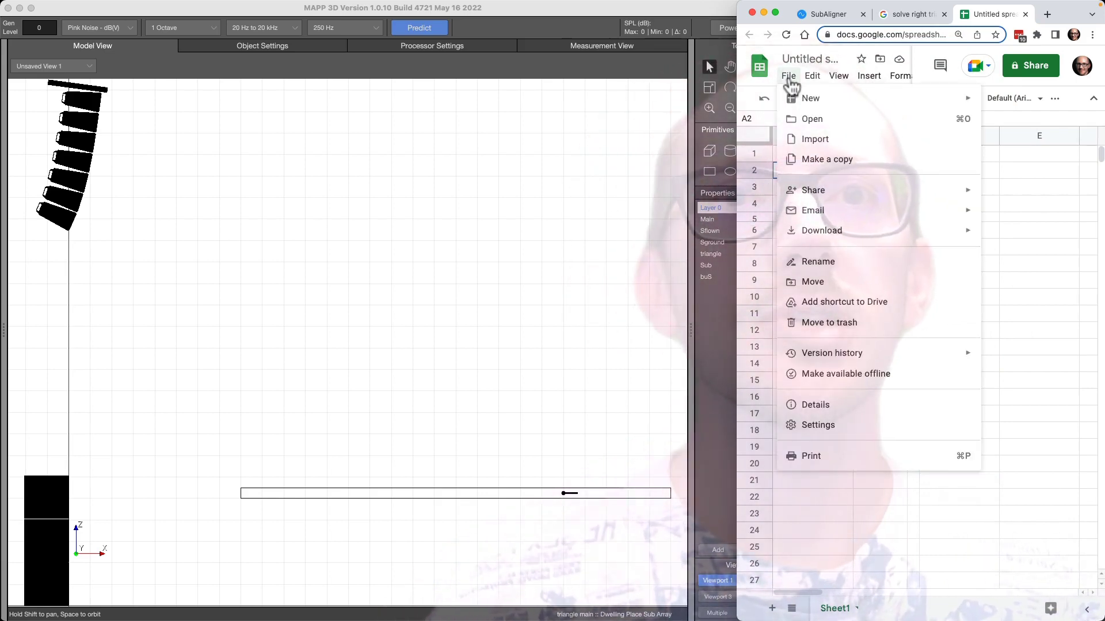
{"action": "mouse_move", "coordinate": [945, 101]}
{"action": "left_click", "coordinate": [983, 100]}
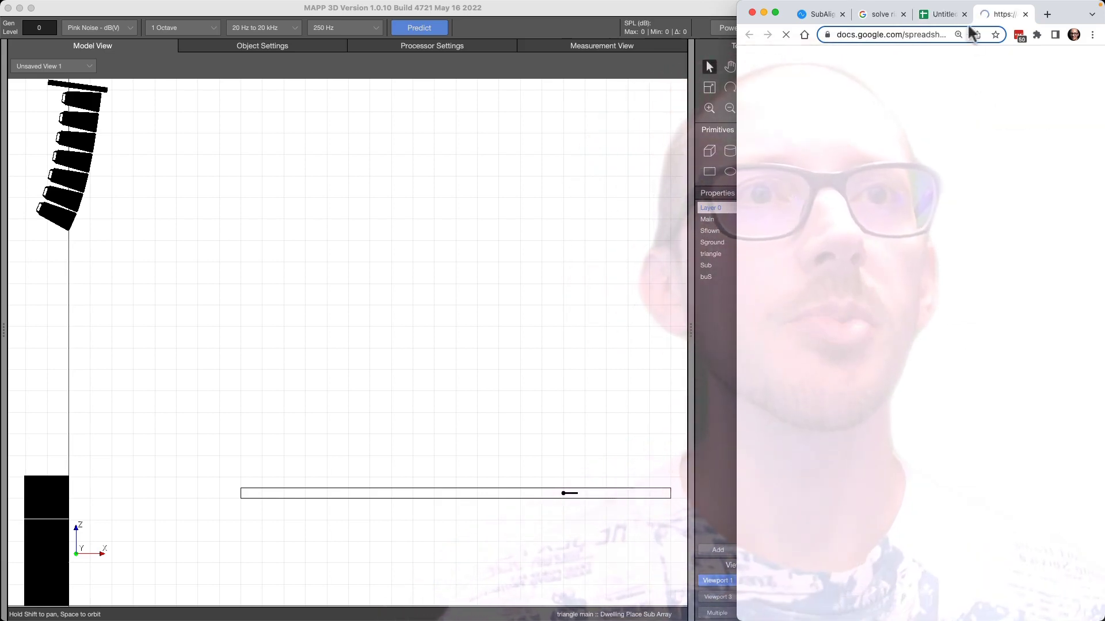
{"action": "left_click", "coordinate": [902, 12]}
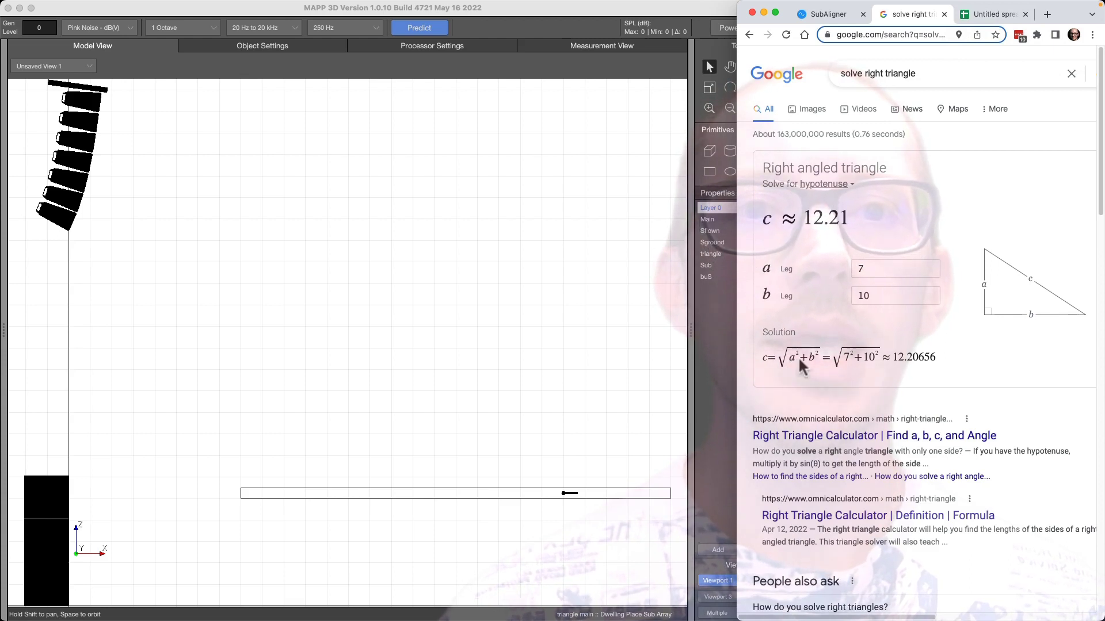
{"action": "left_click", "coordinate": [978, 14]}
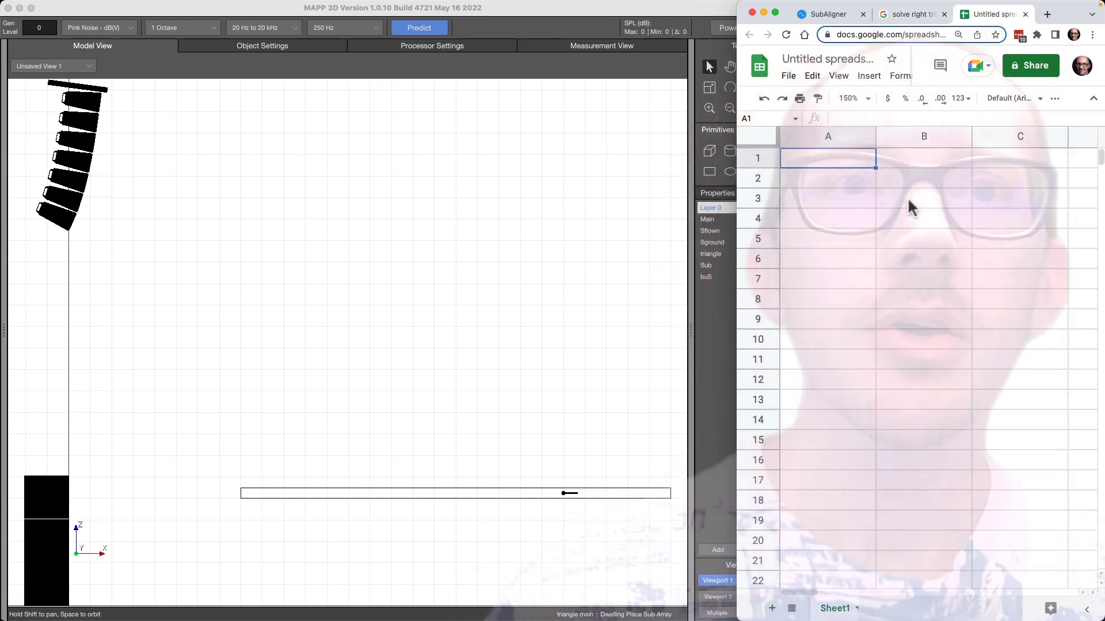
Enter the labels a, b and c in cells A1, A2 and A3
{"action": "type", "text": "a"}
{"action": "key", "text": "Return"}
{"action": "type", "text": "b"}
{"action": "key", "text": "Return"}
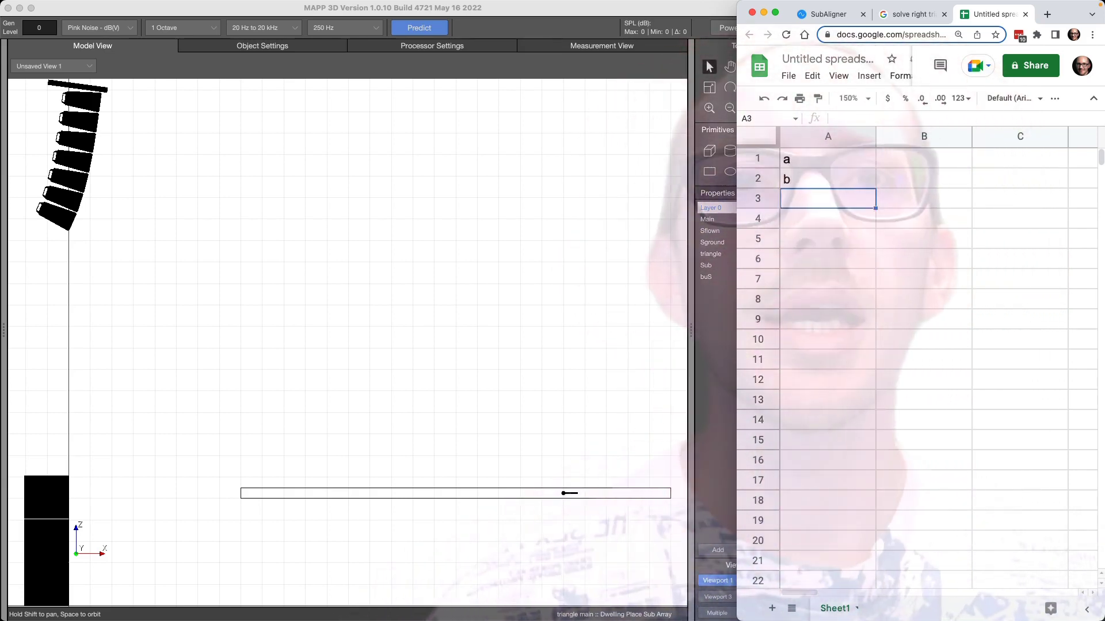
{"action": "type", "text": "c"}
{"action": "left_click", "coordinate": [827, 159]}
Check the leg lengths in the Google calculator and enter 7 in B1 and 10 in B2
{"action": "left_click", "coordinate": [923, 158]}
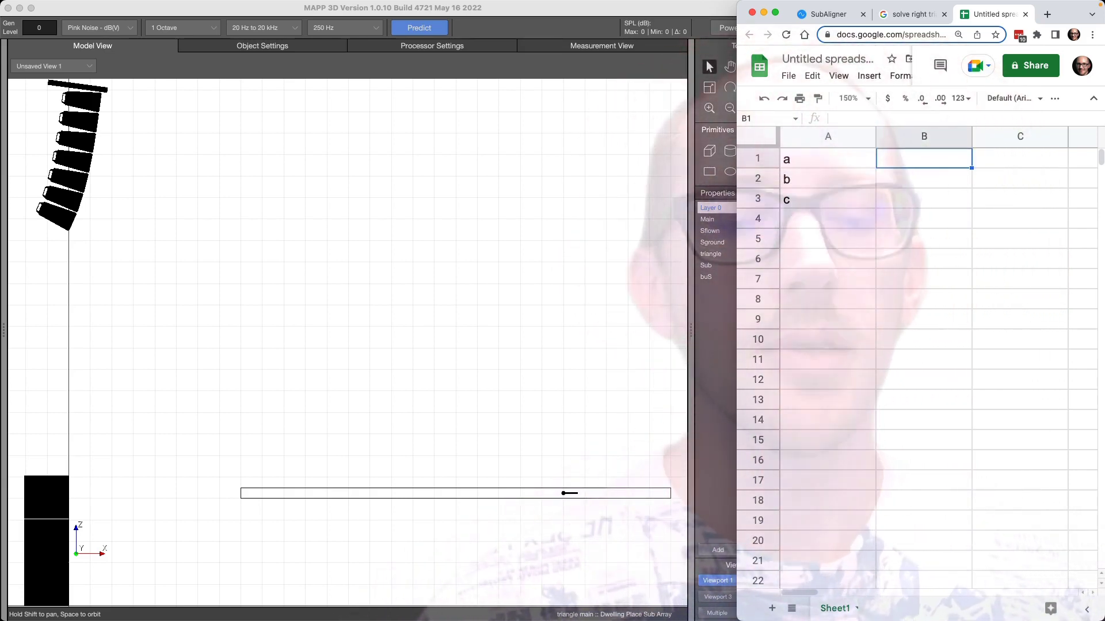
{"action": "left_click", "coordinate": [902, 15]}
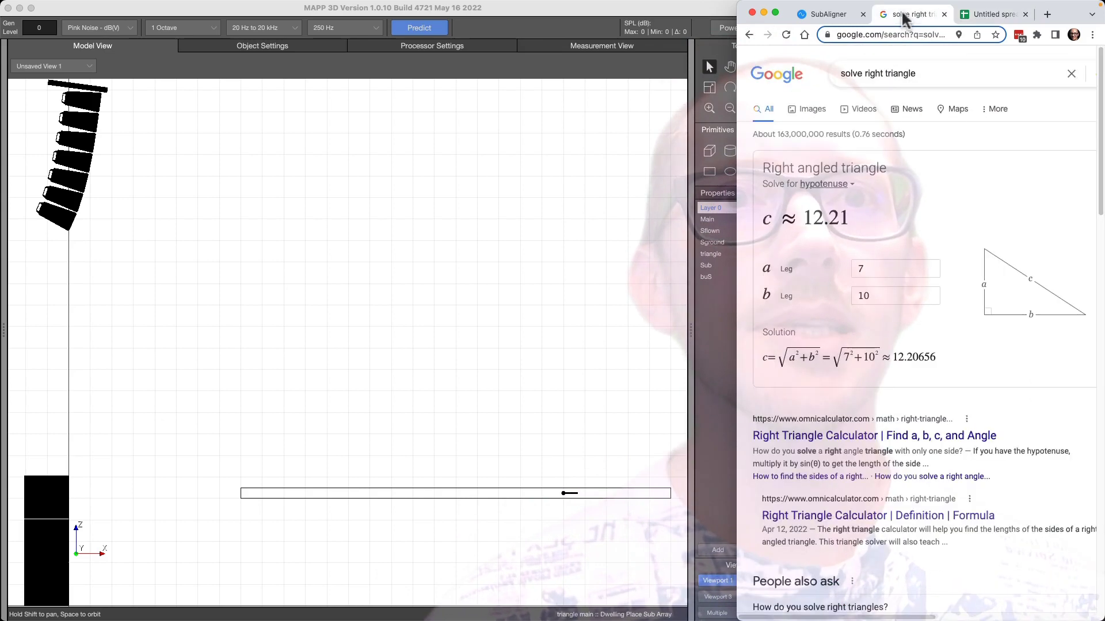
{"action": "left_click", "coordinate": [979, 15]}
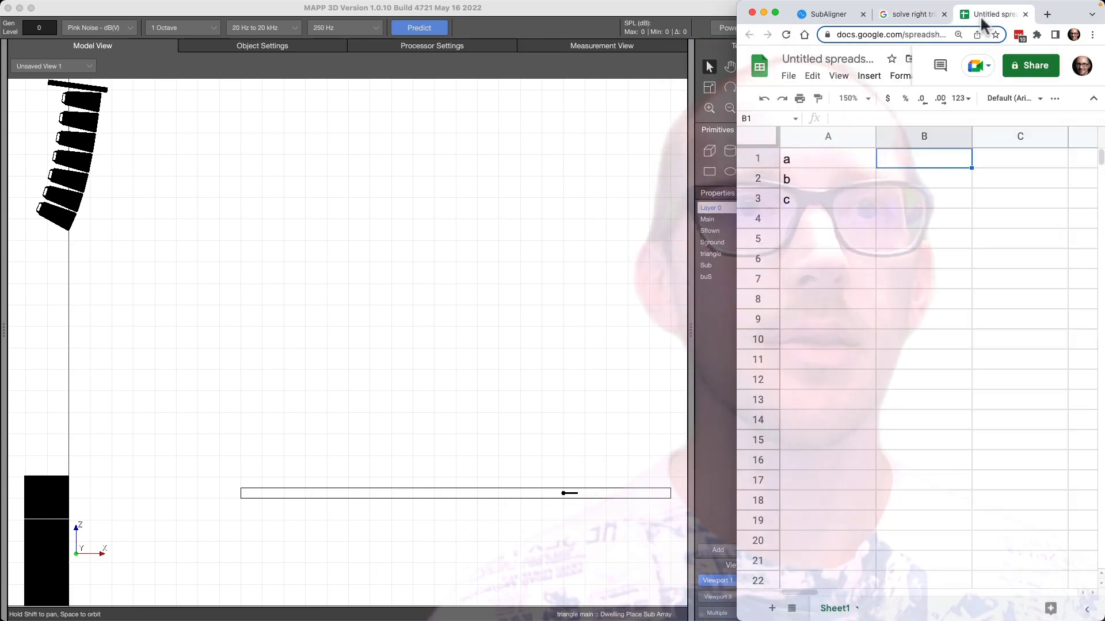
{"action": "type", "text": "7"}
{"action": "key", "text": "Return"}
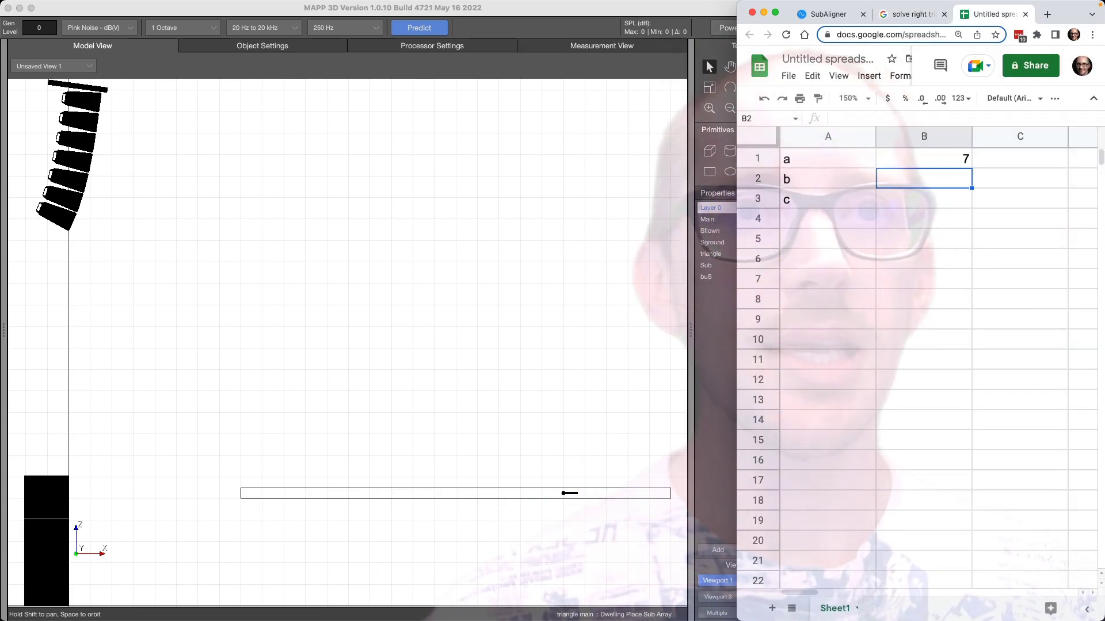
{"action": "type", "text": "10"}
{"action": "key", "text": "Return"}
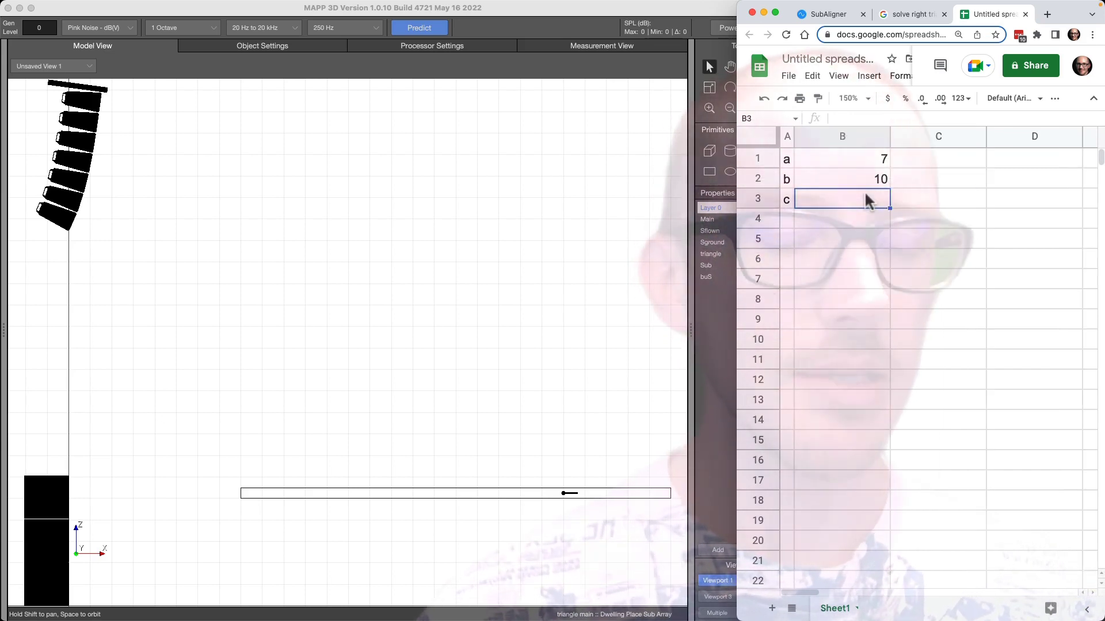
Recheck the Google calculator's hypotenuse formula and enter =SQRT(B1^2 + B2^2) in cell B3 of the spreadsheet
{"action": "left_click", "coordinate": [901, 13]}
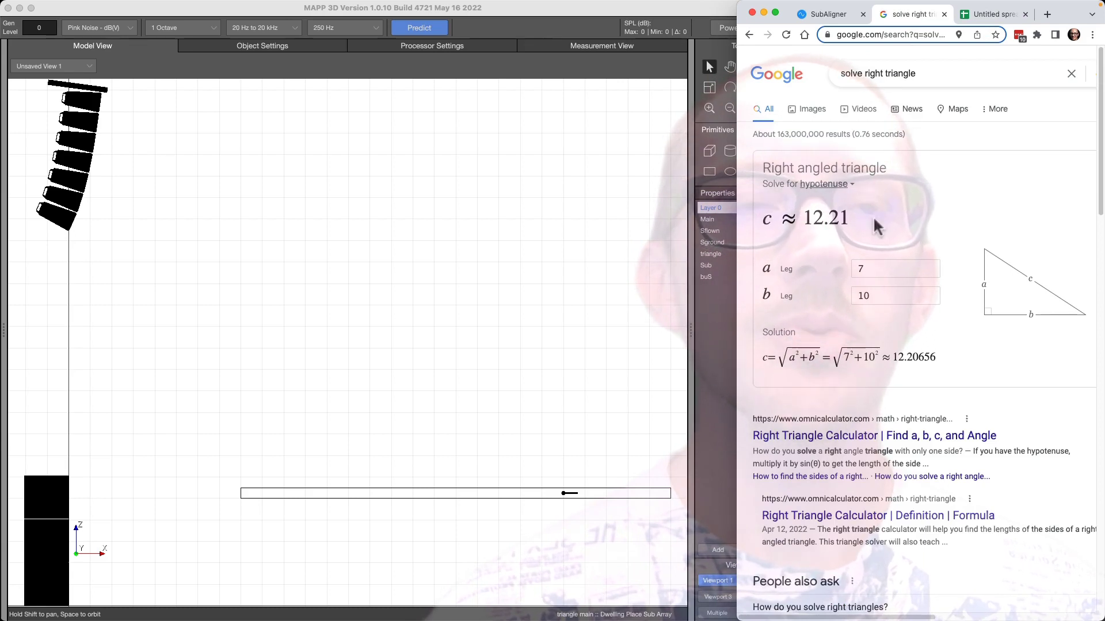
{"action": "left_click", "coordinate": [990, 14]}
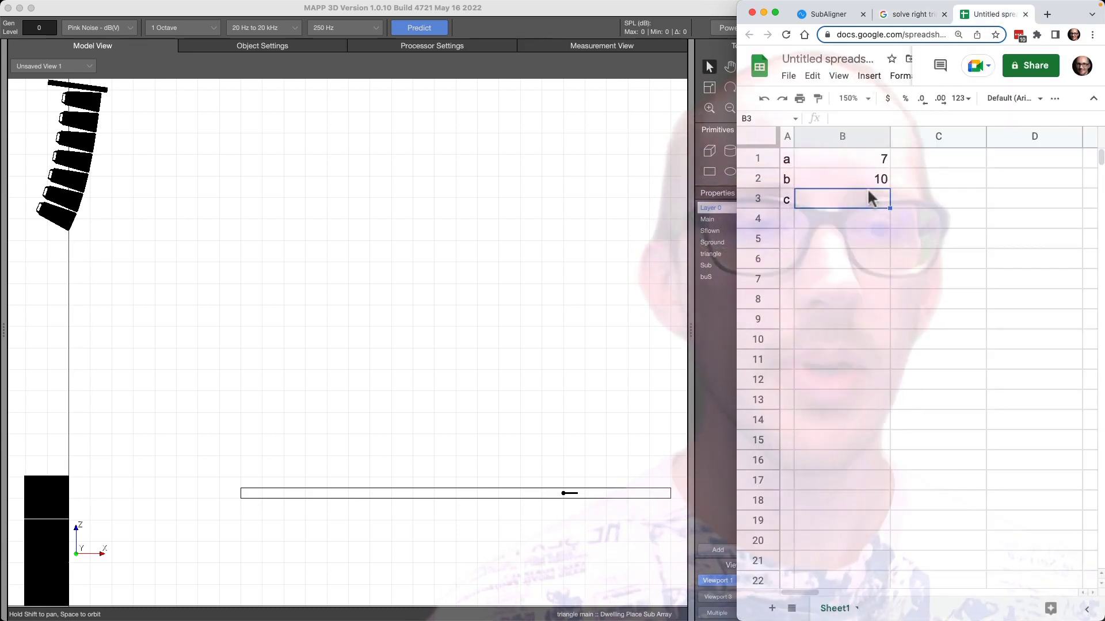
{"action": "type", "text": "="}
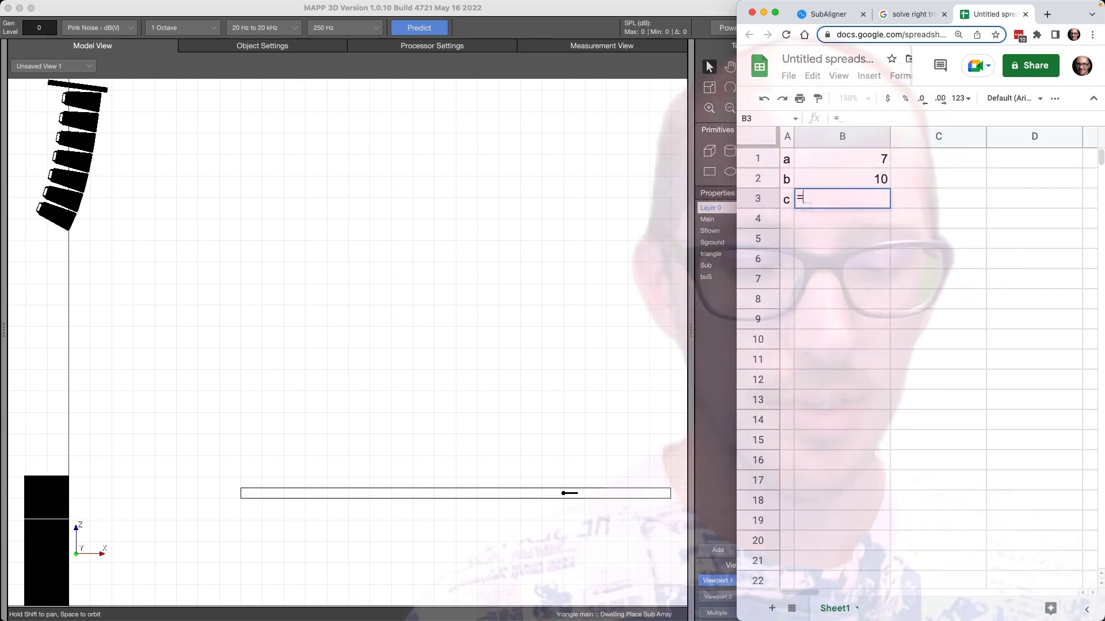
{"action": "type", "text": "sq"}
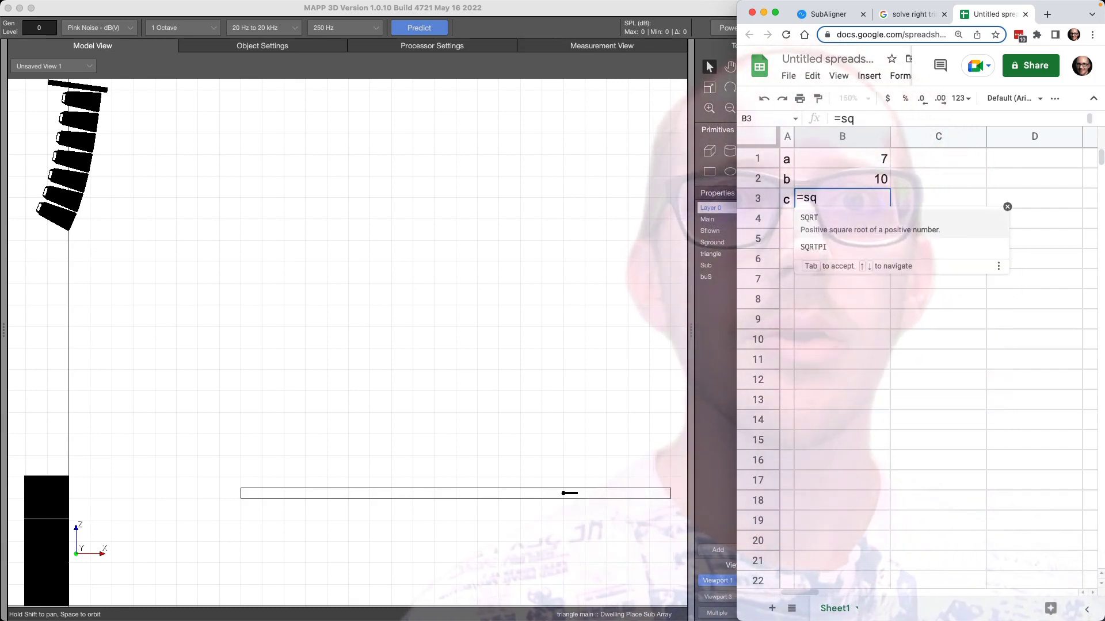
{"action": "key", "text": "Tab"}
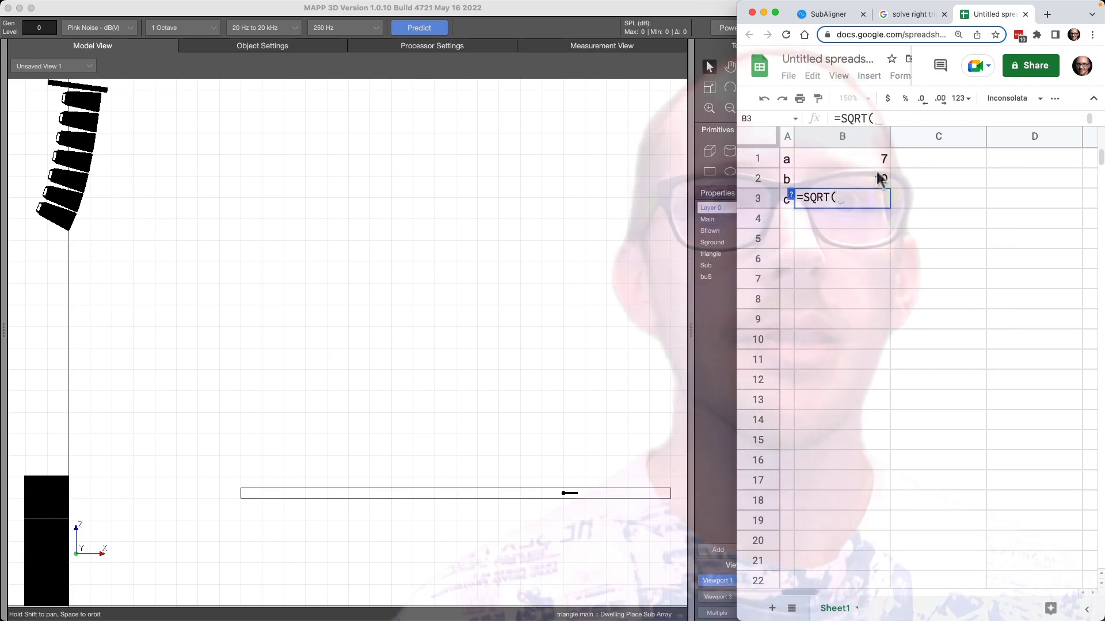
{"action": "left_click", "coordinate": [870, 159]}
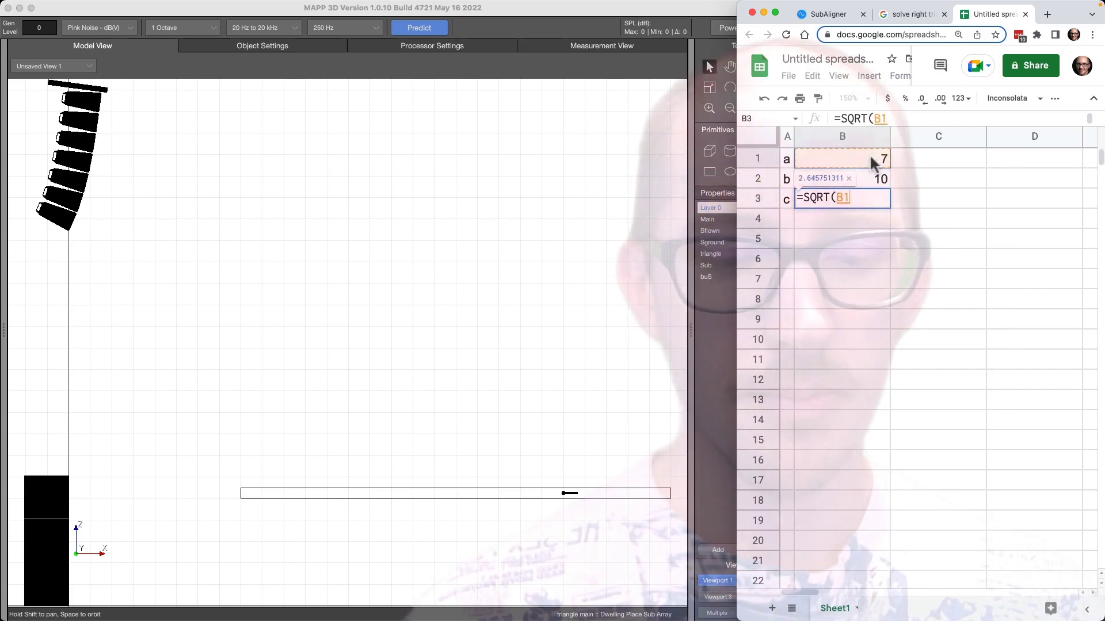
{"action": "type", "text": "^2 +"}
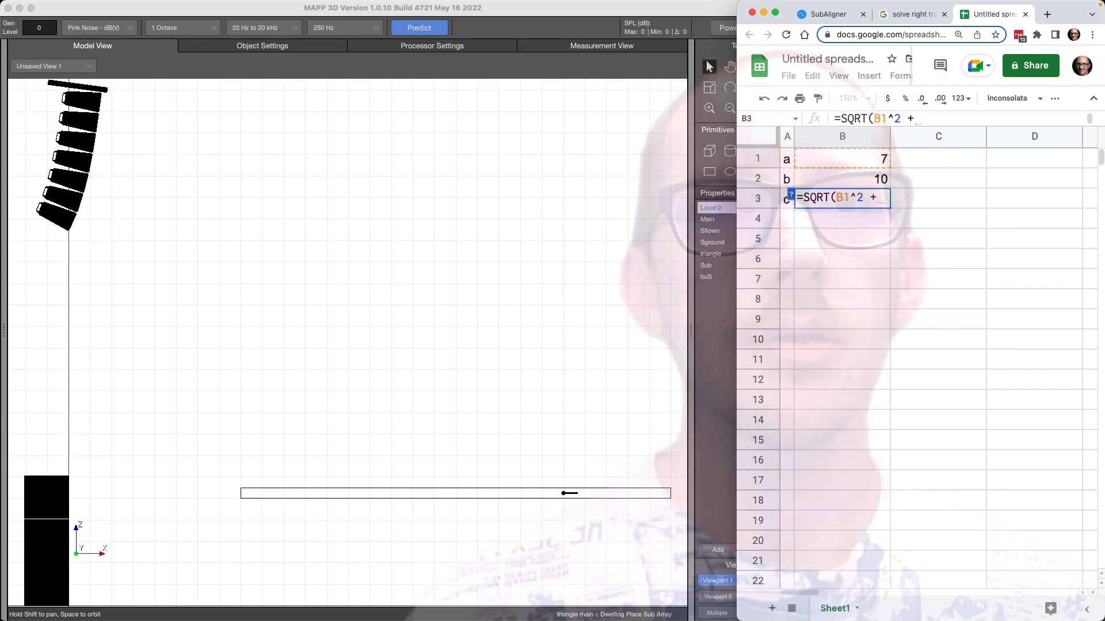
{"action": "left_click", "coordinate": [865, 175]}
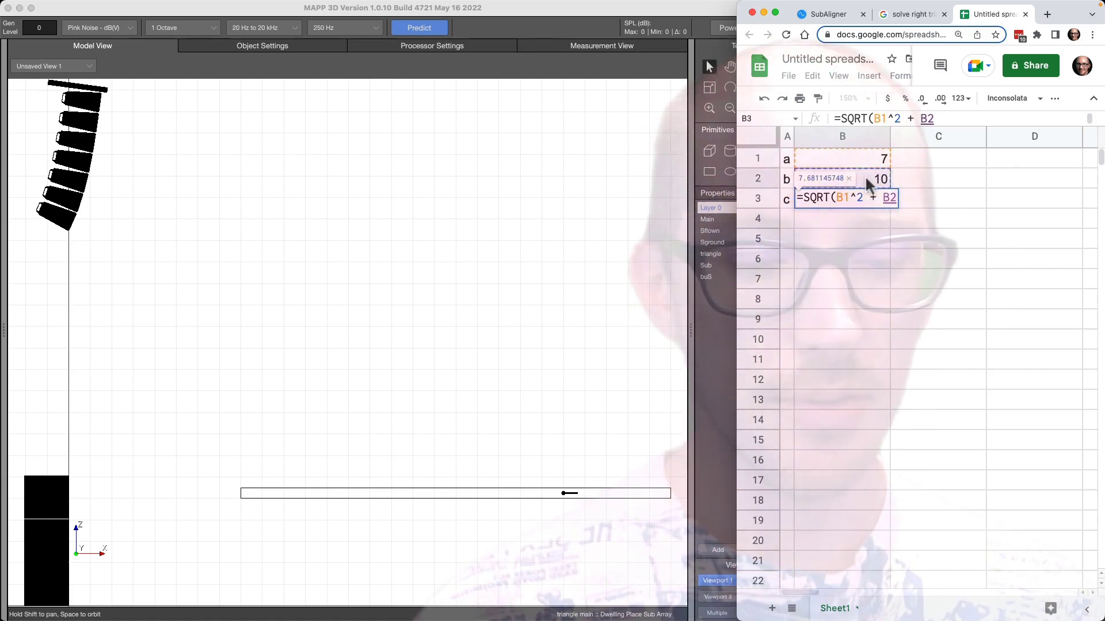
{"action": "type", "text": "^2)"}
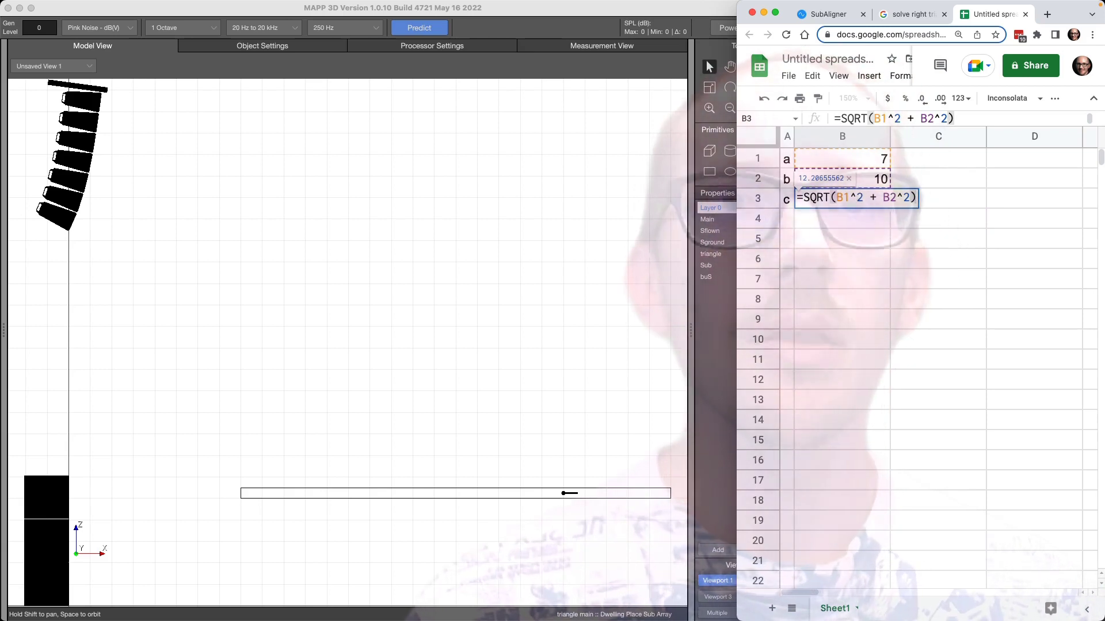
{"action": "key", "text": "Return"}
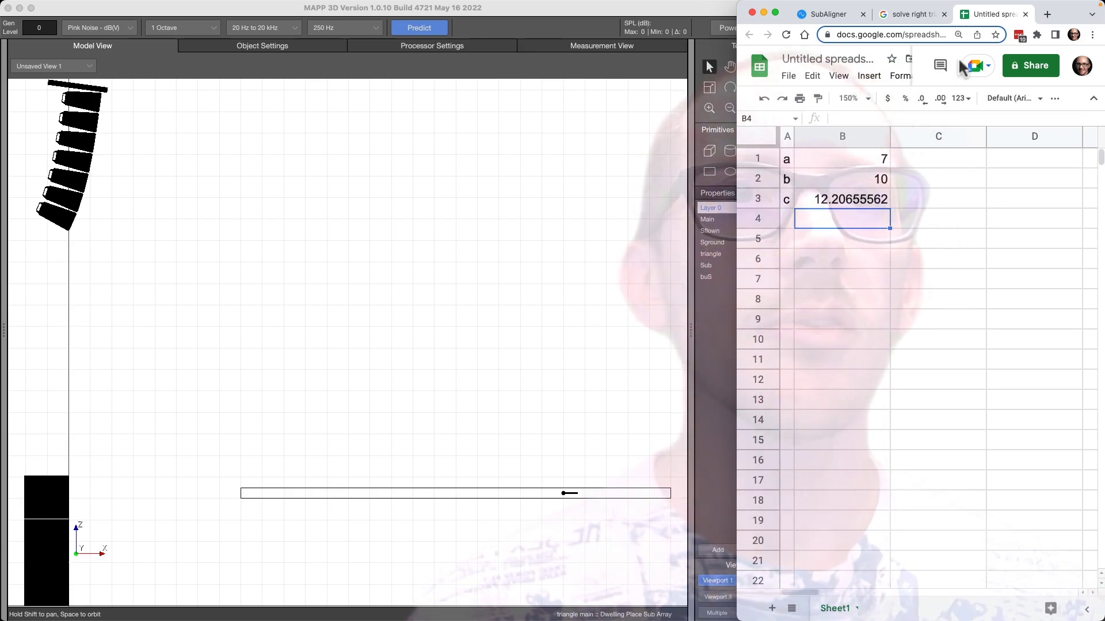
Reduce the hypotenuse in B3 to two decimal places and compare it with the Google calculator's result
{"action": "left_click", "coordinate": [922, 99]}
{"action": "left_click", "coordinate": [877, 195]}
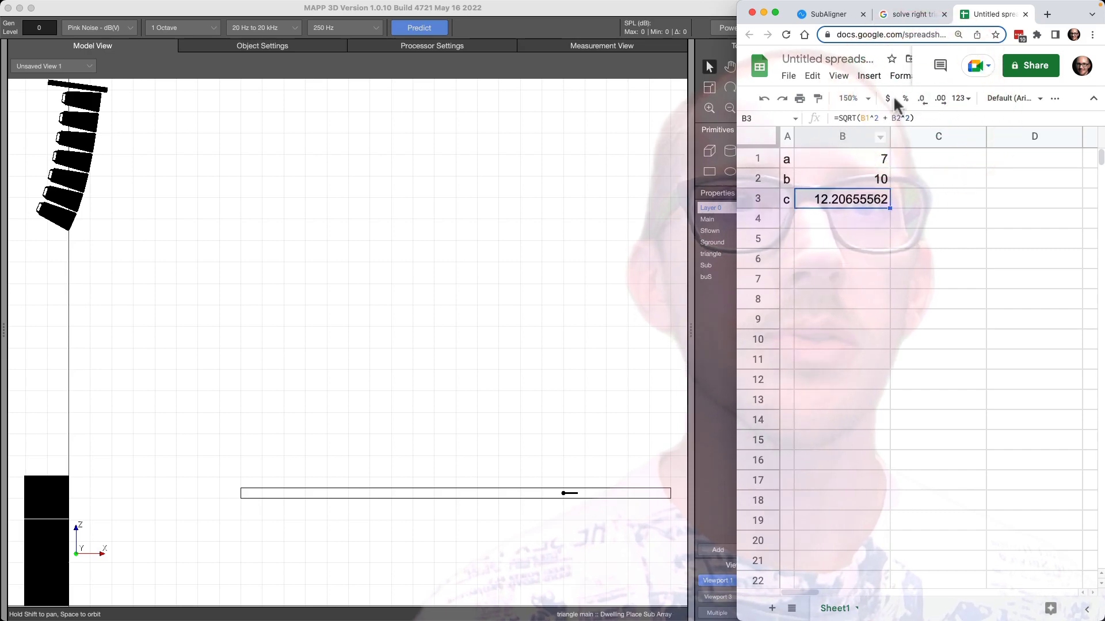
{"action": "left_click", "coordinate": [922, 99]}
{"action": "left_click", "coordinate": [923, 99]}
{"action": "left_click", "coordinate": [922, 99]}
{"action": "left_click", "coordinate": [898, 14]}
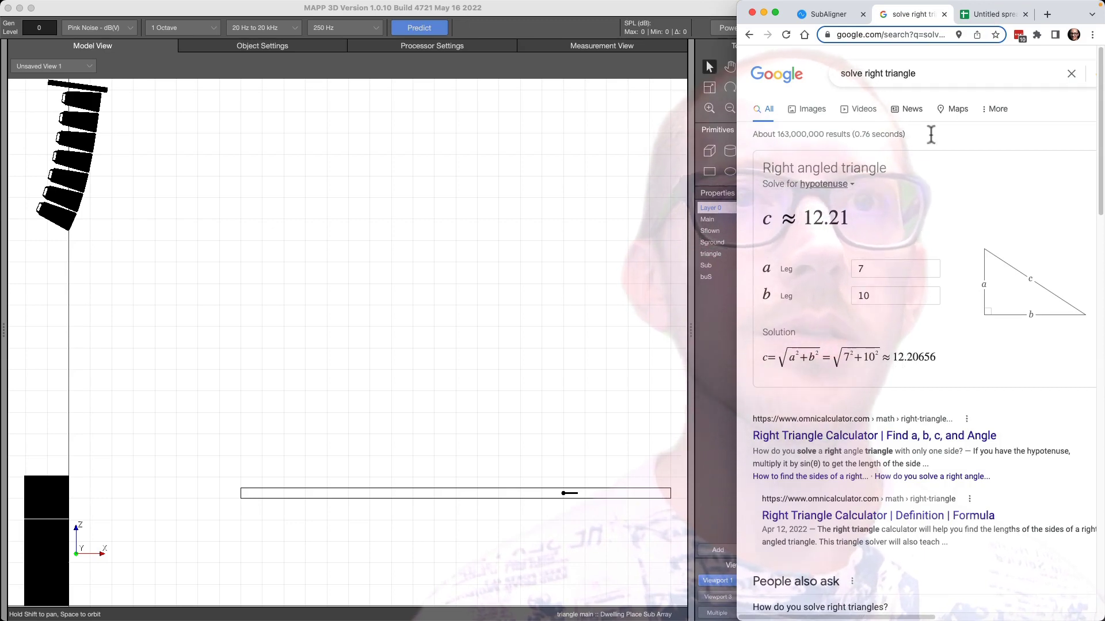
{"action": "left_click", "coordinate": [986, 14]}
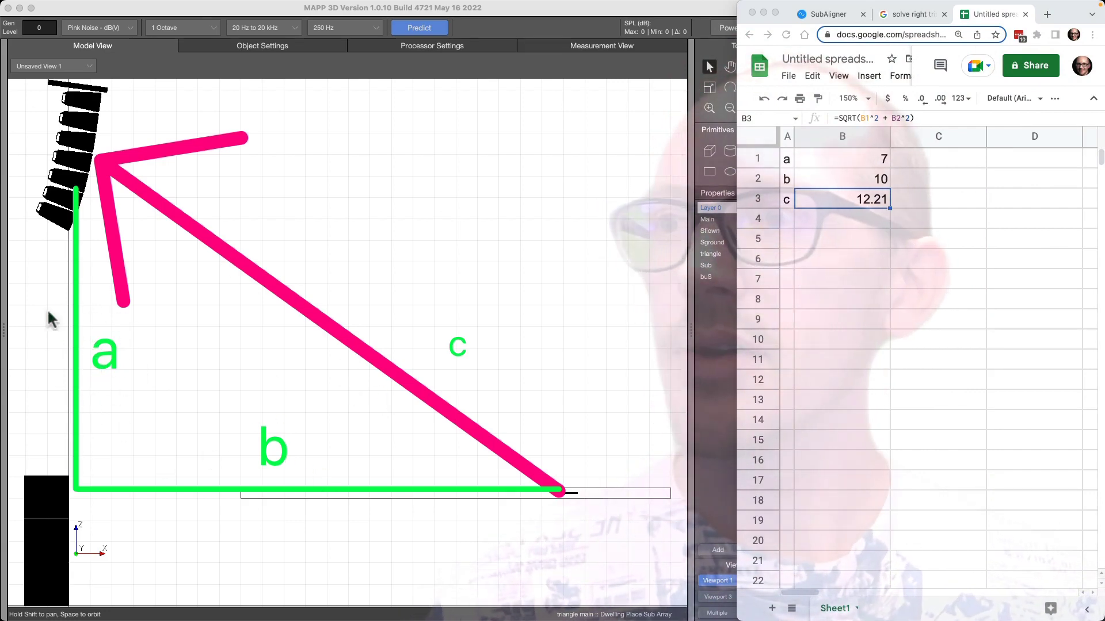
{"action": "left_click_drag", "start_coordinate": [39, 291], "coordinate": [185, 395]}
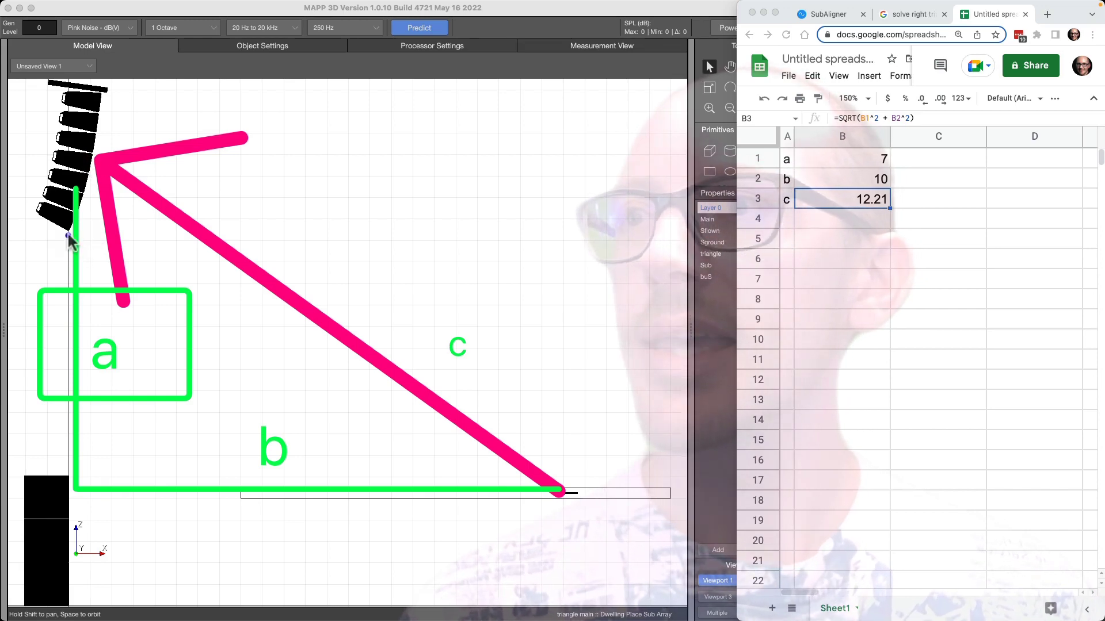
{"action": "mouse_move", "coordinate": [68, 231]}
{"action": "left_mouse_down"}
{"action": "mouse_move", "coordinate": [129, 444]}
{"action": "mouse_move", "coordinate": [98, 555]}
{"action": "mouse_move", "coordinate": [68, 603]}
{"action": "left_mouse_up"}
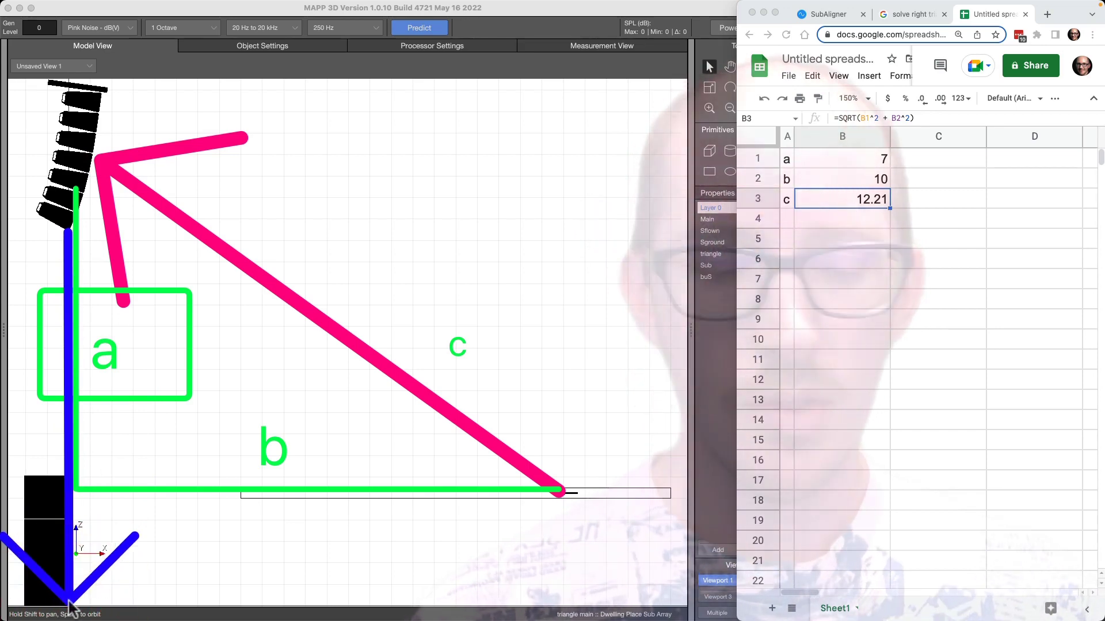
{"action": "key", "text": "Escape"}
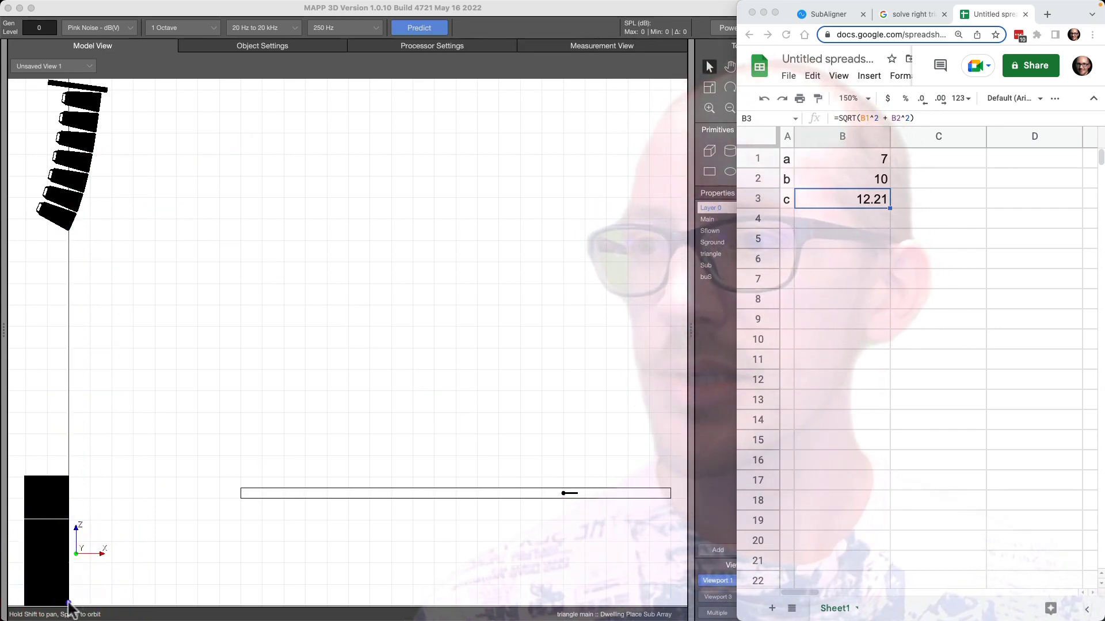
{"action": "left_click_drag", "start_coordinate": [68, 604], "coordinate": [69, 231]}
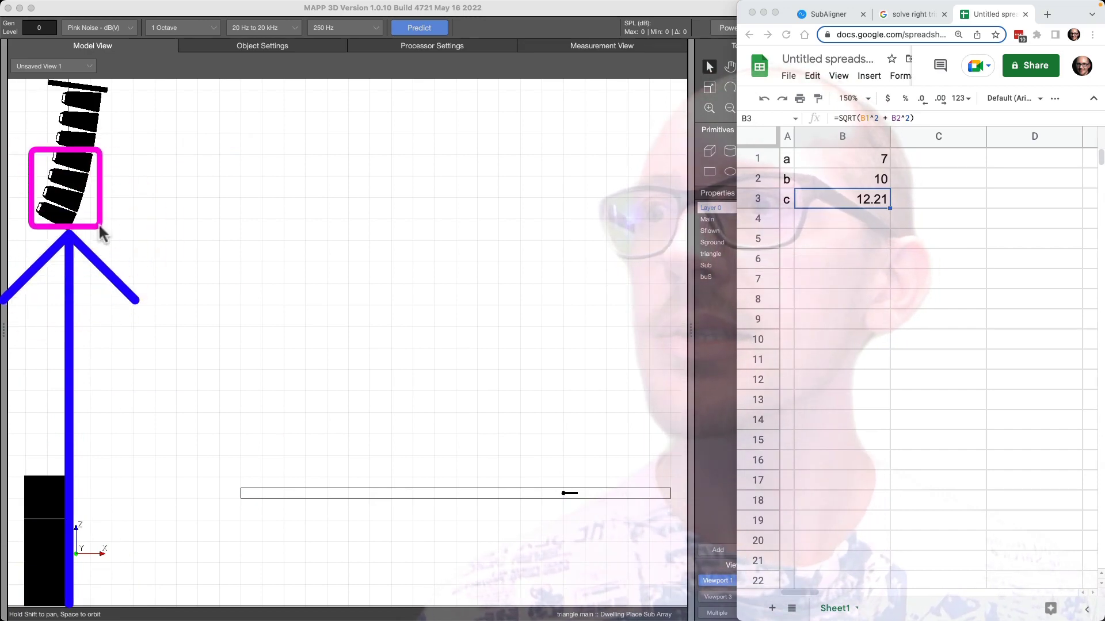
{"action": "left_click_drag", "start_coordinate": [103, 231], "coordinate": [102, 231]}
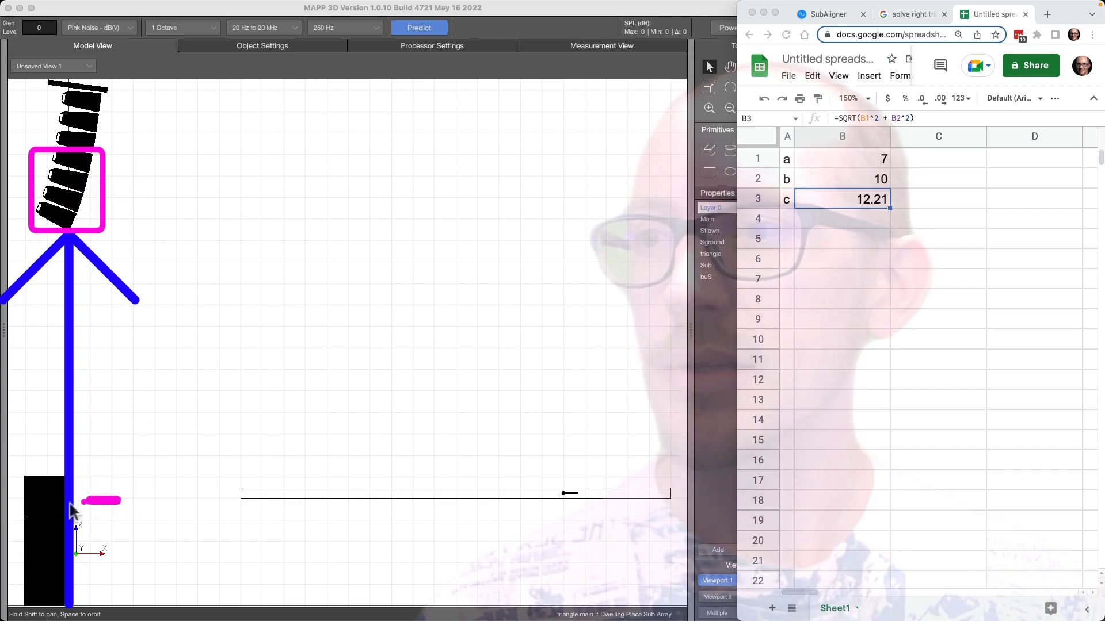
{"action": "left_click_drag", "start_coordinate": [43, 544], "coordinate": [42, 615]}
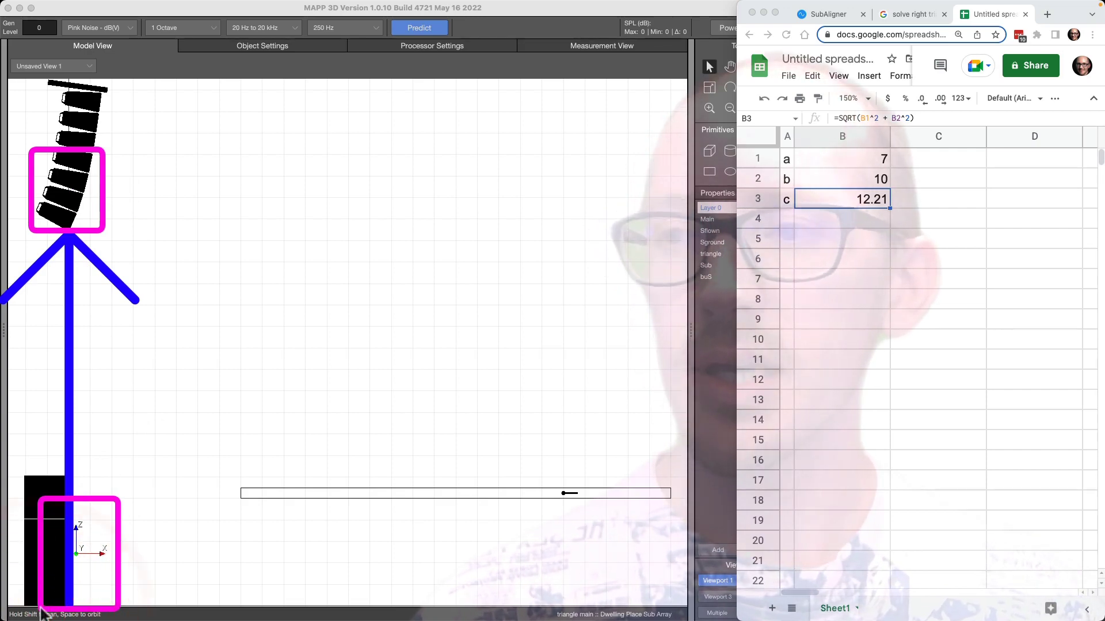
{"action": "left_click", "coordinate": [871, 246]}
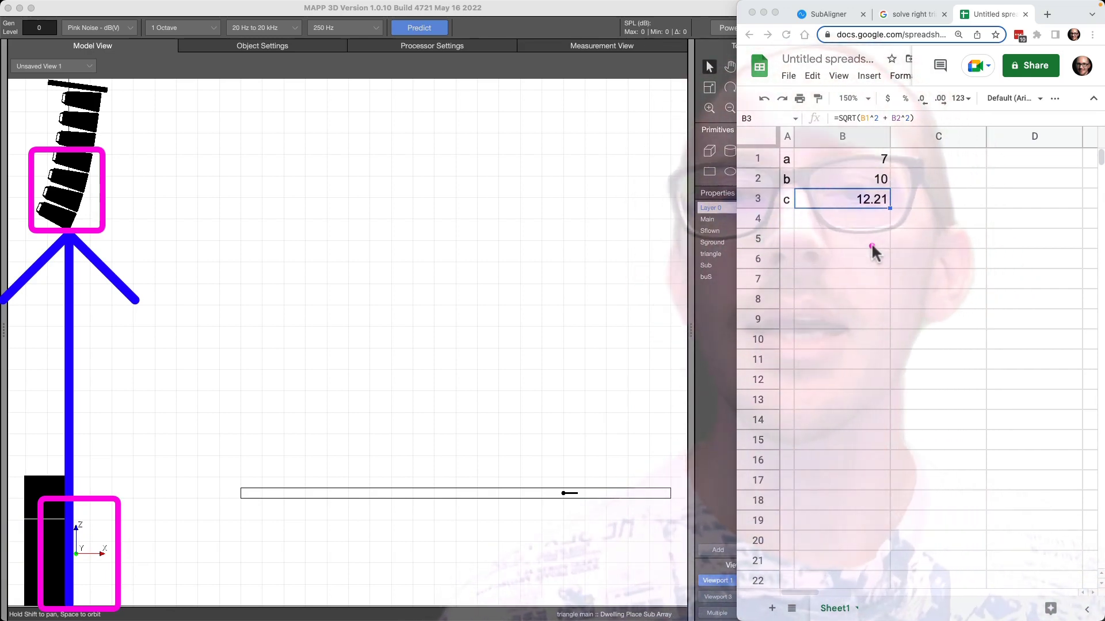
{"action": "left_click", "coordinate": [40, 188]}
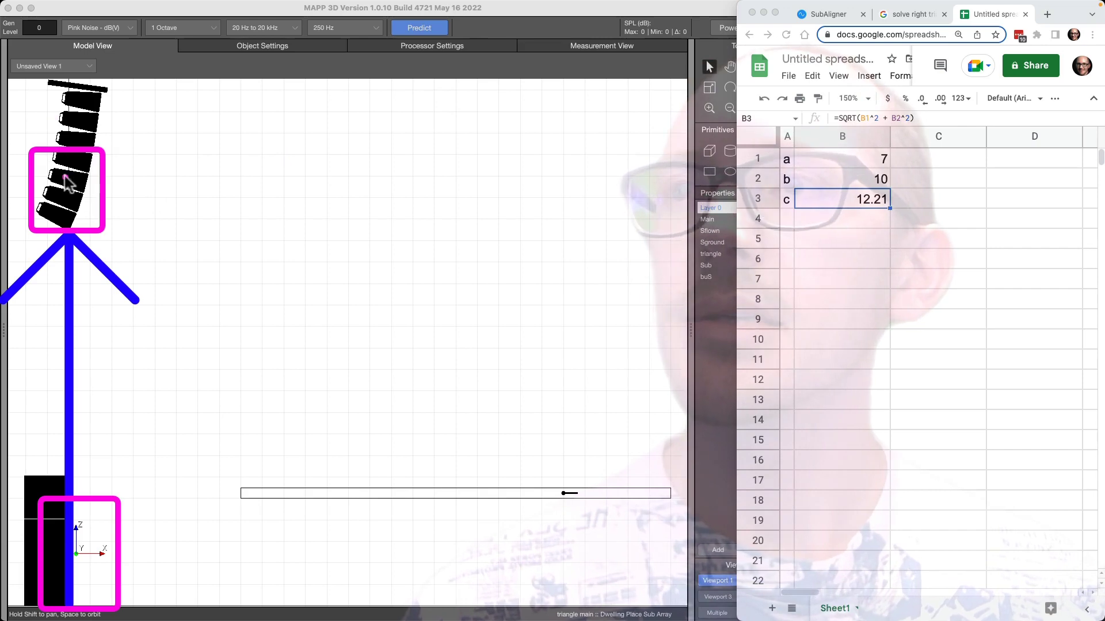
{"action": "left_click", "coordinate": [780, 161]}
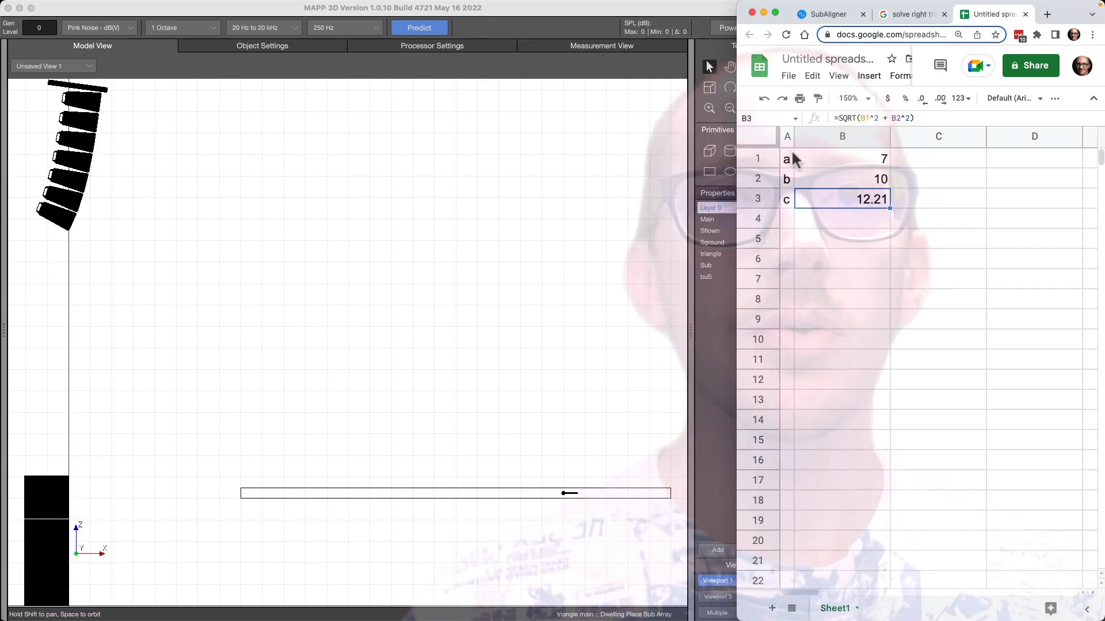
Move the a, b and c table from A1:B3 down to A7:B9
{"action": "left_click", "coordinate": [788, 160]}
{"action": "left_click", "coordinate": [869, 200], "text": "shift"}
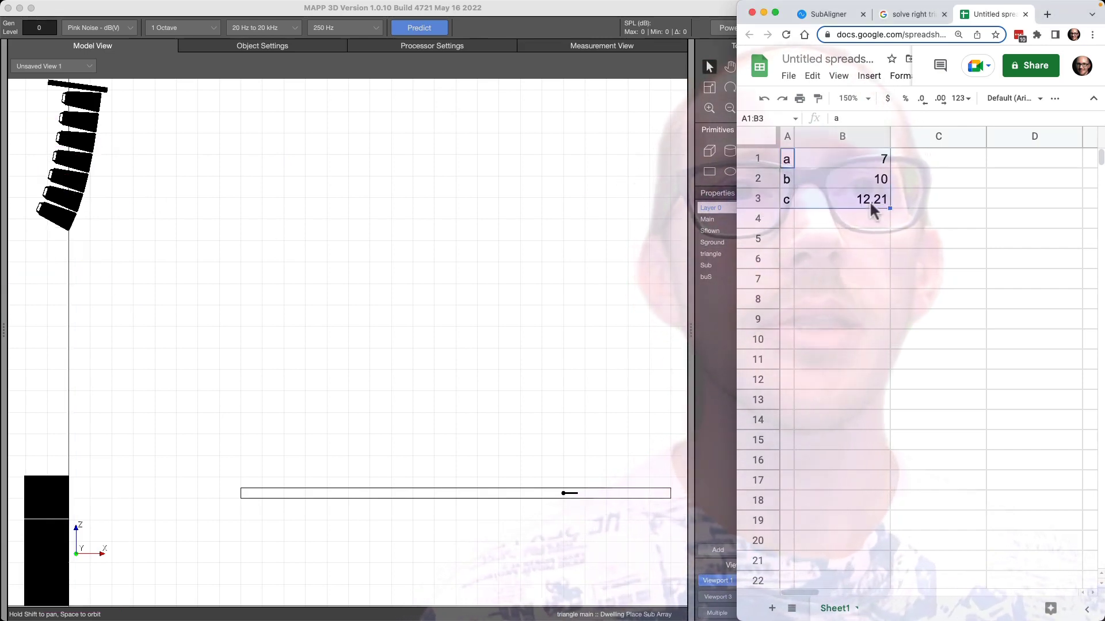
{"action": "left_click_drag", "start_coordinate": [865, 207], "coordinate": [873, 321]}
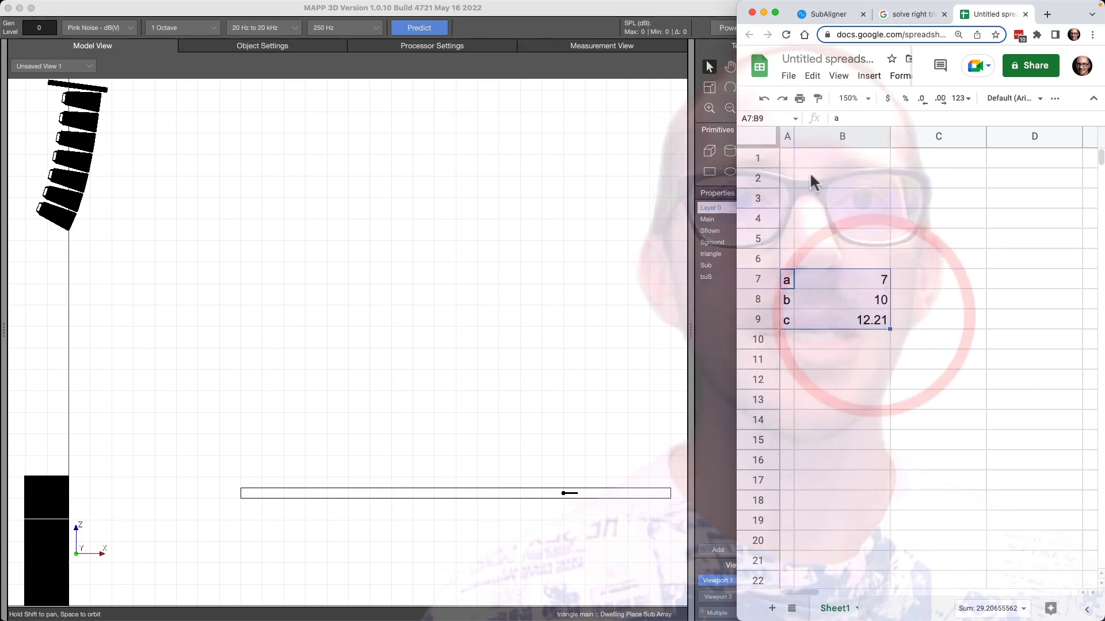
Enter the label "audience height" in A1 and widen column A to fit it
{"action": "left_click", "coordinate": [789, 157]}
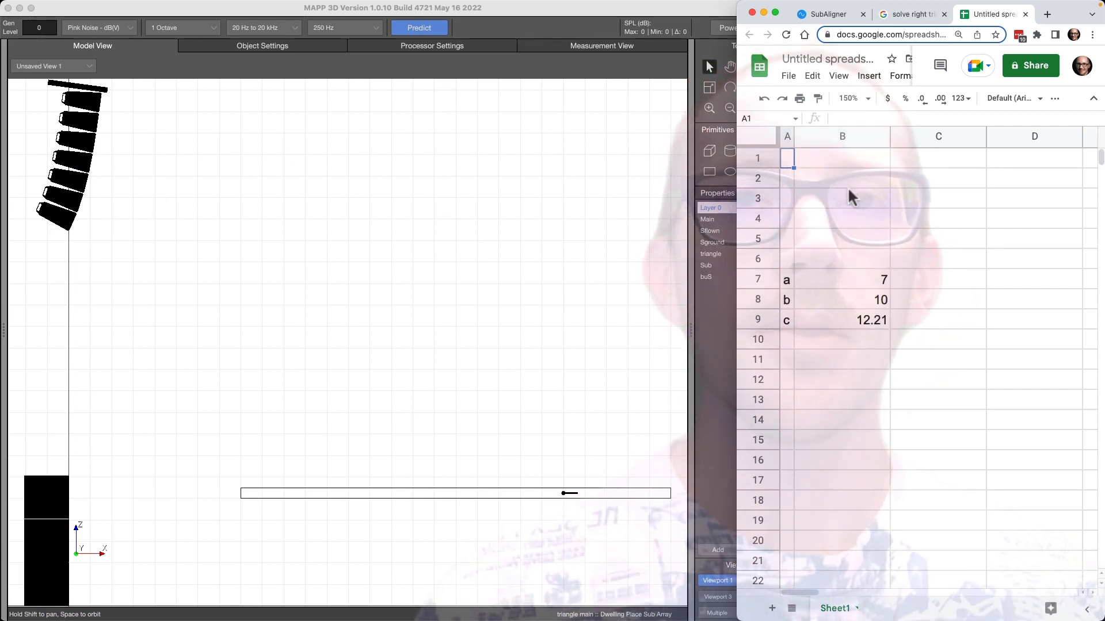
{"action": "type", "text": "audience "}
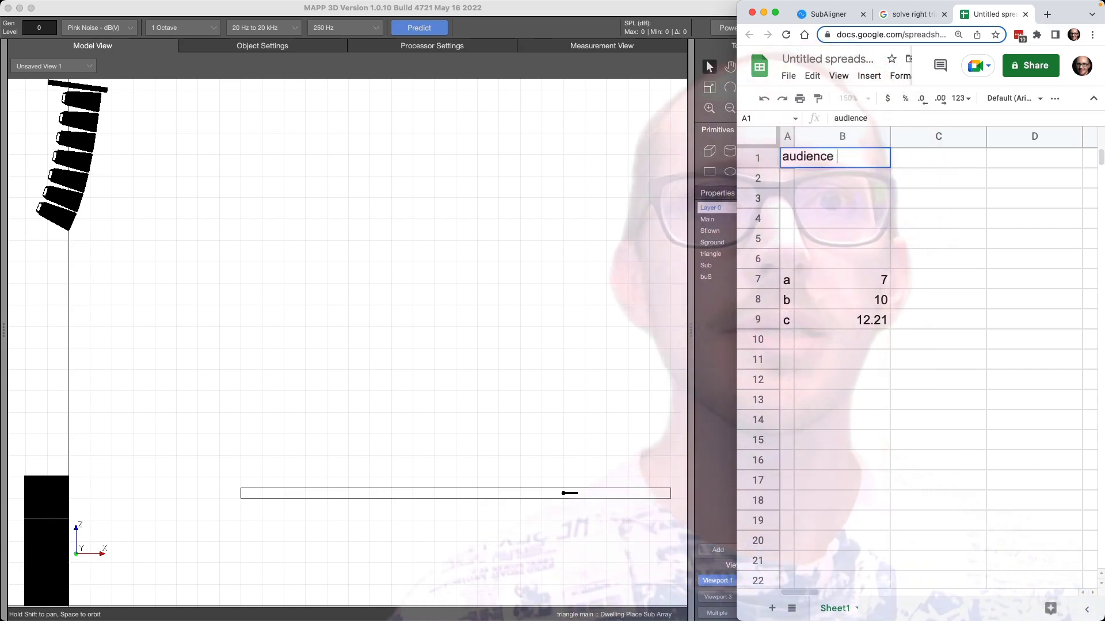
{"action": "type", "text": "height"}
{"action": "key", "text": "Tab"}
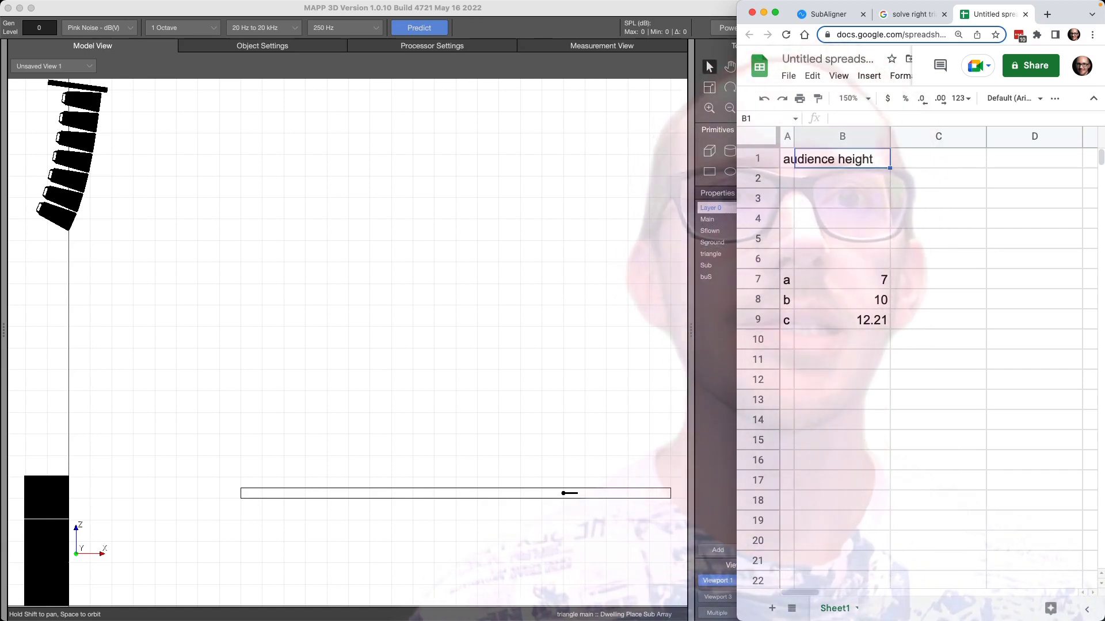
{"action": "left_click_drag", "start_coordinate": [794, 140], "coordinate": [877, 139]}
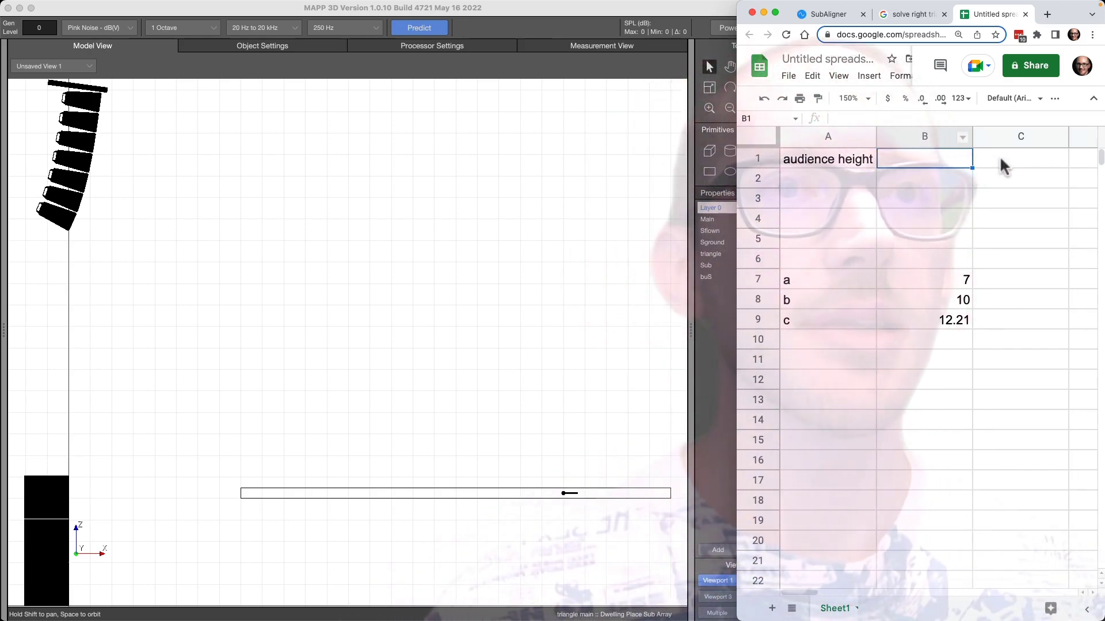
{"action": "left_click", "coordinate": [1000, 158]}
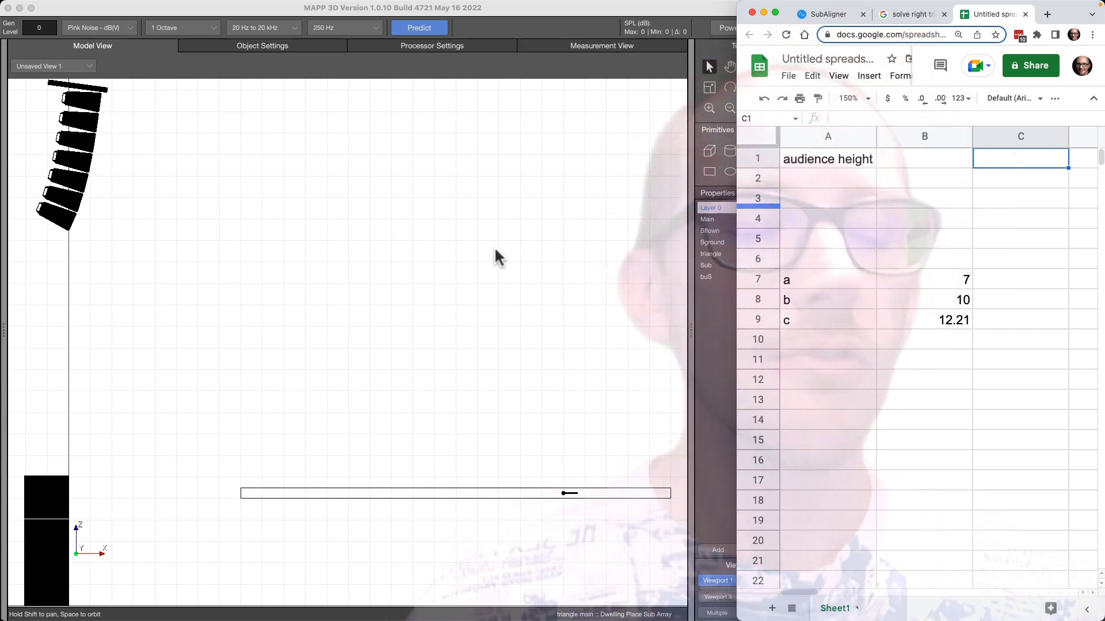
{"action": "left_click", "coordinate": [924, 158]}
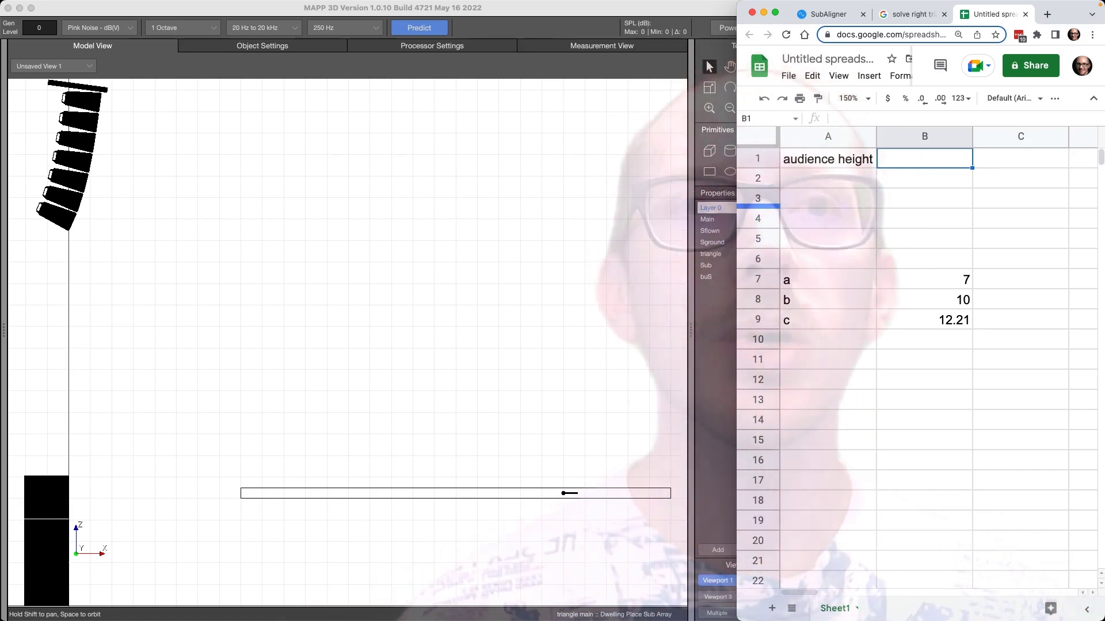
{"action": "type", "text": "=conv"}
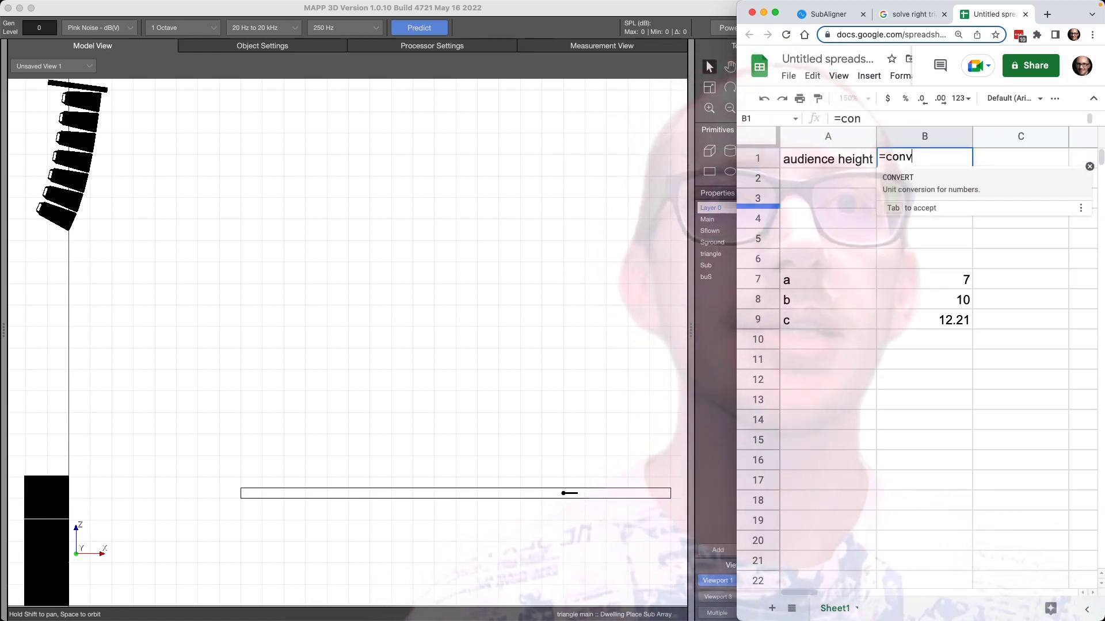
{"action": "key", "text": "Tab"}
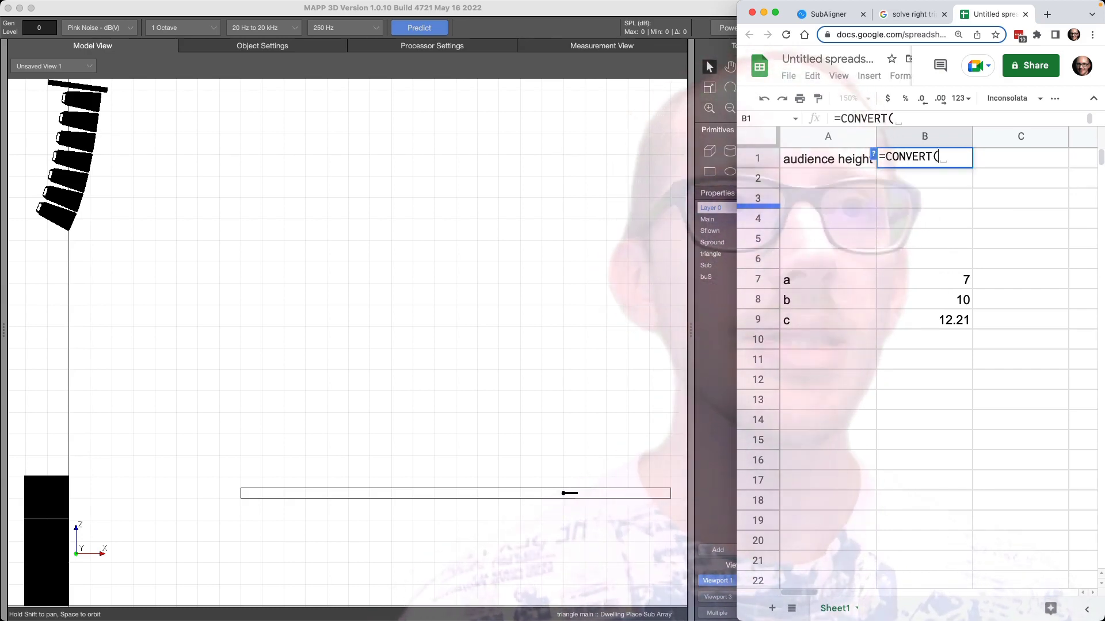
{"action": "key", "text": "Escape"}
Enter the unit label ft in C1 and fit column C to its content
{"action": "left_click", "coordinate": [1013, 158]}
{"action": "type", "text": "ft"}
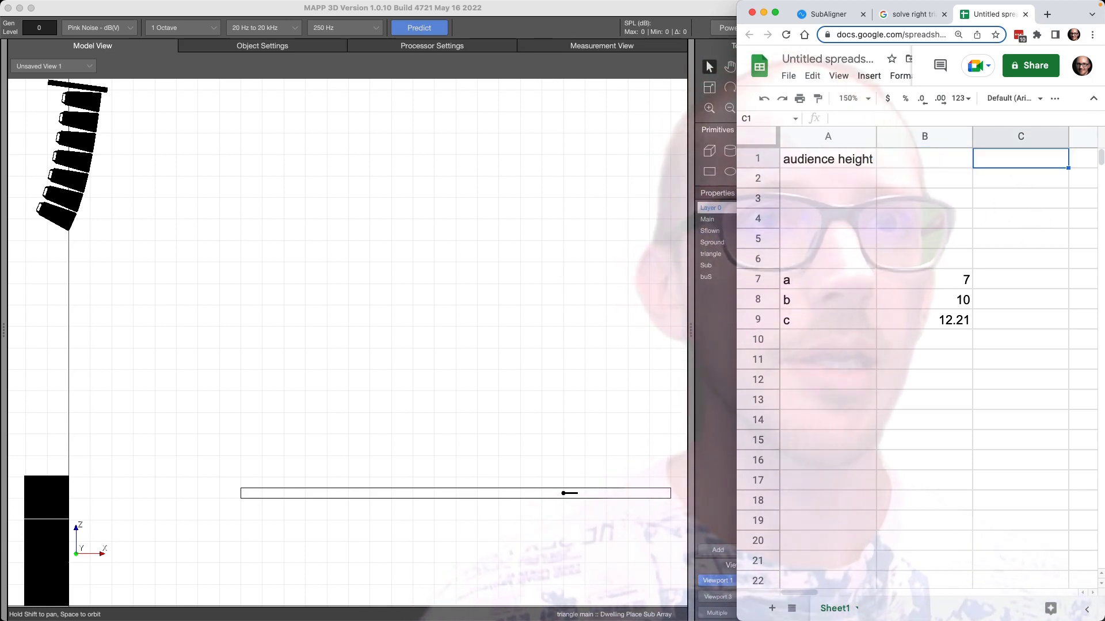
{"action": "key", "text": "Return"}
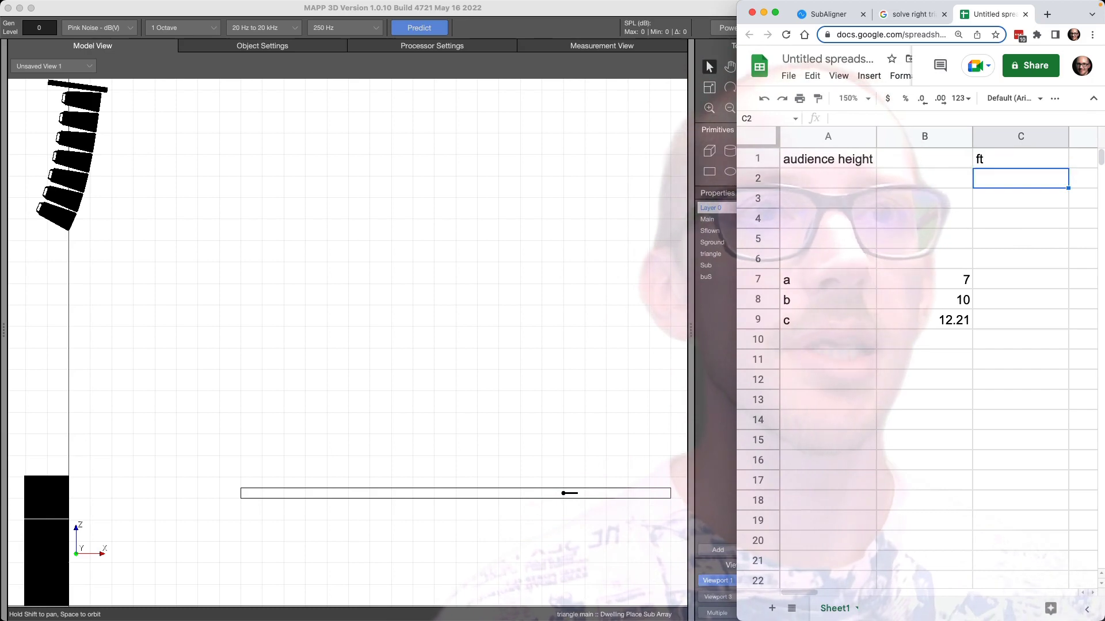
{"action": "key", "text": "Up"}
{"action": "double_click", "coordinate": [1067, 136]}
Enter the metric audience height 1.6 in D1 and its unit label m in E1
{"action": "left_click", "coordinate": [1030, 161]}
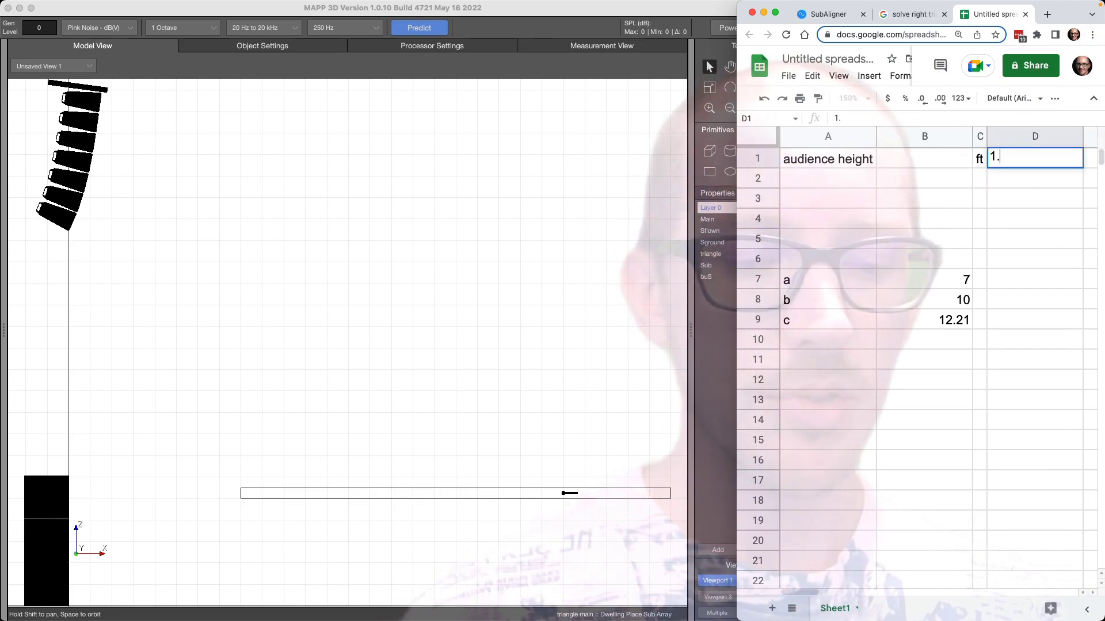
{"action": "type", "text": "1.6"}
{"action": "key", "text": "Return"}
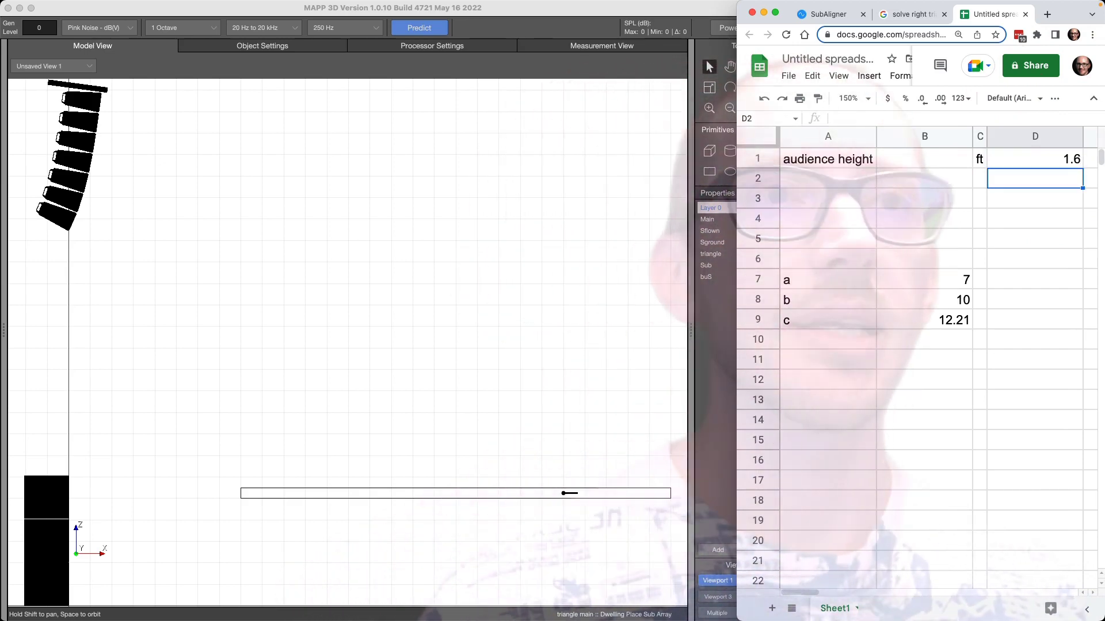
{"action": "left_click", "coordinate": [1035, 158]}
{"action": "key", "text": "Right"}
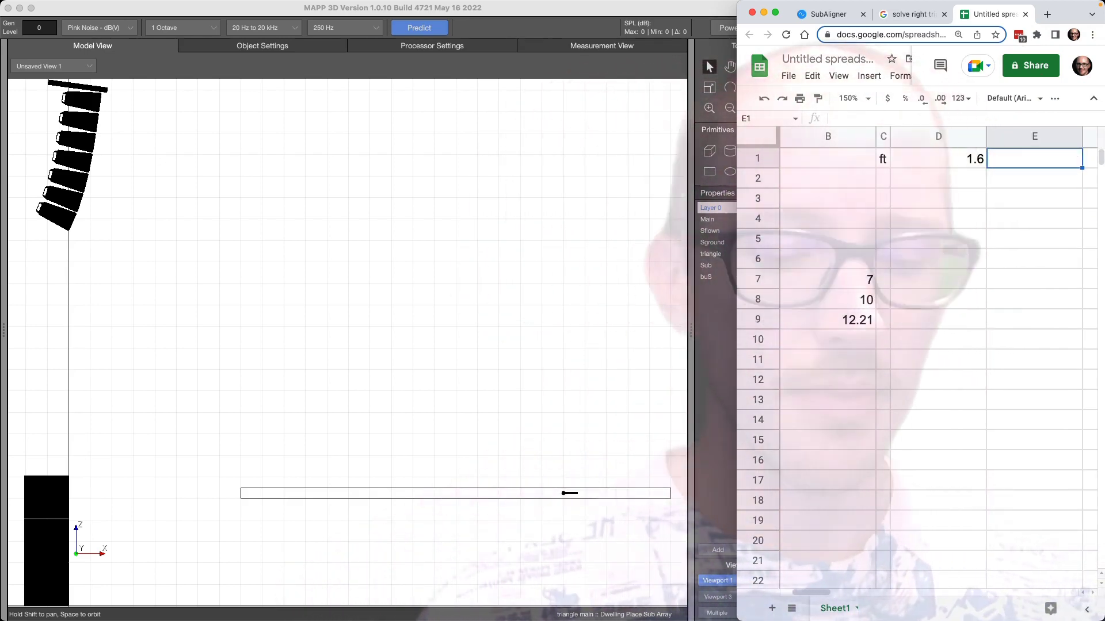
{"action": "type", "text": "m"}
Convert the audience height from metres to feet in B1 with the formula =CONVERT(D1,"m","ft")
{"action": "key", "text": "Left"}
{"action": "key", "text": "Left"}
{"action": "key", "text": "Left"}
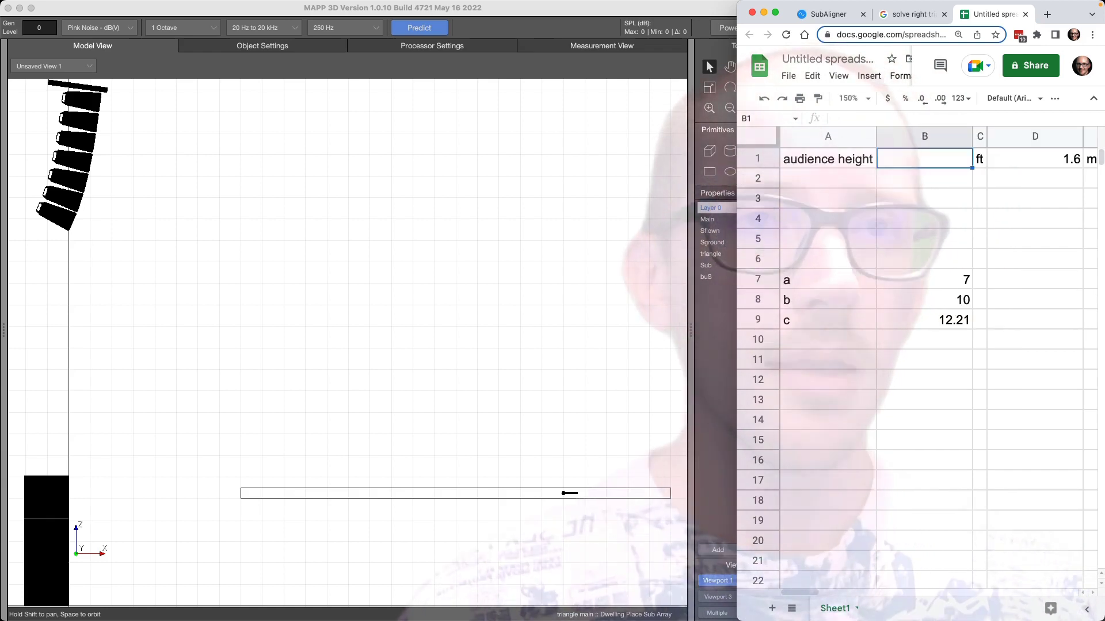
{"action": "type", "text": "=conv"}
{"action": "key", "text": "Tab"}
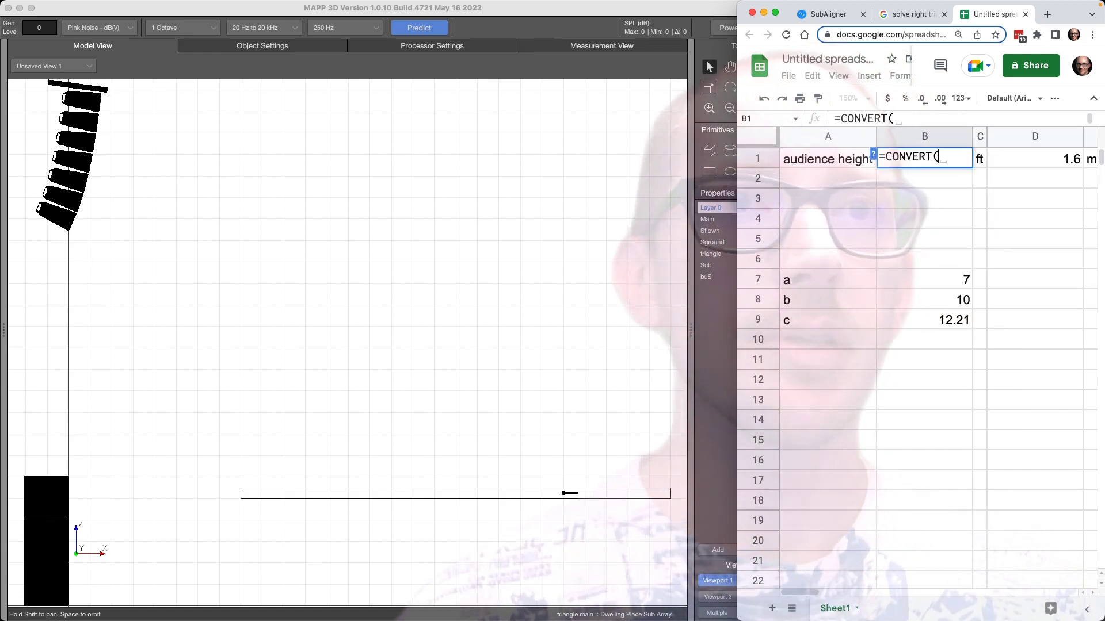
{"action": "left_click", "coordinate": [1039, 157]}
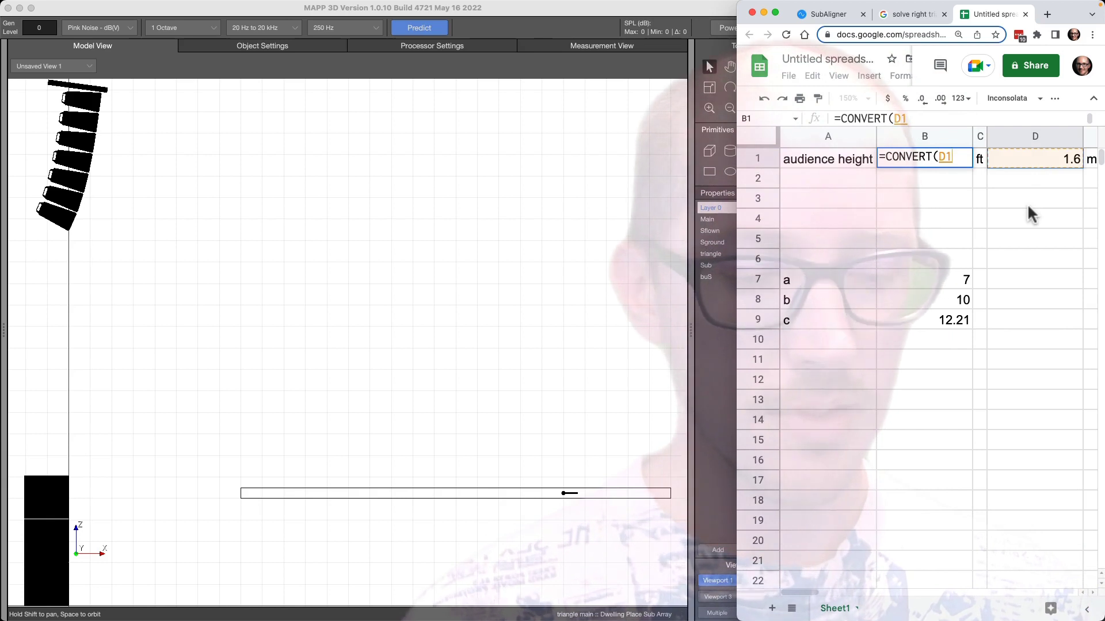
{"action": "type", "text": ", \"m\",\"ft"}
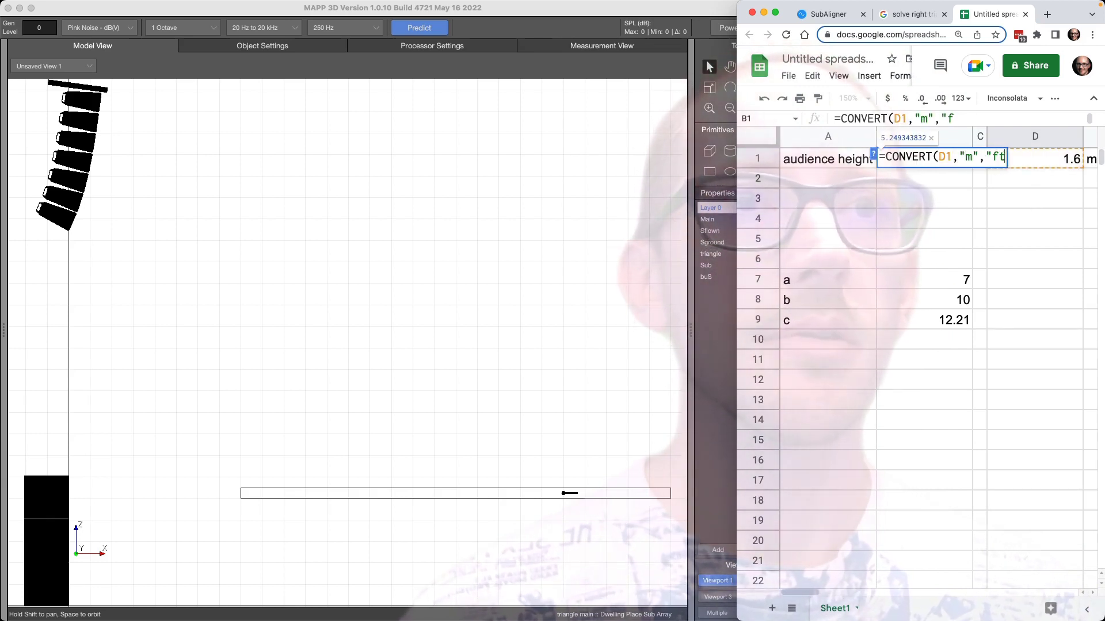
{"action": "key", "text": "Return"}
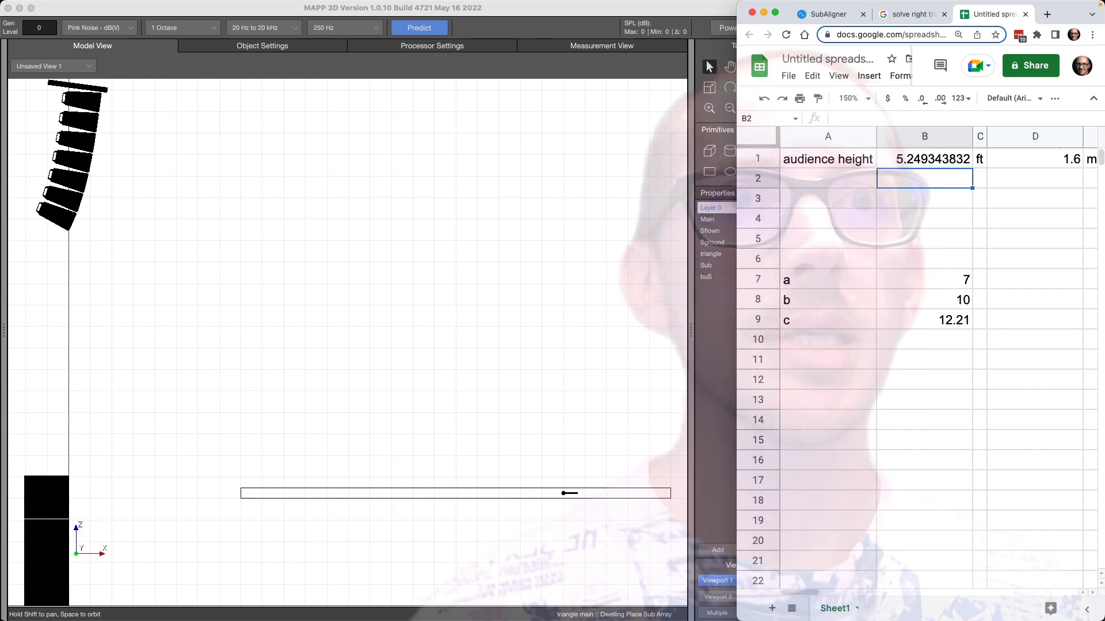
Reduce the converted audience height in B1 to two decimal places and fit column B to its content
{"action": "left_click", "coordinate": [943, 104]}
{"action": "left_click", "coordinate": [924, 105]}
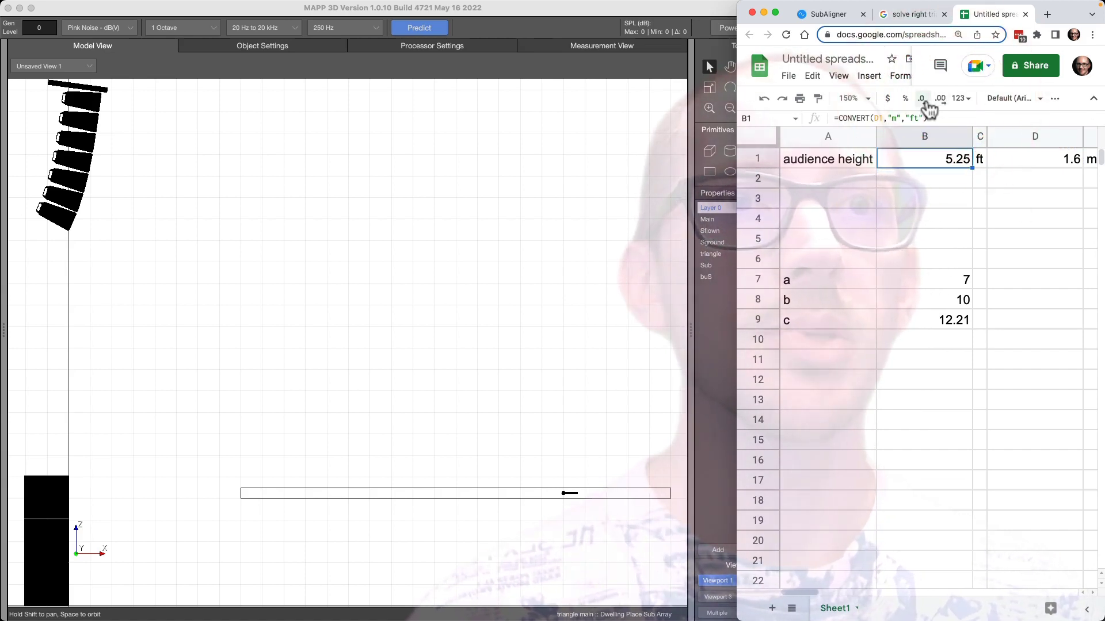
{"action": "double_click", "coordinate": [973, 141]}
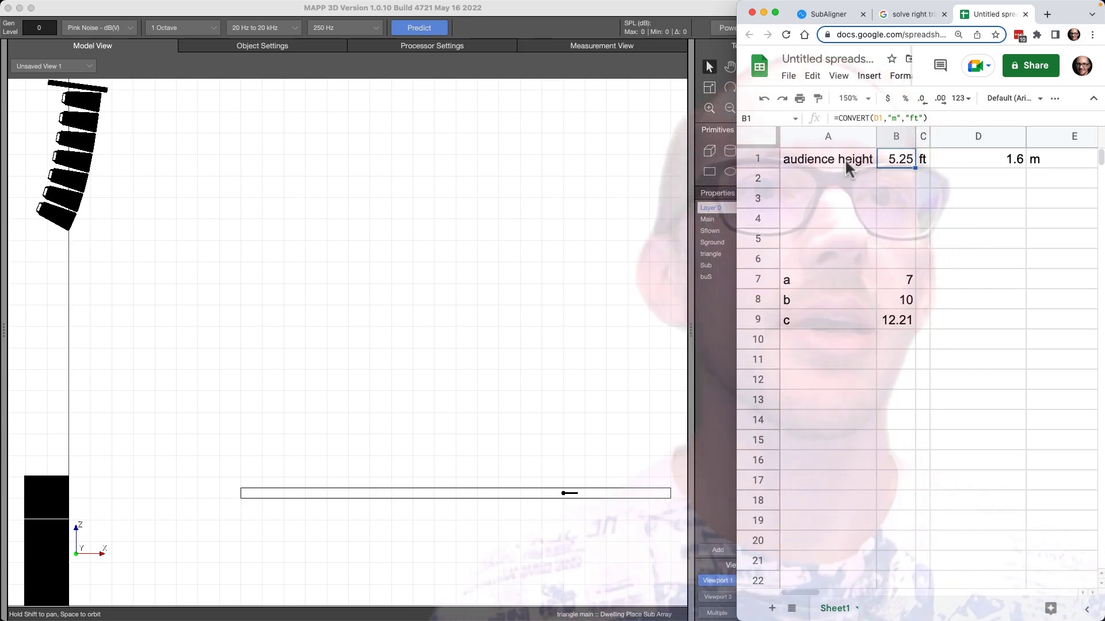
Rename the spreadsheet as Solve Right Triangle Distance
{"action": "left_click", "coordinate": [832, 57]}
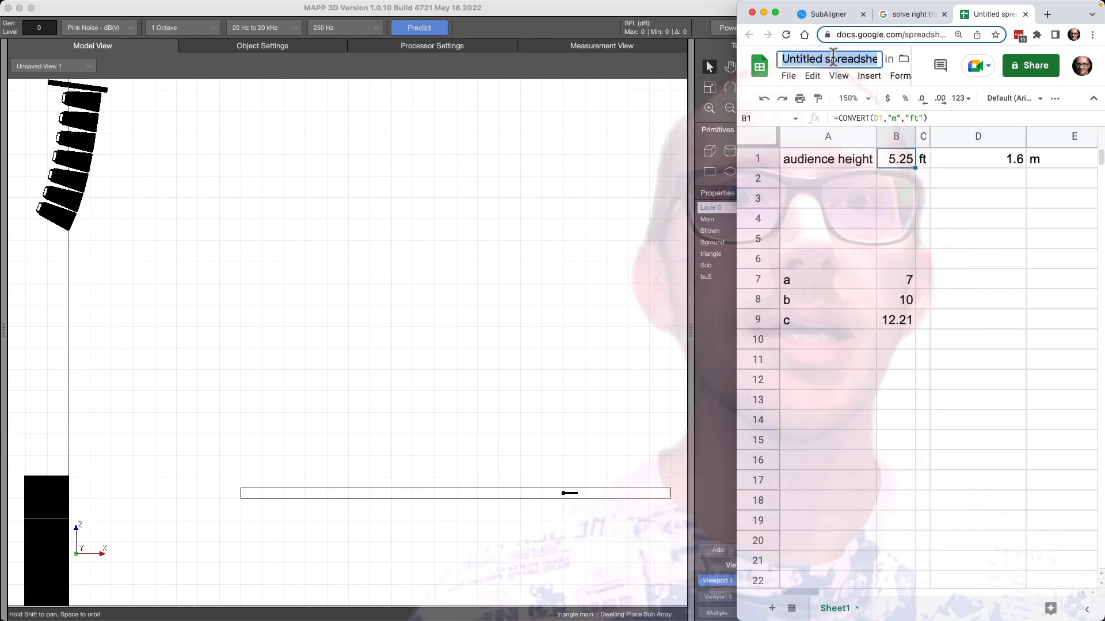
{"action": "type", "text": "Solve Right"}
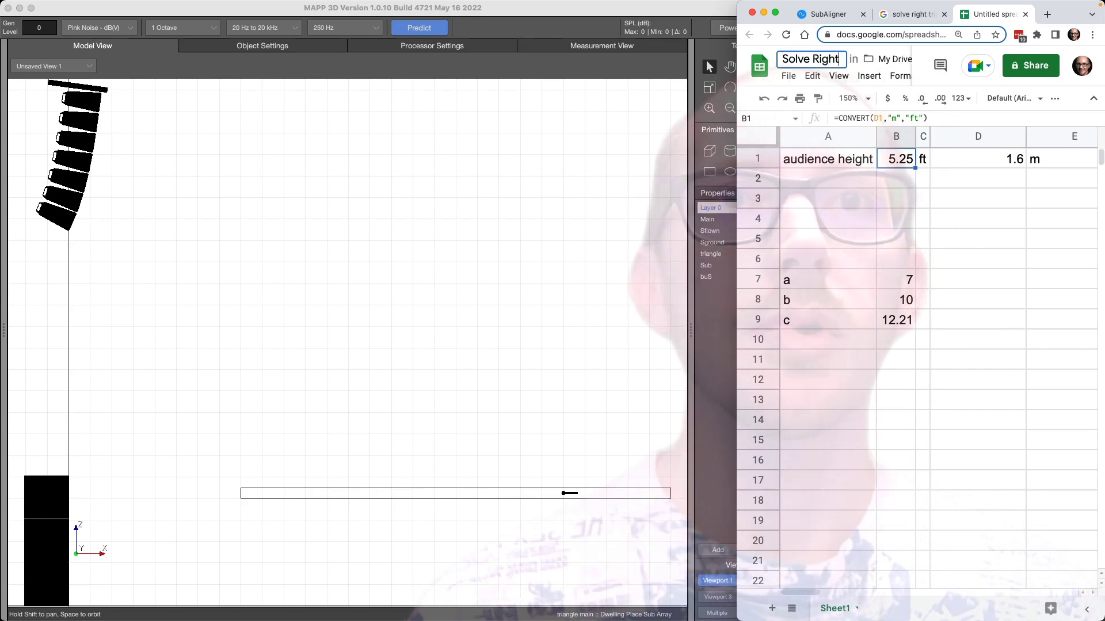
{"action": "type", "text": " Triangle Distance"}
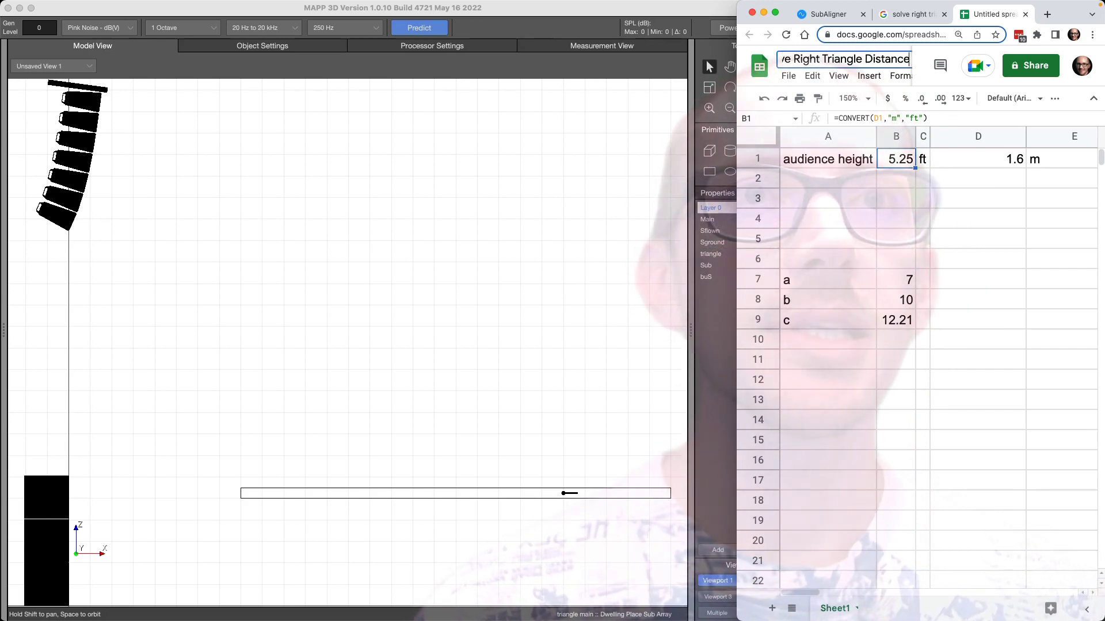
{"action": "key", "text": "Return"}
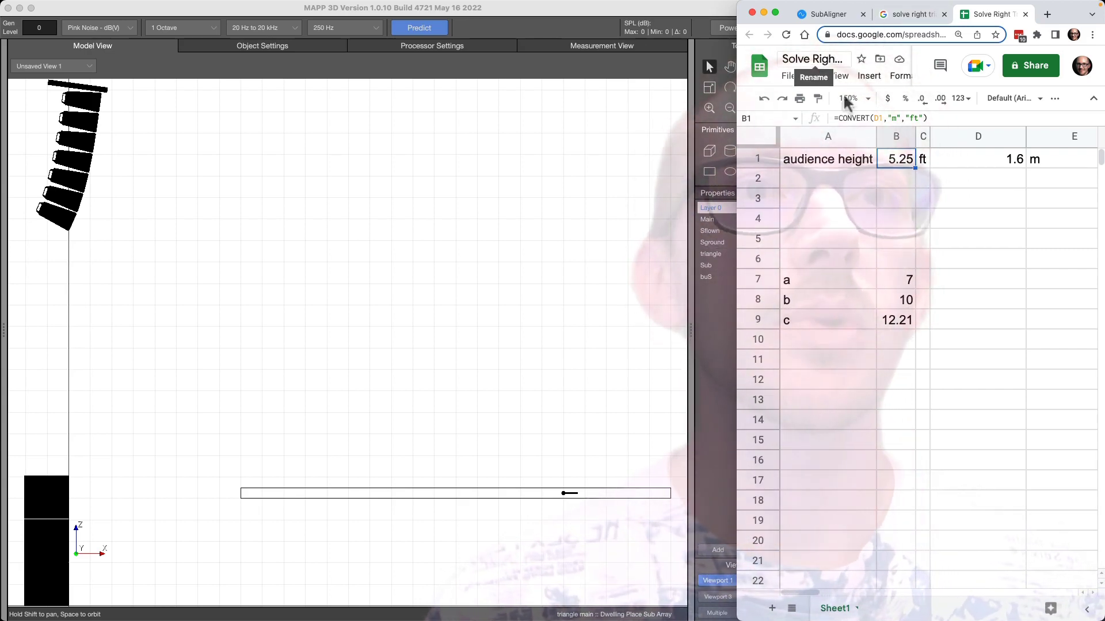
Enter the label "array height" in A2, below the audience height label
{"action": "left_click", "coordinate": [840, 176]}
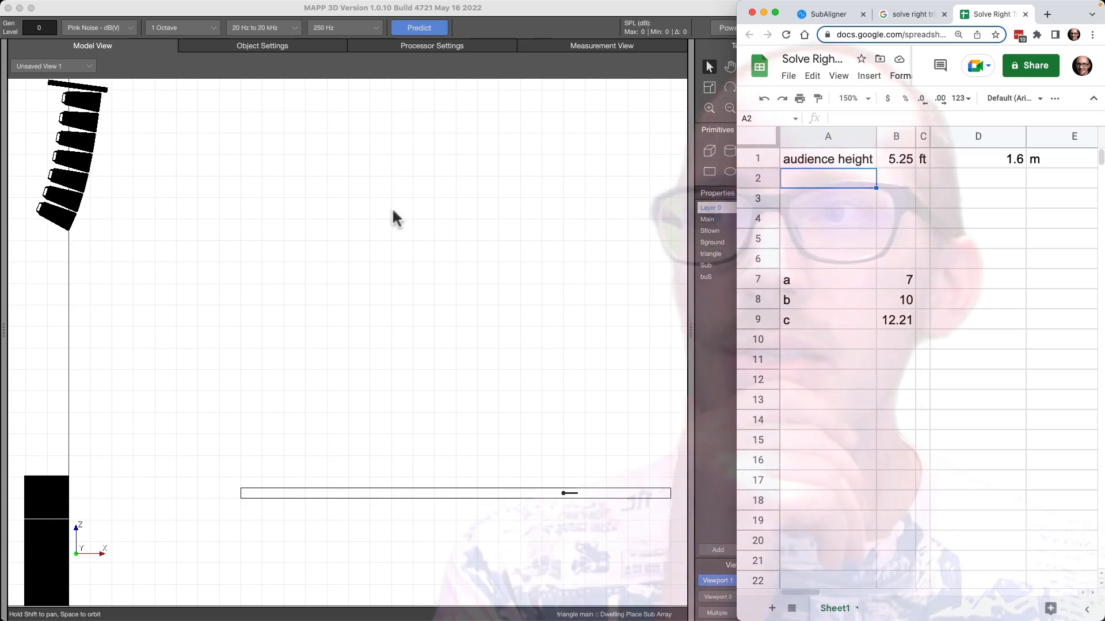
{"action": "left_click", "coordinate": [136, 189]}
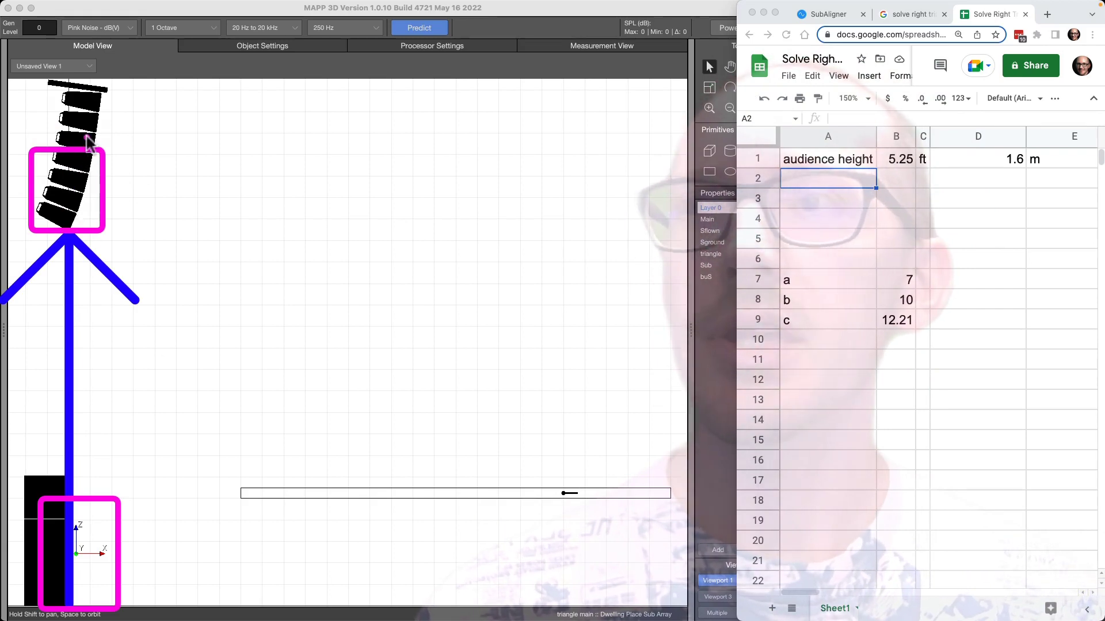
{"action": "left_click", "coordinate": [840, 178]}
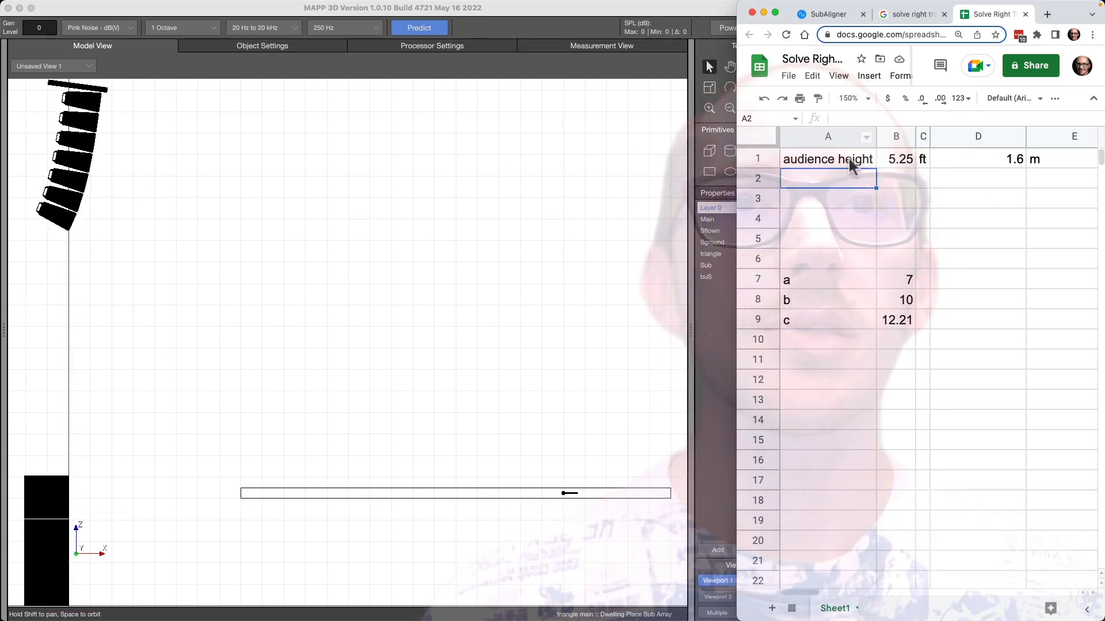
{"action": "type", "text": "a"}
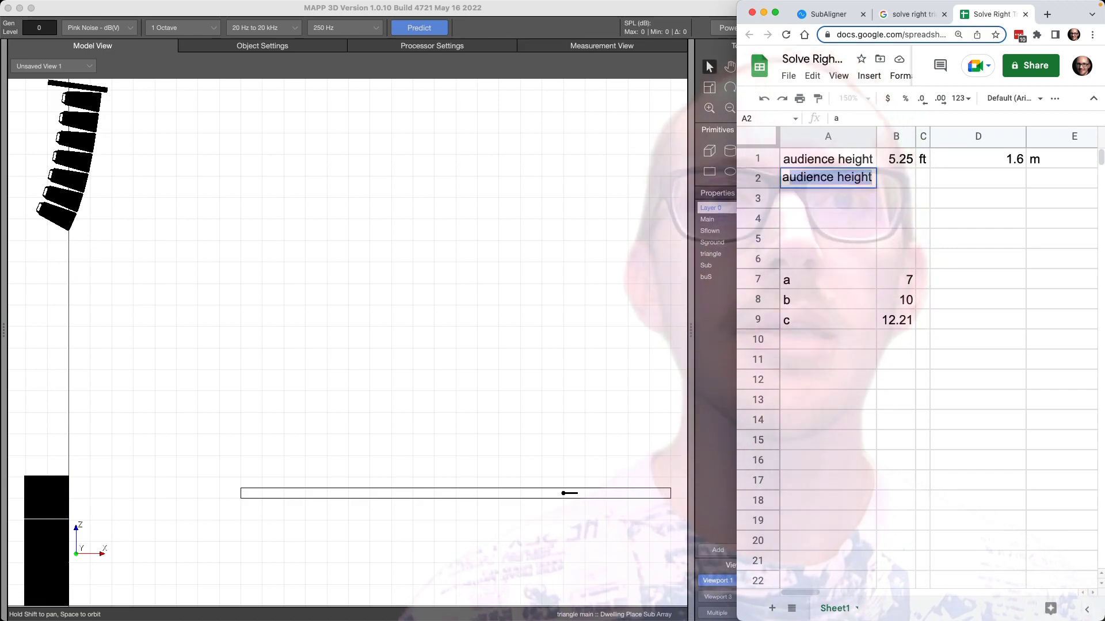
{"action": "type", "text": "rray height"}
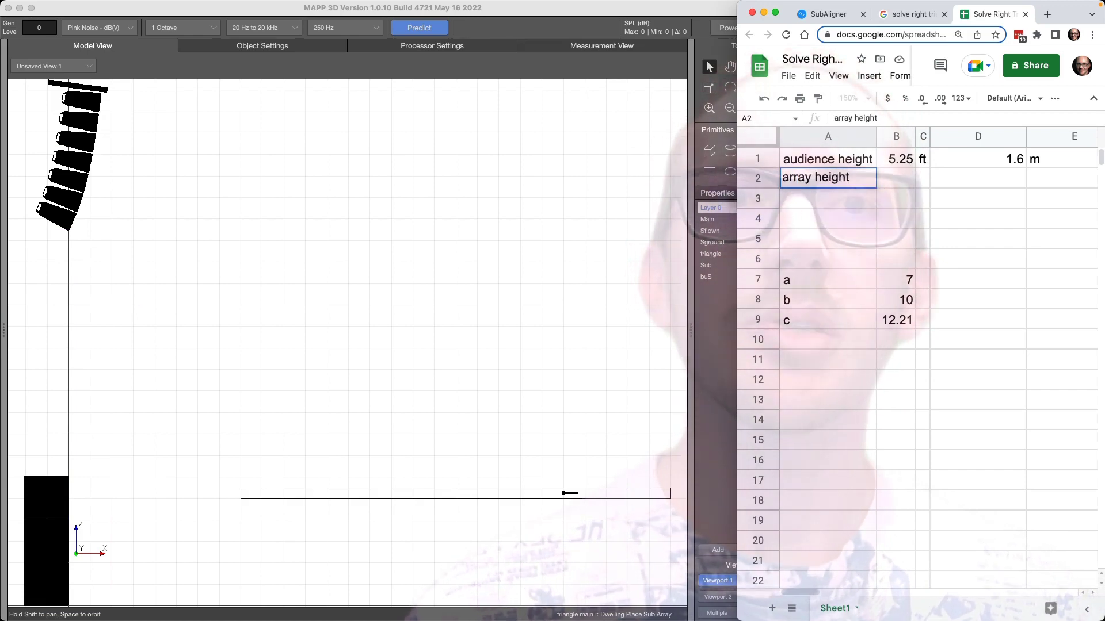
{"action": "key", "text": "Tab"}
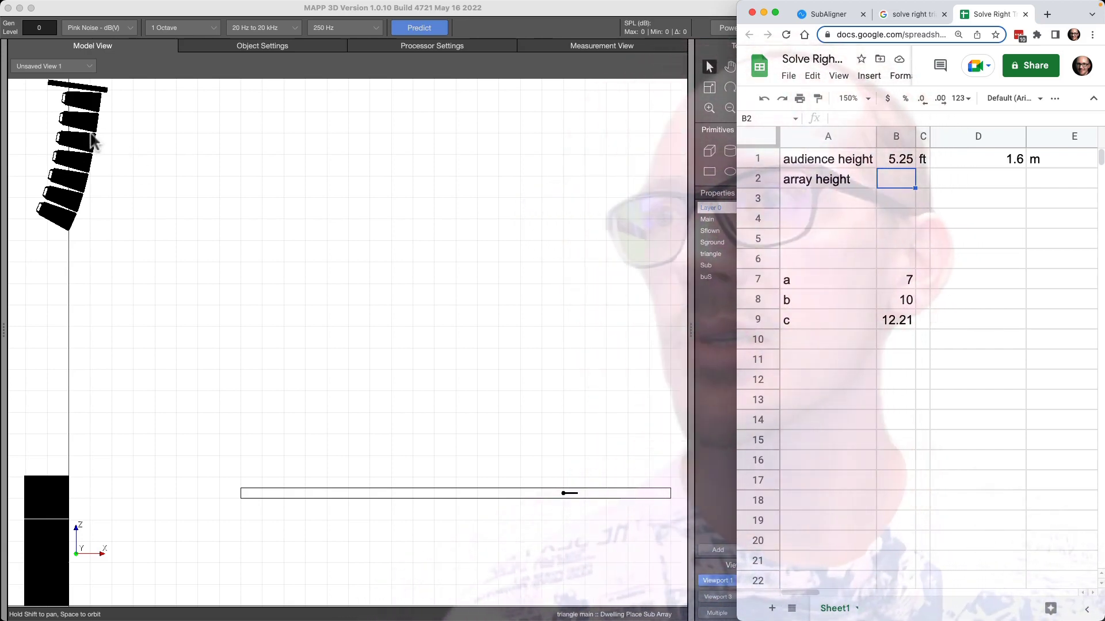
Look up the flown array's span in its MAPP 3D object settings and enter 7.04 in B2 of the spreadsheet
{"action": "left_click", "coordinate": [92, 141]}
{"action": "double_click", "coordinate": [95, 135]}
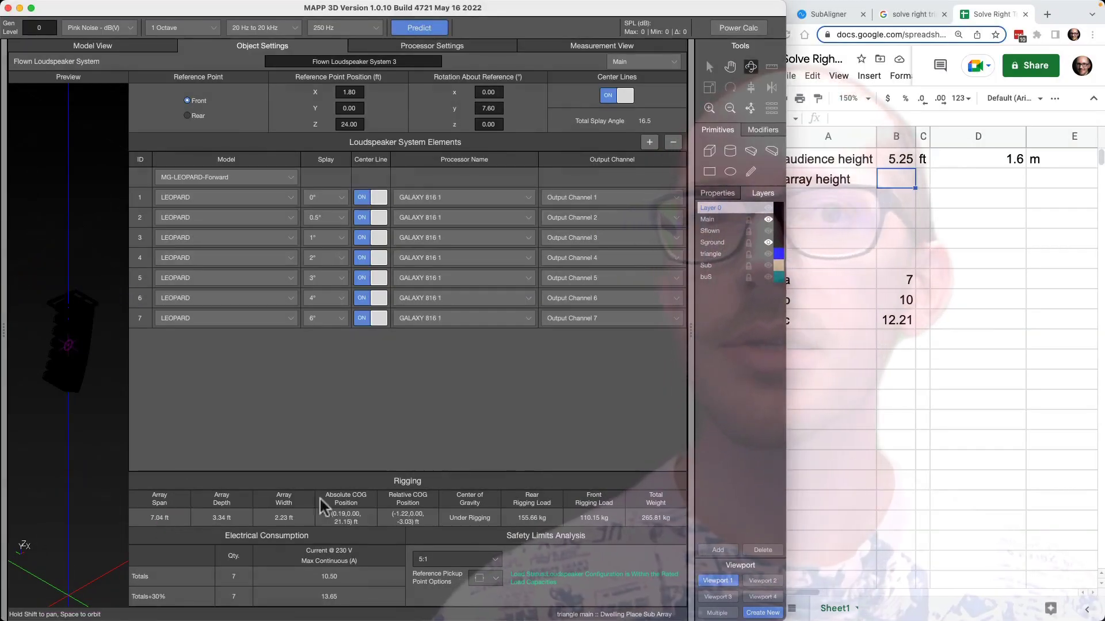
{"action": "left_click", "coordinate": [906, 183]}
{"action": "type", "text": "7."}
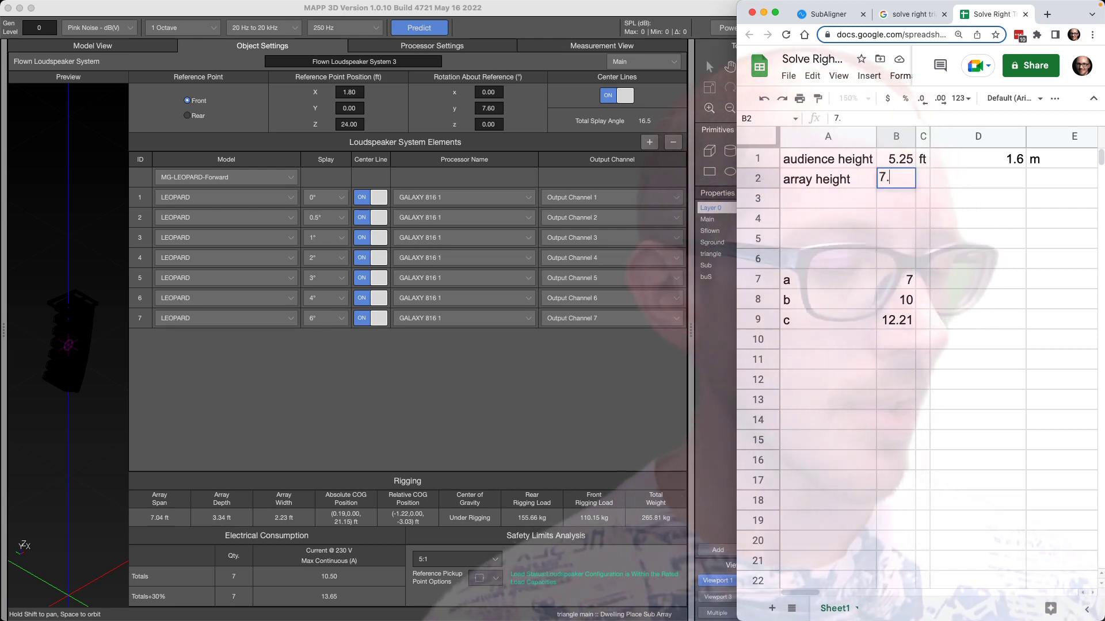
{"action": "type", "text": "04"}
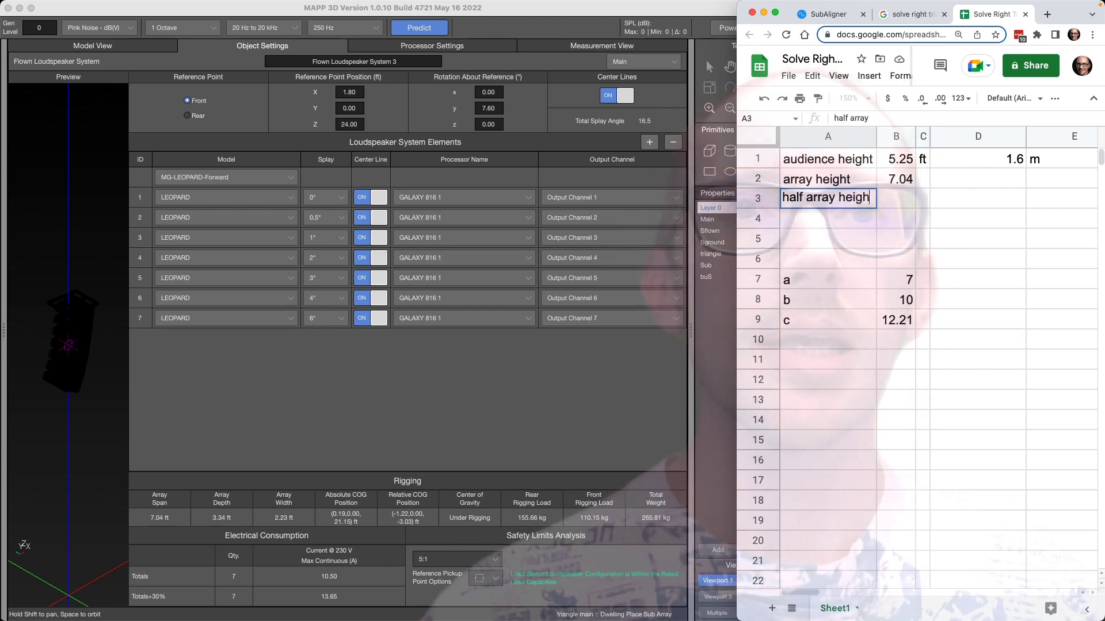
Add a "half array height" row in row 3 and calculate it in B3 with the formula =B2/2
{"action": "type", "text": "=B2"}
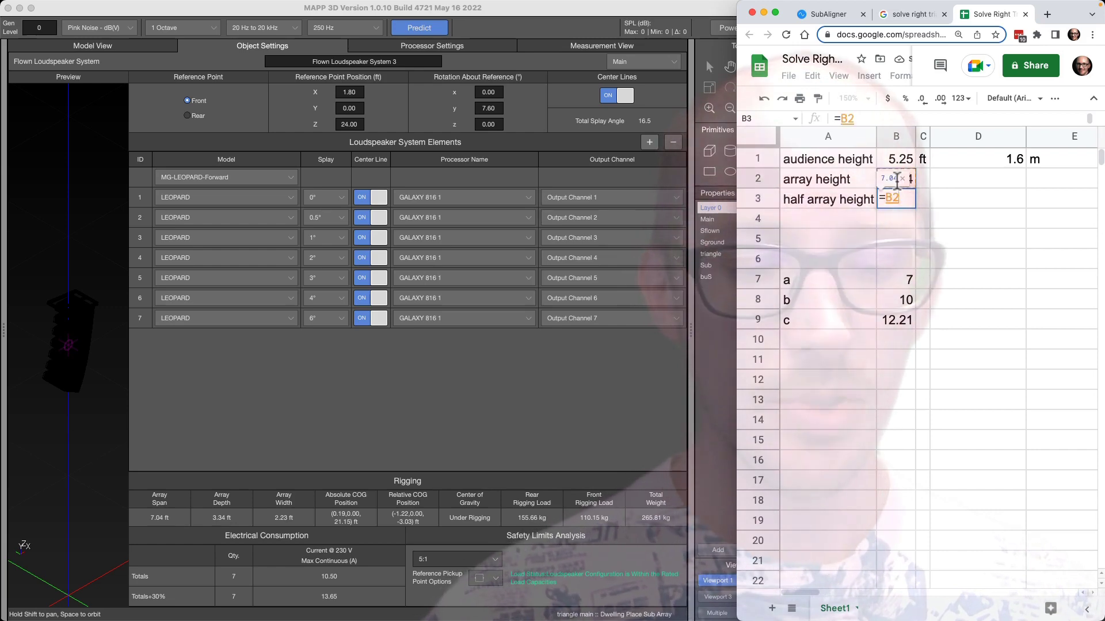
{"action": "type", "text": "/2"}
{"action": "key", "text": "Return"}
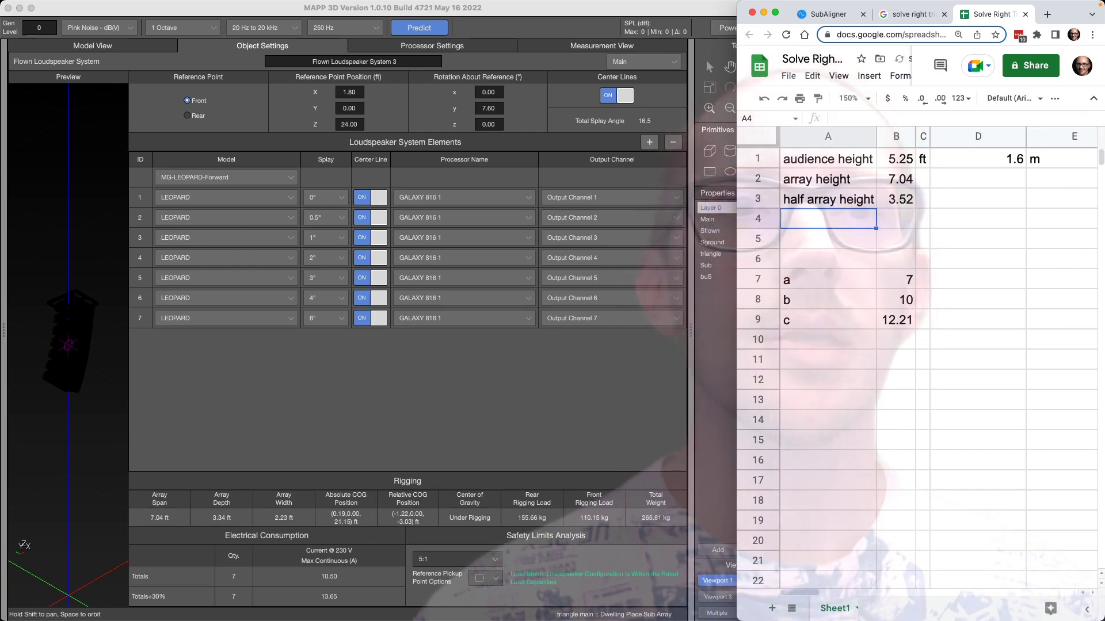
Return to MAPP 3D's Model View and examine the vertical gap between the ground and the underside of the array
{"action": "left_click", "coordinate": [109, 43]}
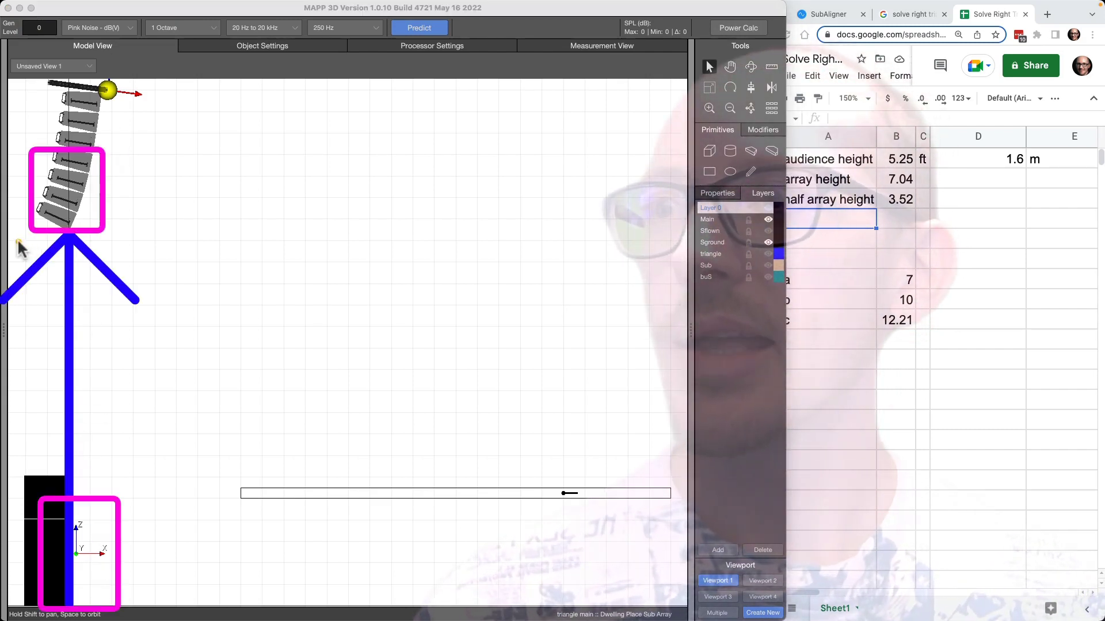
{"action": "left_click_drag", "start_coordinate": [41, 253], "coordinate": [121, 475]}
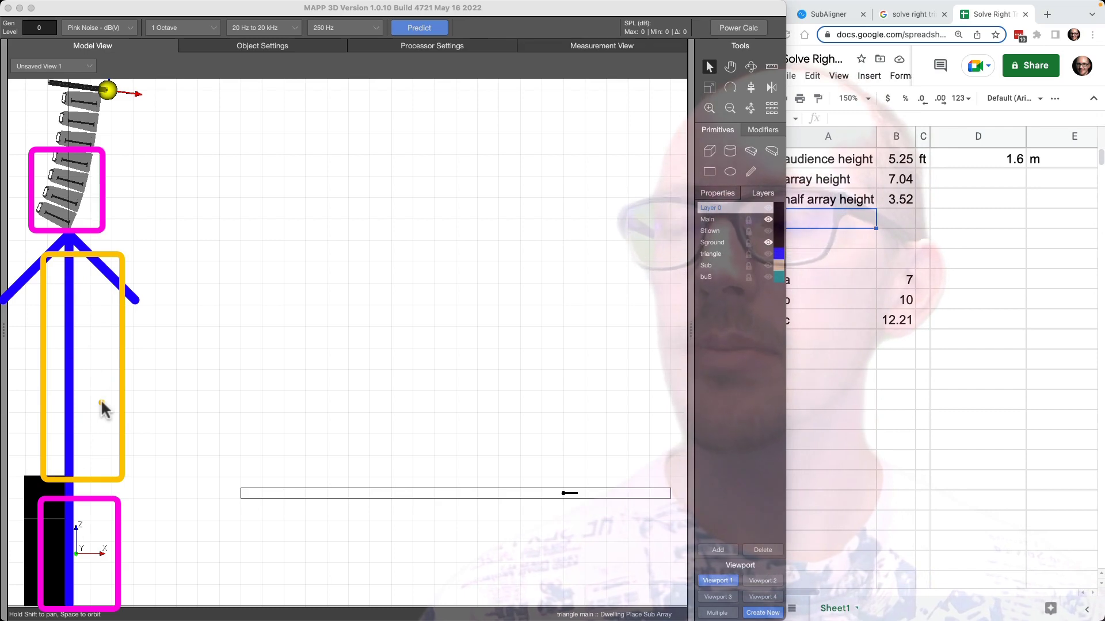
{"action": "left_click_drag", "start_coordinate": [66, 564], "coordinate": [65, 572]}
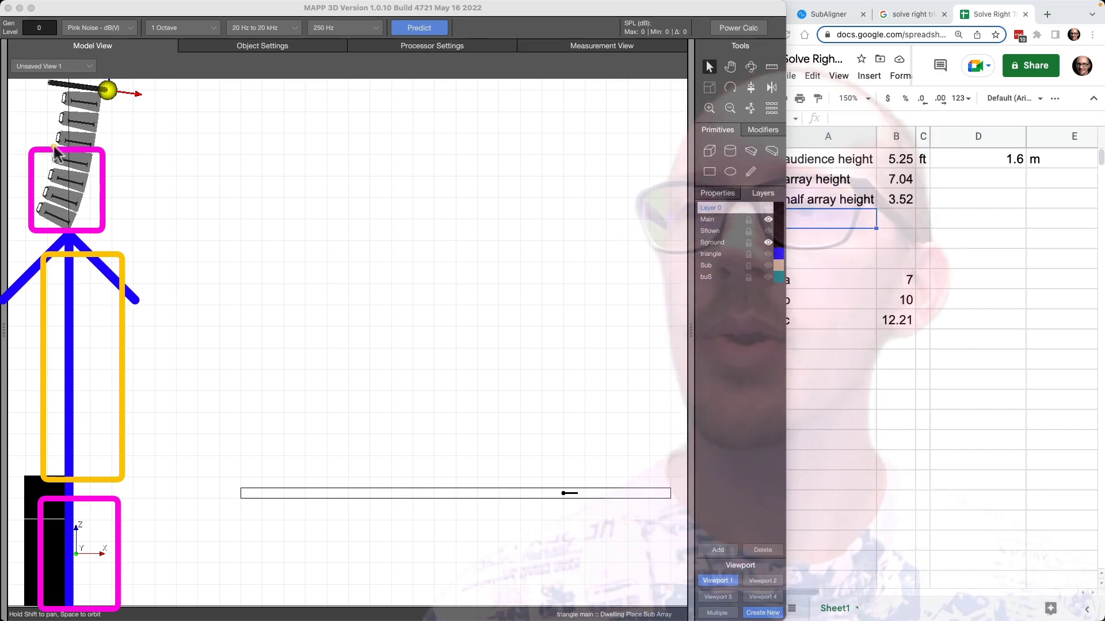
{"action": "left_click", "coordinate": [848, 276]}
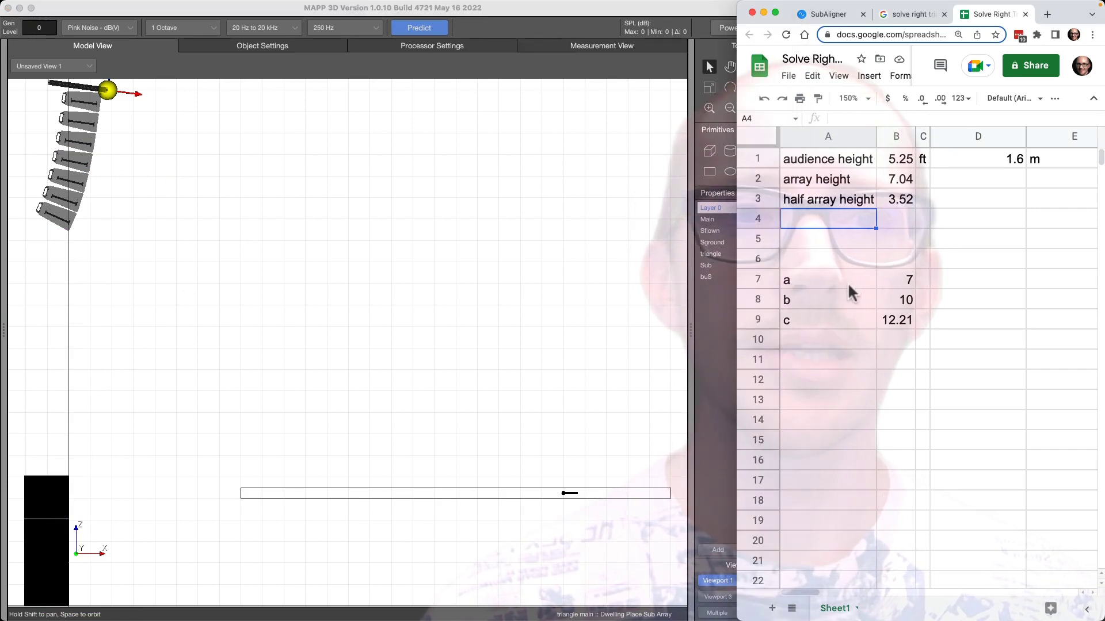
{"action": "left_click", "coordinate": [887, 280]}
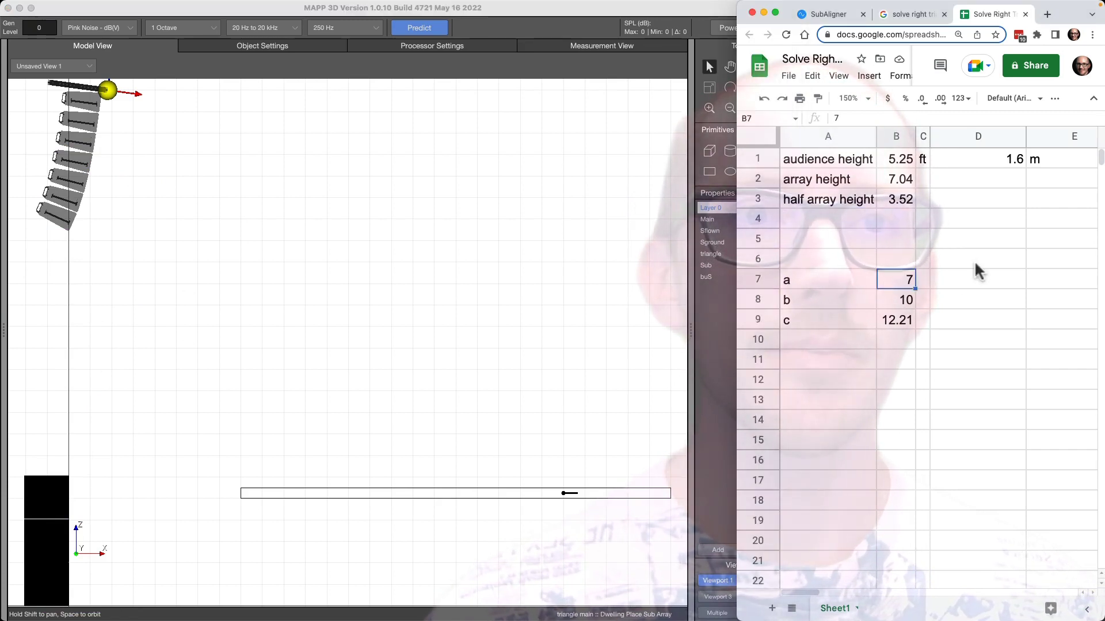
{"action": "type", "text": "="}
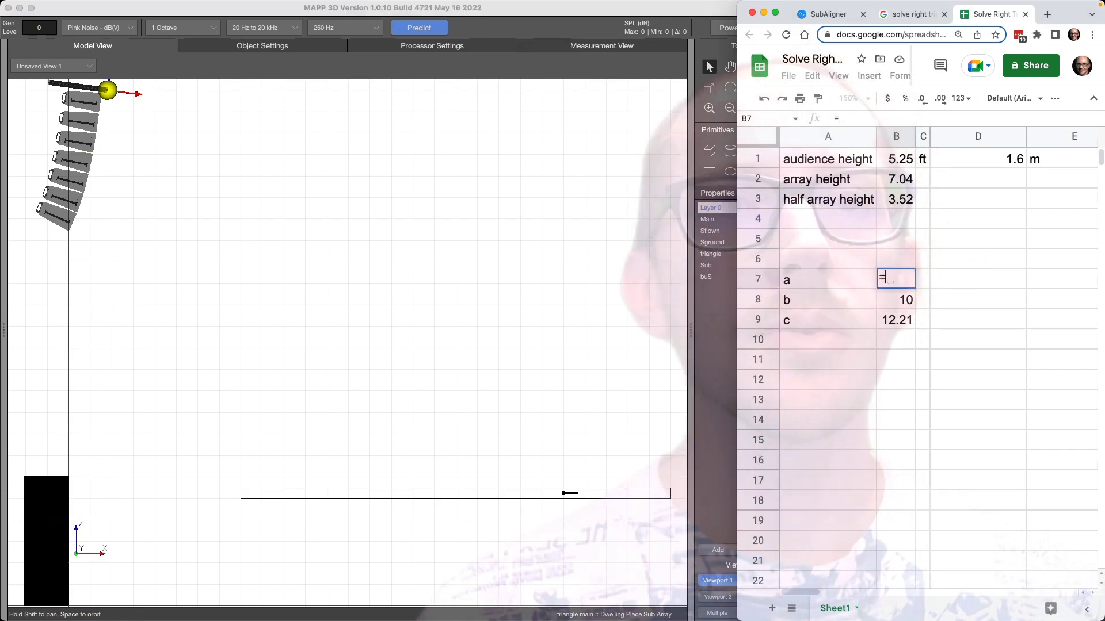
{"action": "key", "text": "Escape"}
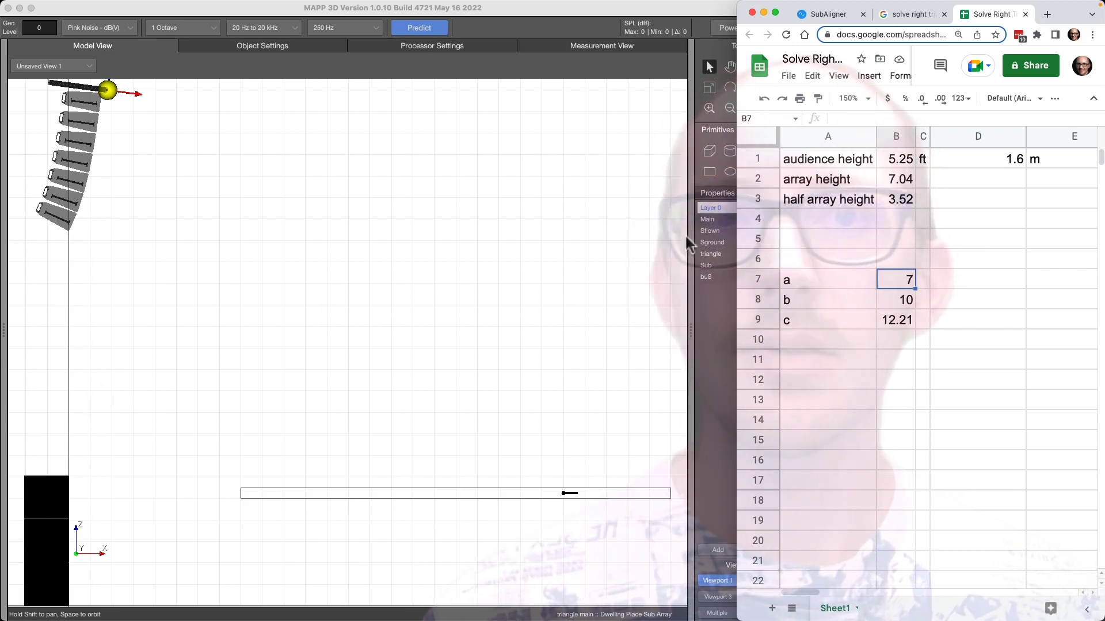
Enter the label "ground to array" in A4, below the half array height label
{"action": "left_click", "coordinate": [865, 220]}
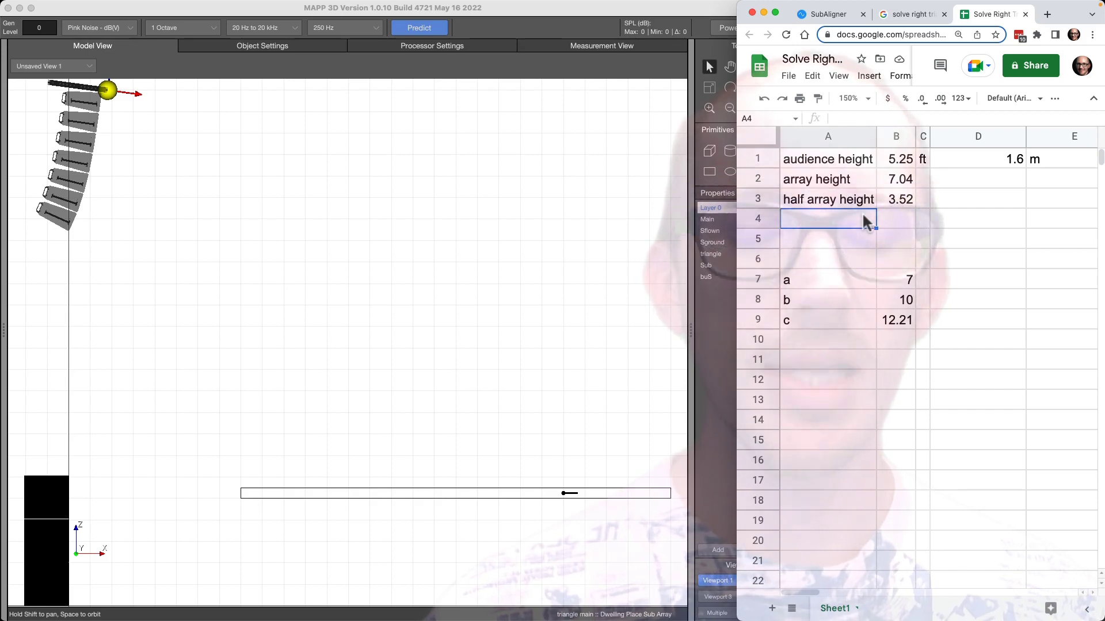
{"action": "type", "text": "ground "}
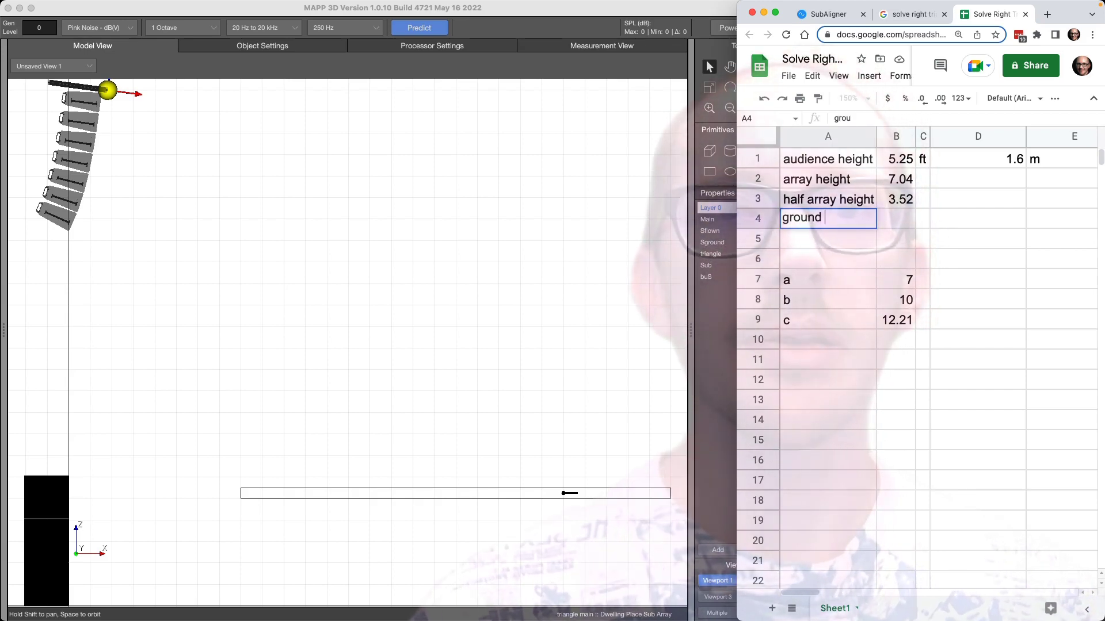
{"action": "type", "text": "to array"}
{"action": "key", "text": "Tab"}
Measure the vertical distance from the ground to the array's underside in MAPP 3D and enter 17.44 in B4 of the spreadsheet
{"action": "left_click", "coordinate": [77, 311]}
{"action": "left_click_drag", "start_coordinate": [79, 314], "coordinate": [671, 119]}
{"action": "left_click_drag", "start_coordinate": [728, 98], "coordinate": [498, 224]}
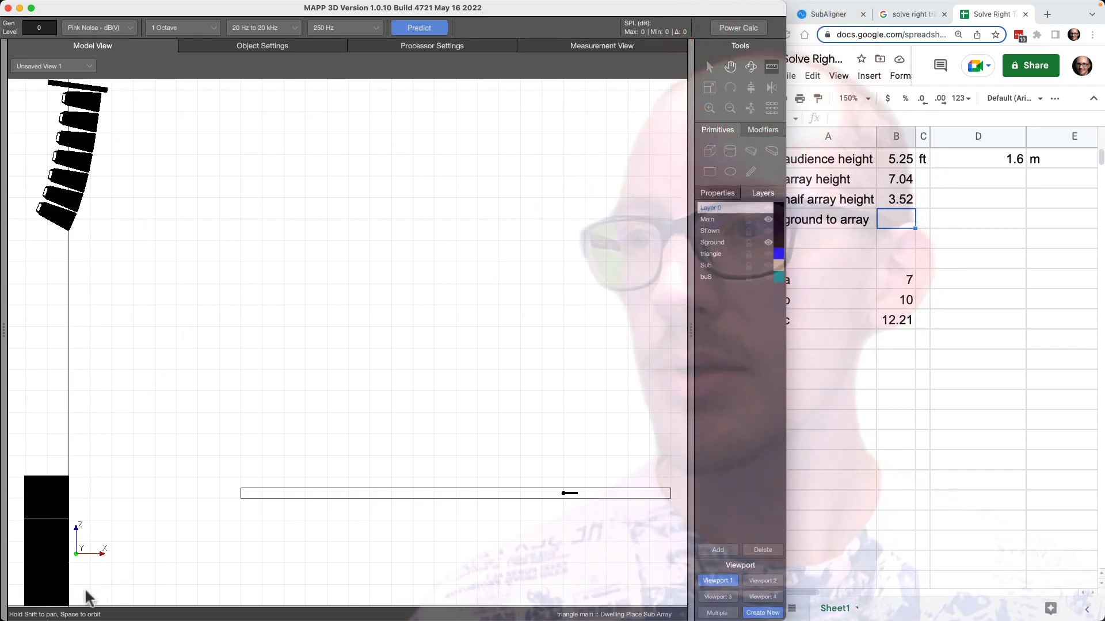
{"action": "left_click", "coordinate": [67, 231]}
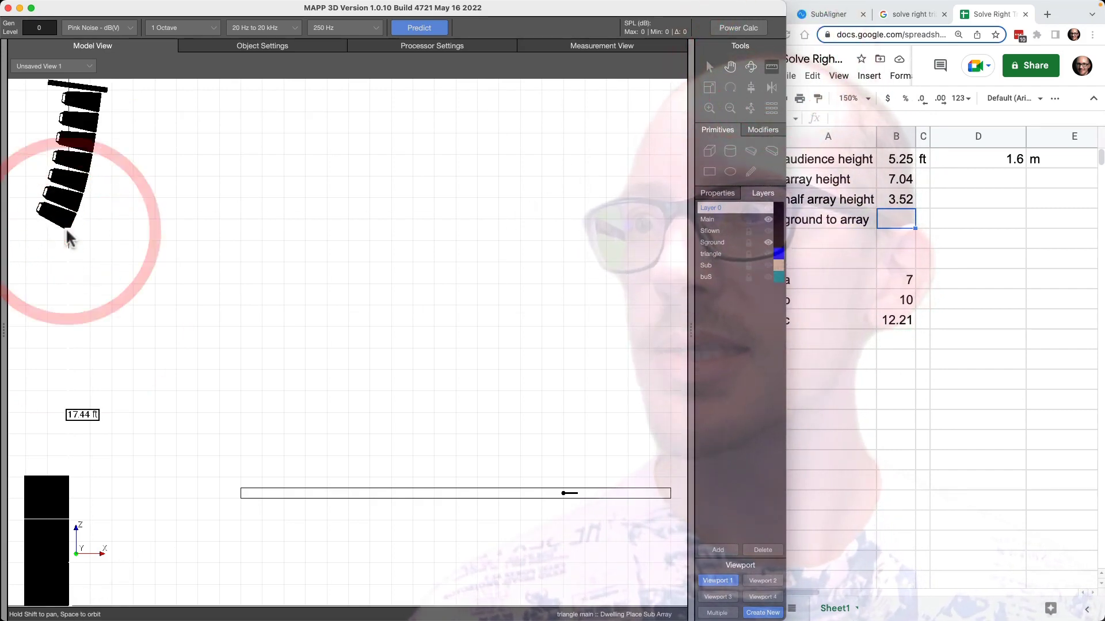
{"action": "left_click", "coordinate": [891, 215]}
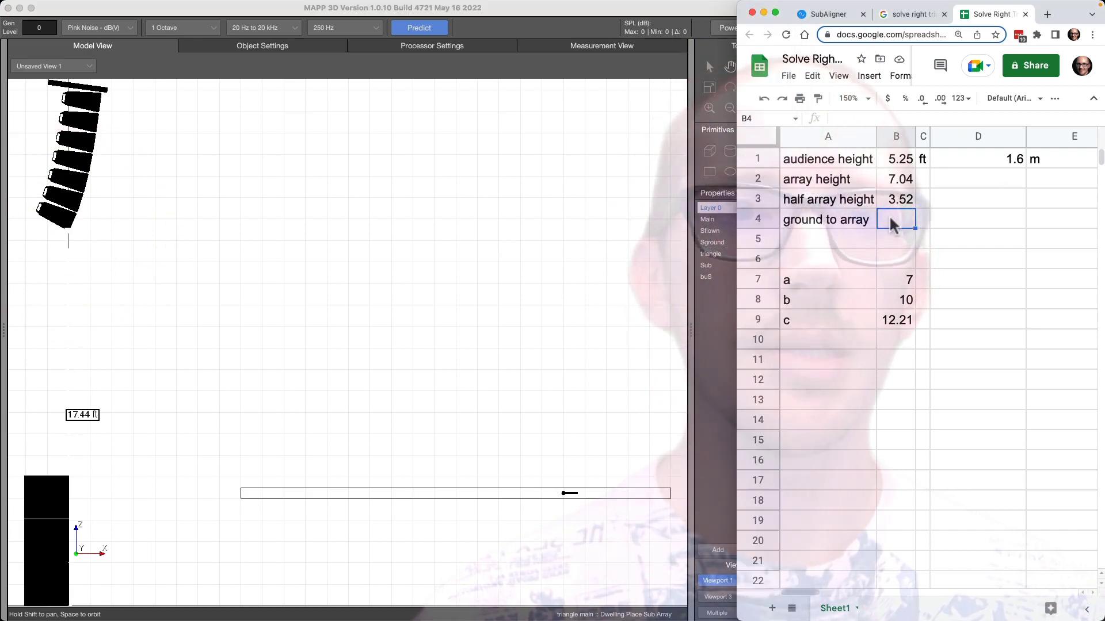
{"action": "type", "text": "17.44"}
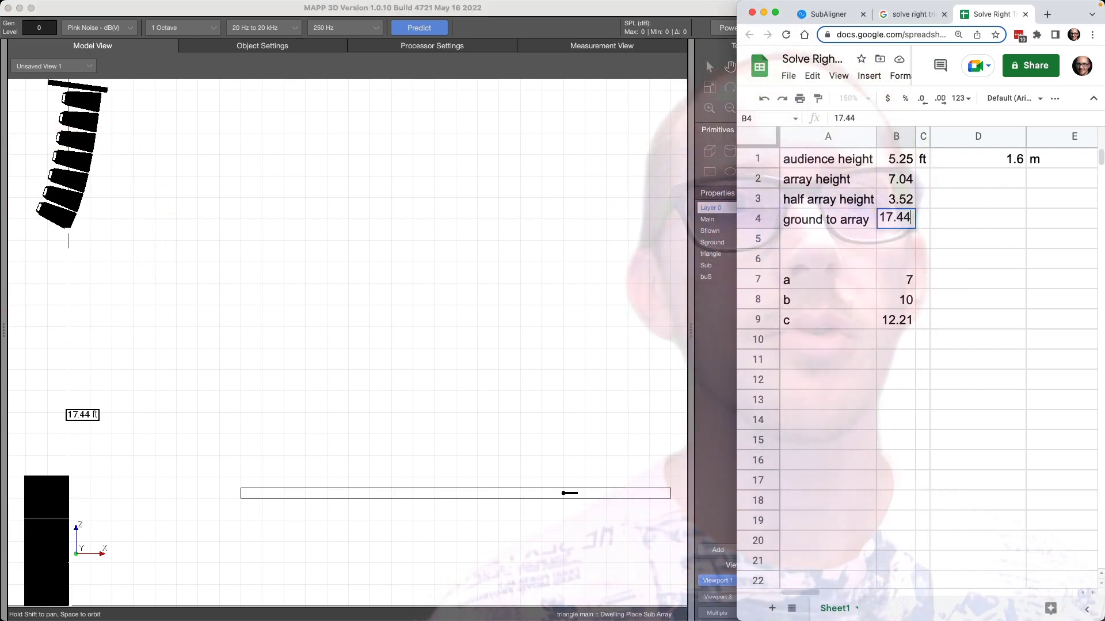
Add the unit "ft" in column C for the array height, half array height and ground to array rows
{"action": "key", "text": "Tab"}
{"action": "type", "text": "ft"}
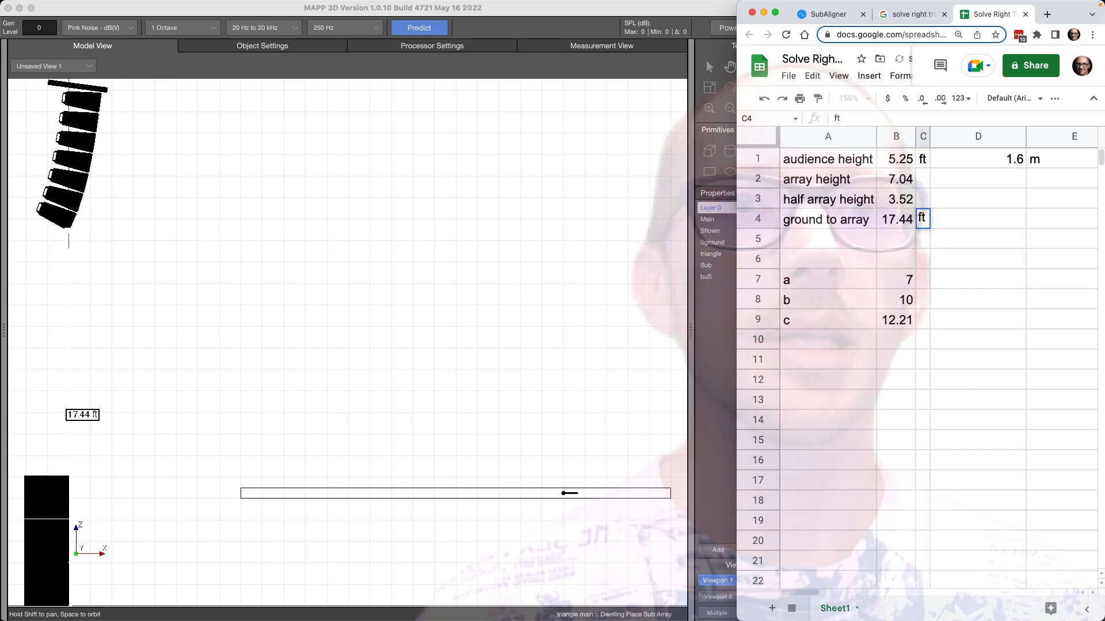
{"action": "key", "text": "Up"}
Calculate leg a in B7 from ground to array, audience height and half array height with the formula =B4-B1+B3
{"action": "key", "text": "Left"}
{"action": "key", "text": "Down"}
{"action": "key", "text": "Down"}
{"action": "key", "text": "Down"}
{"action": "key", "text": "Down"}
{"action": "key", "text": "Down"}
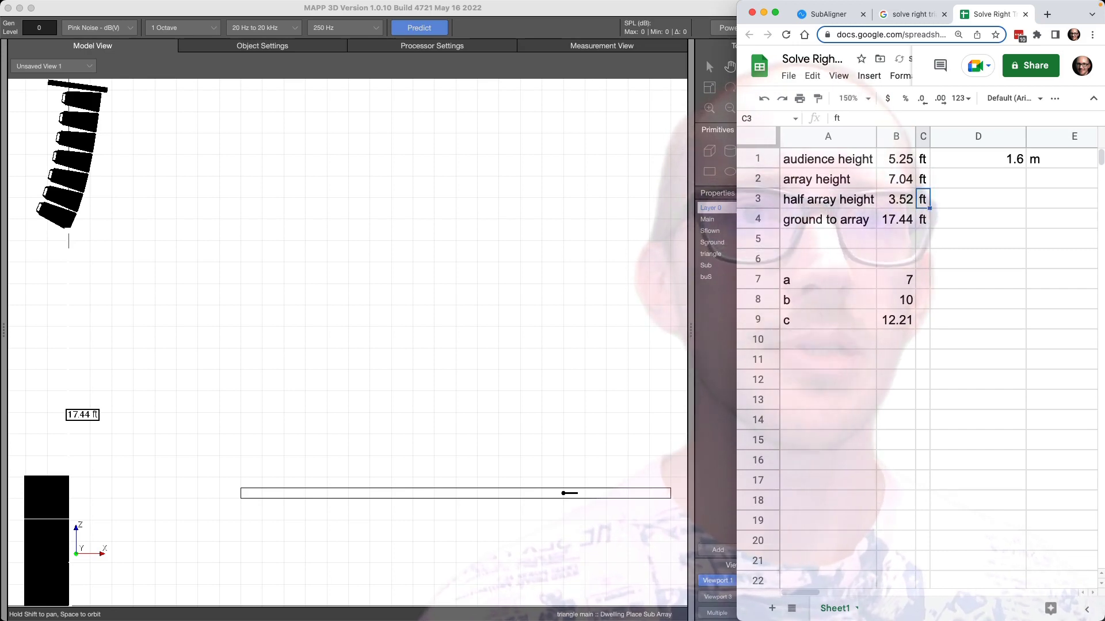
{"action": "type", "text": "="}
{"action": "left_click", "coordinate": [902, 219]}
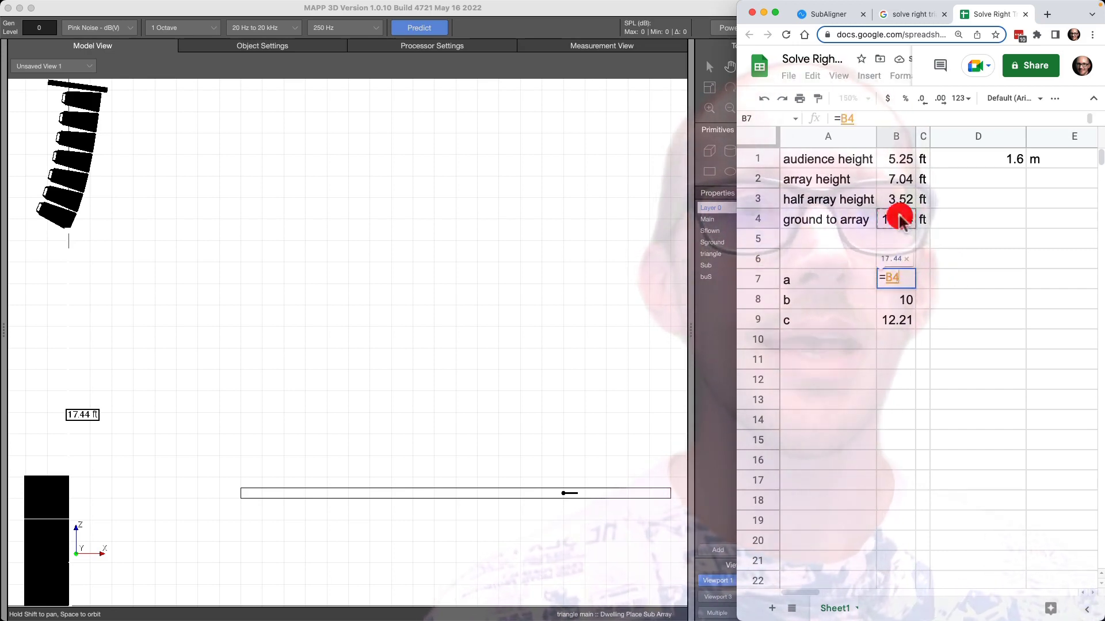
{"action": "type", "text": "-"}
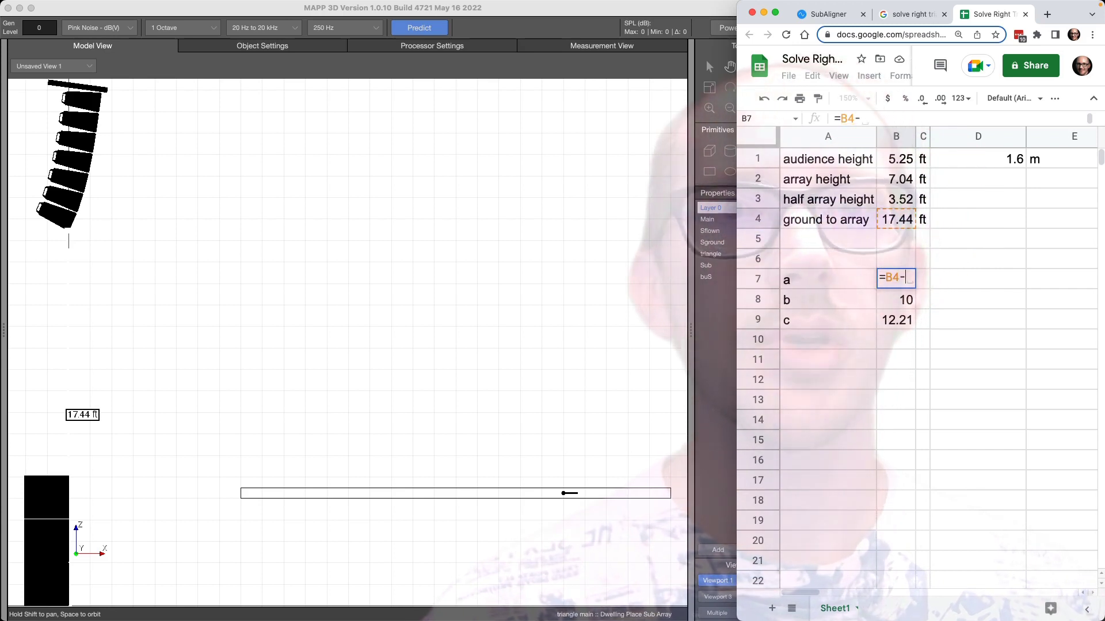
{"action": "left_click", "coordinate": [902, 158]}
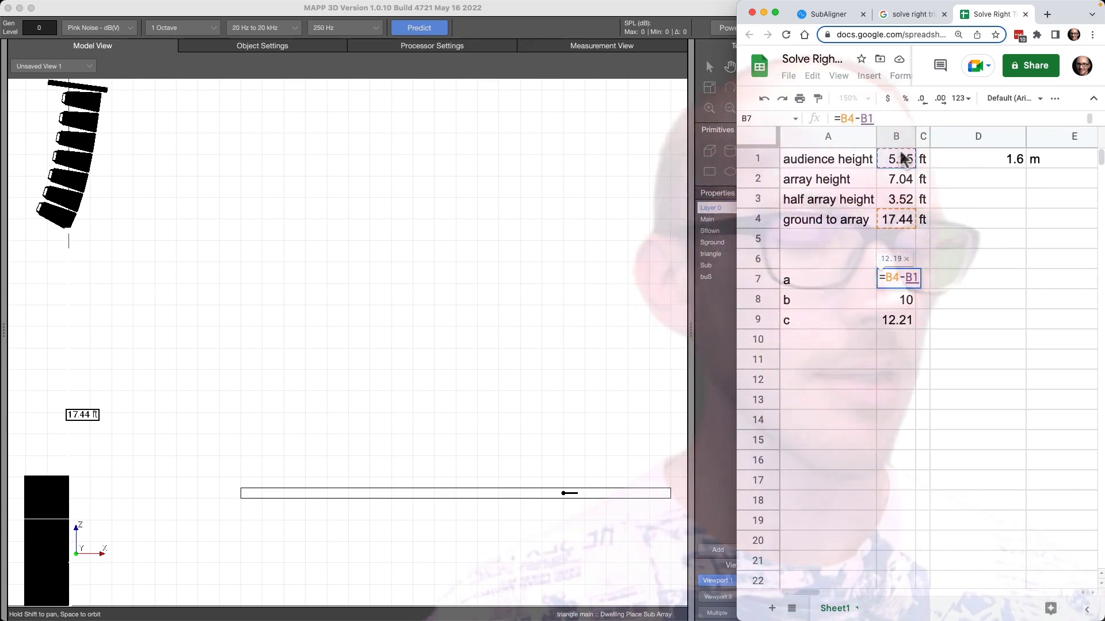
{"action": "type", "text": "+"}
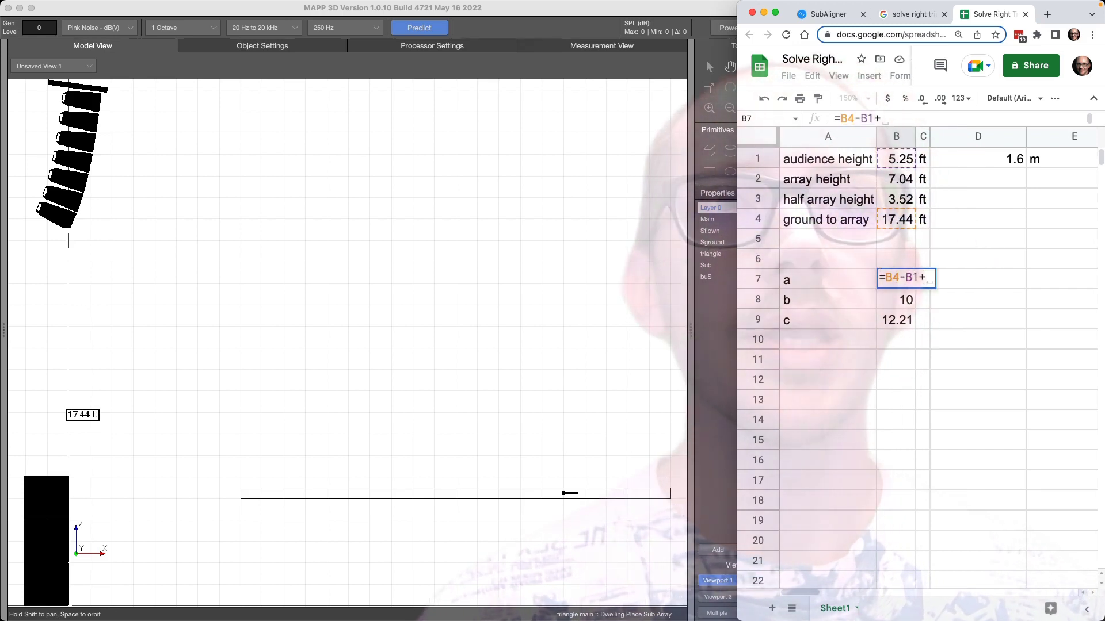
{"action": "left_click", "coordinate": [895, 199]}
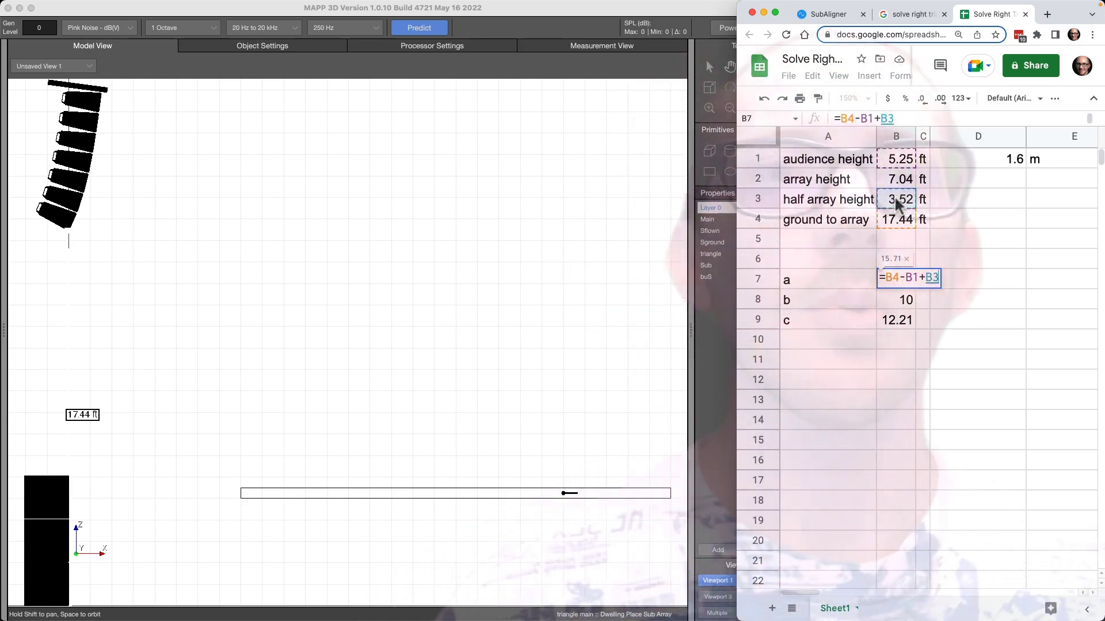
{"action": "key", "text": "Return"}
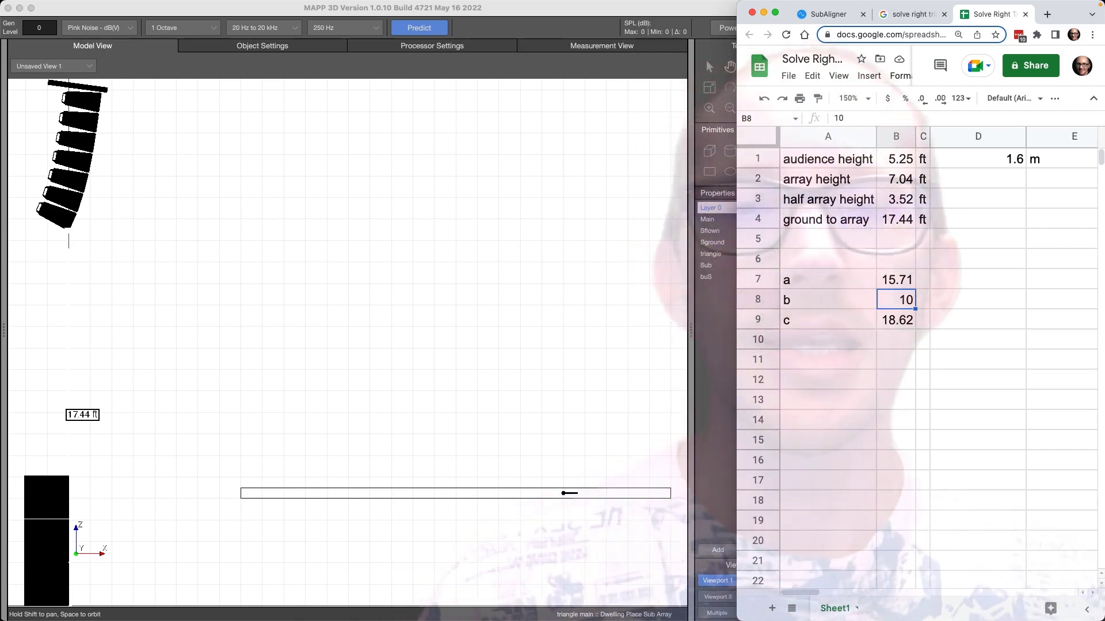
In MAPP 3D, draw a vertical line from height 5.00 beside the stage up to the array's underside at 17.41
{"action": "left_click", "coordinate": [99, 488]}
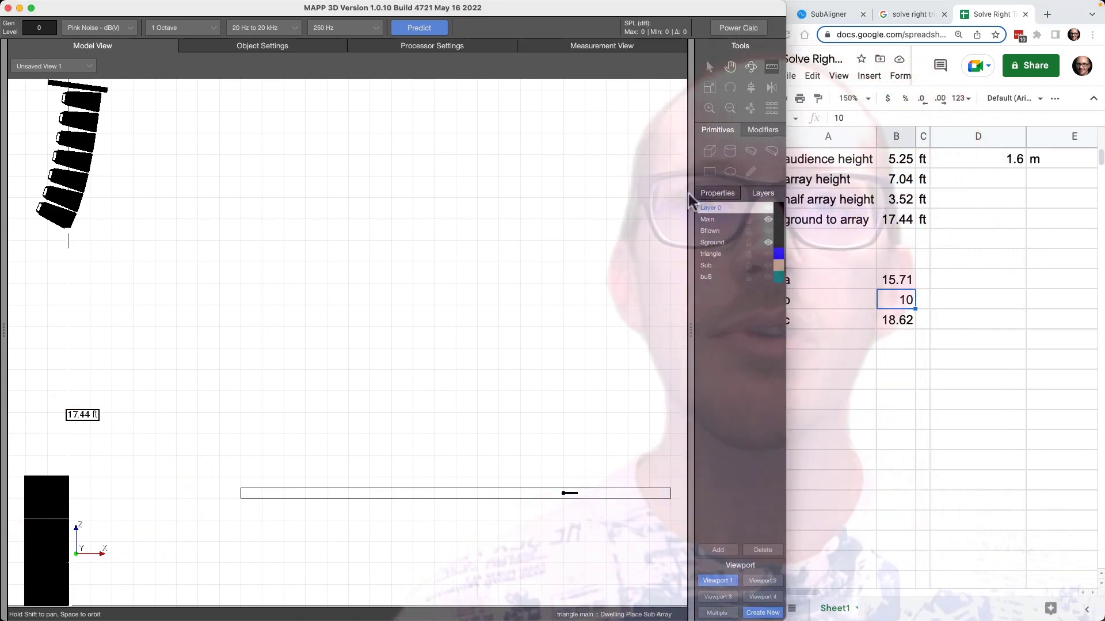
{"action": "left_click", "coordinate": [751, 171]}
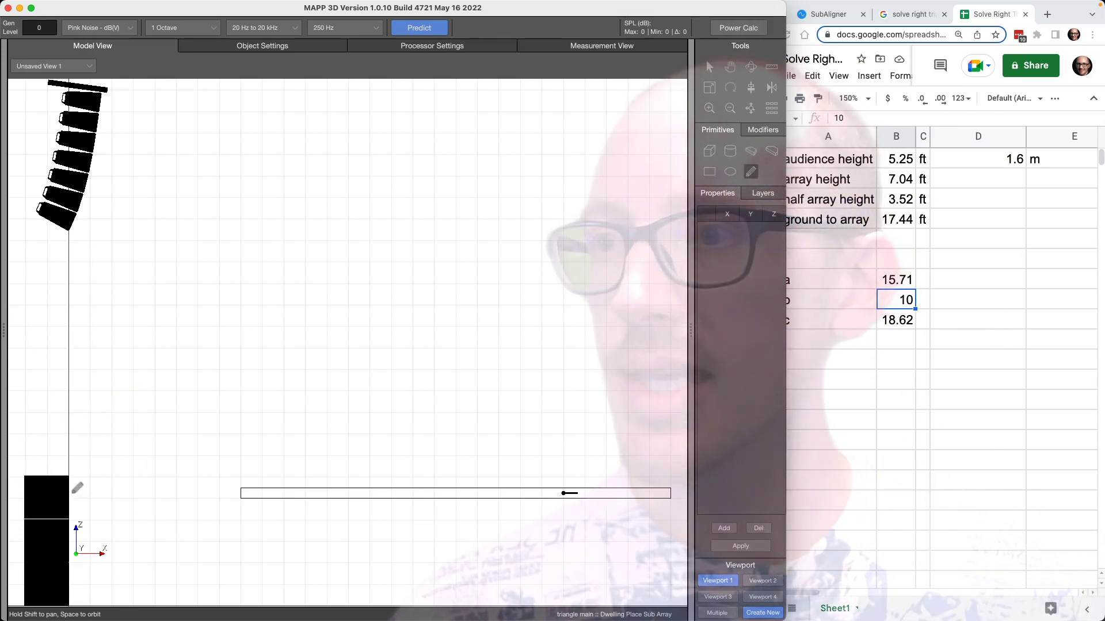
{"action": "left_click_drag", "start_coordinate": [71, 493], "coordinate": [90, 246]}
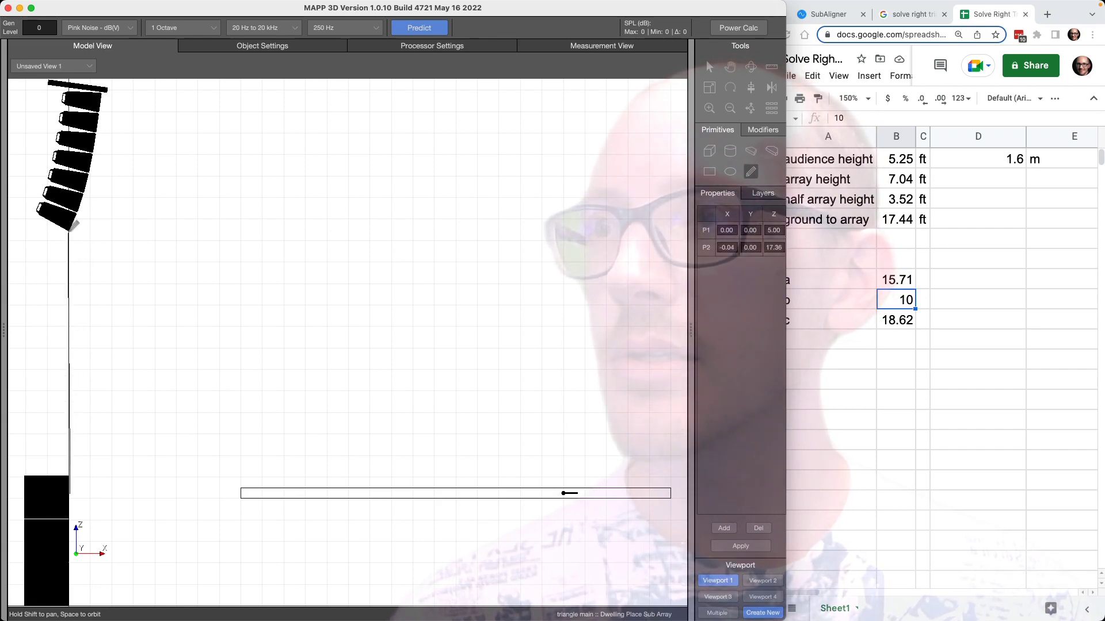
{"action": "left_click", "coordinate": [69, 234]}
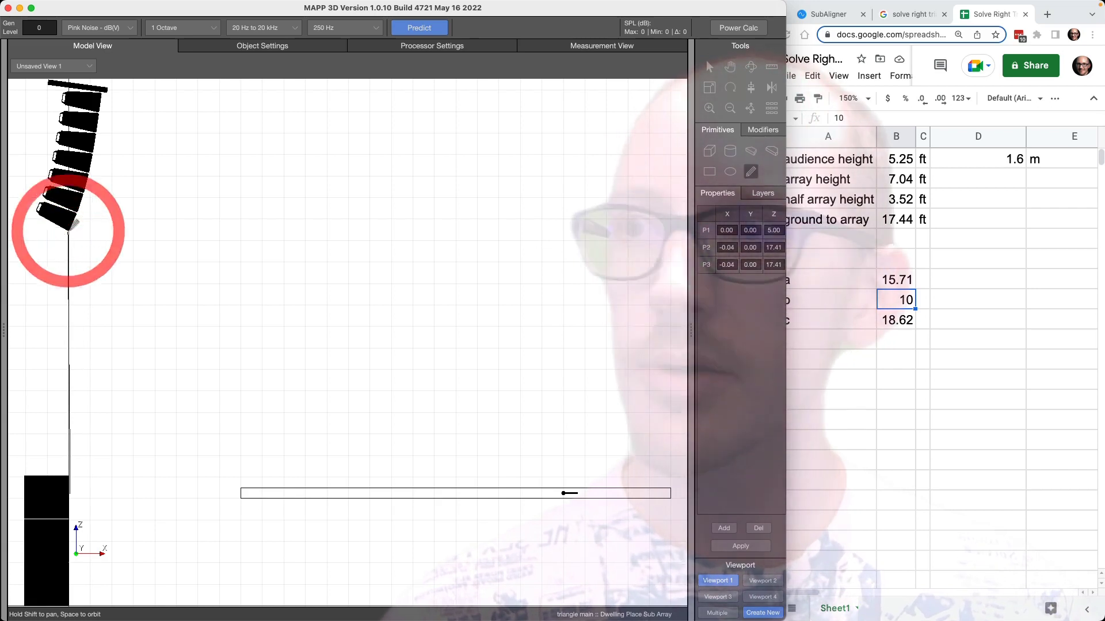
Measure the length of the newly drawn vertical line below the array, and delete the line
{"action": "left_click", "coordinate": [771, 66]}
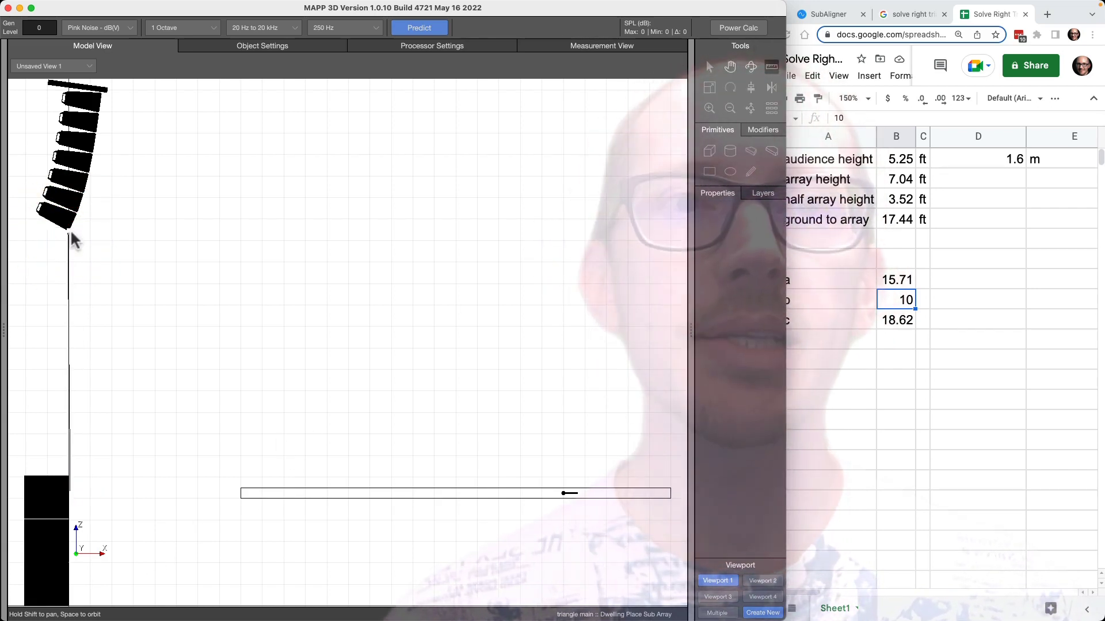
{"action": "left_click", "coordinate": [70, 228]}
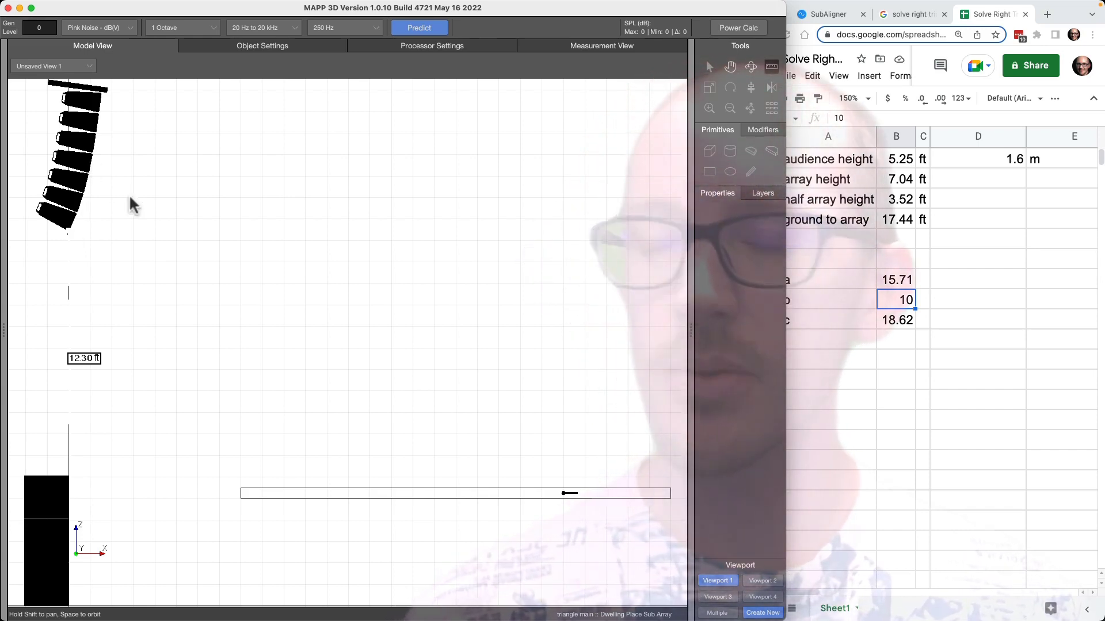
{"action": "key", "text": "Return"}
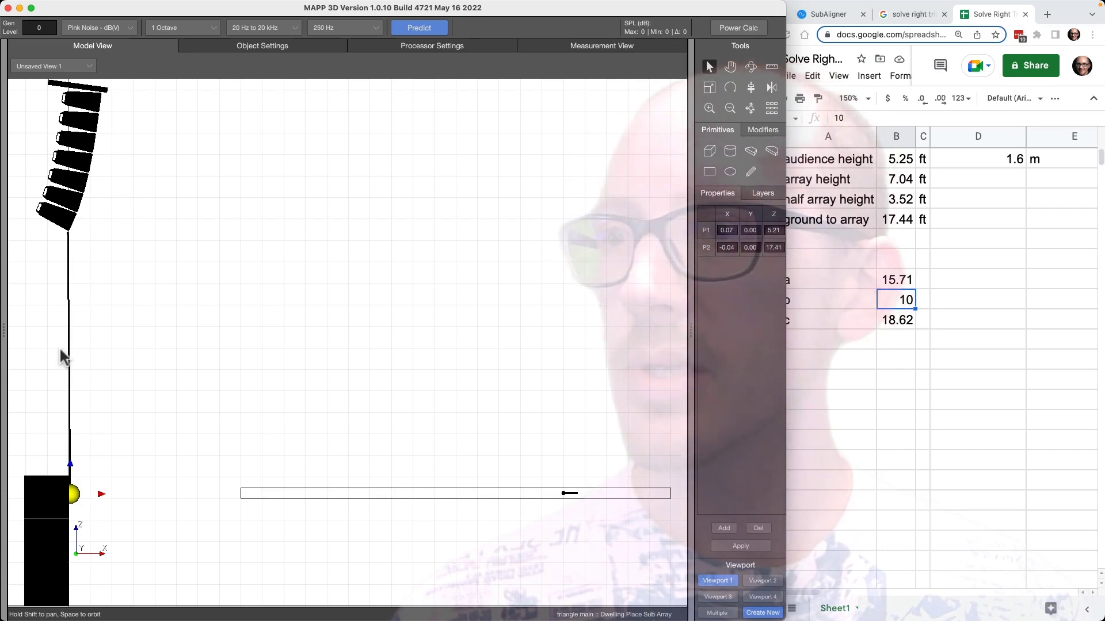
{"action": "key", "text": "Escape"}
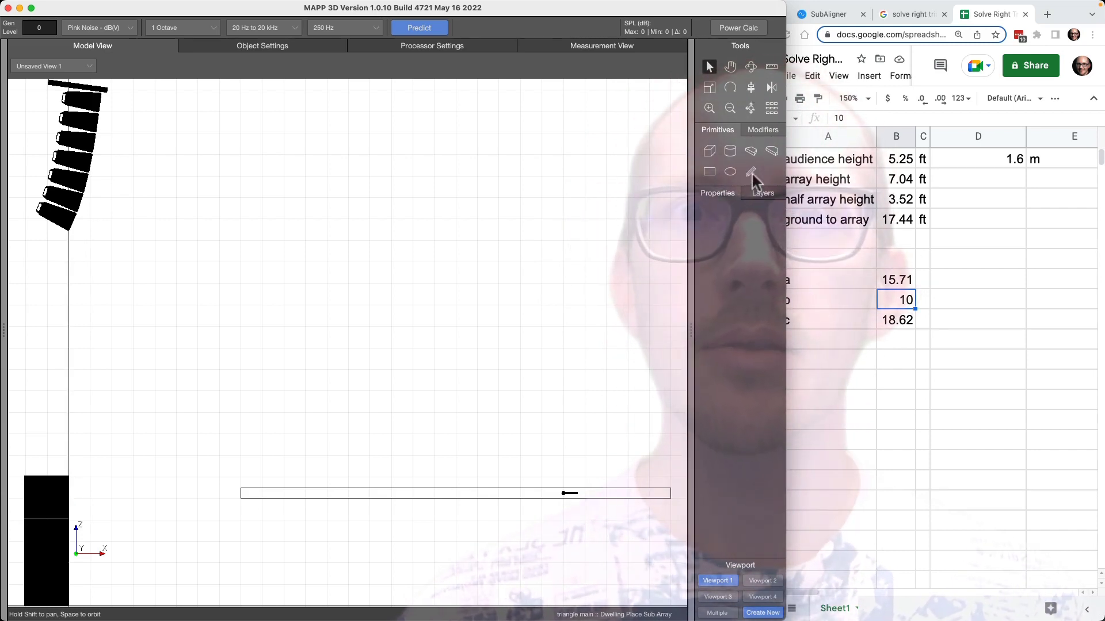
Draw a line from height 5.00 beside the stage to the vertical middle of the array and measure its length
{"action": "left_click", "coordinate": [751, 172]}
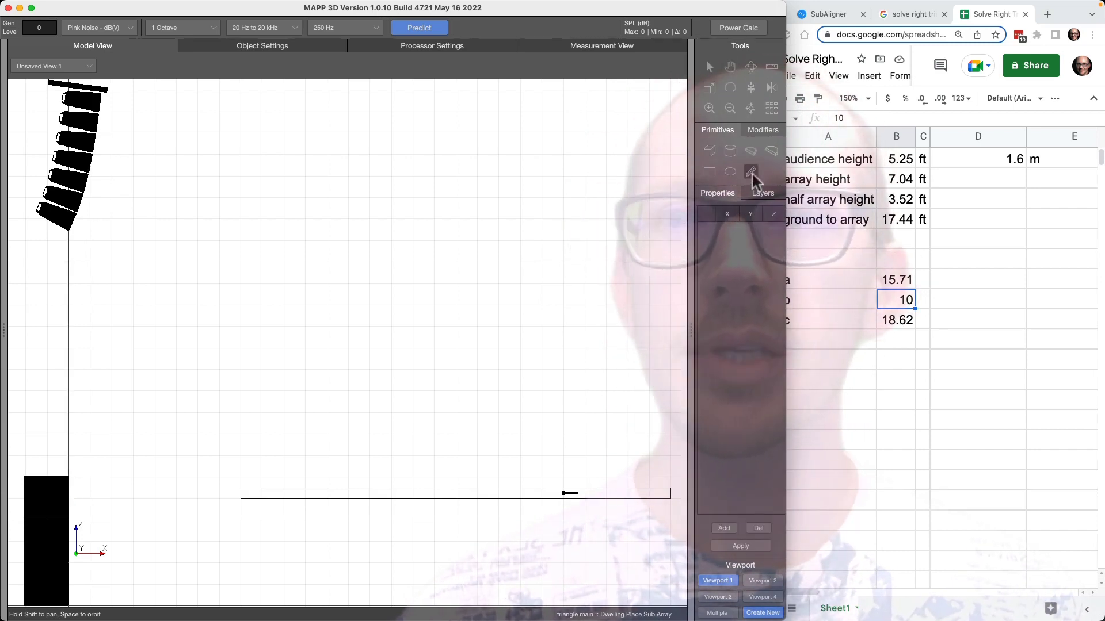
{"action": "left_click", "coordinate": [71, 493]}
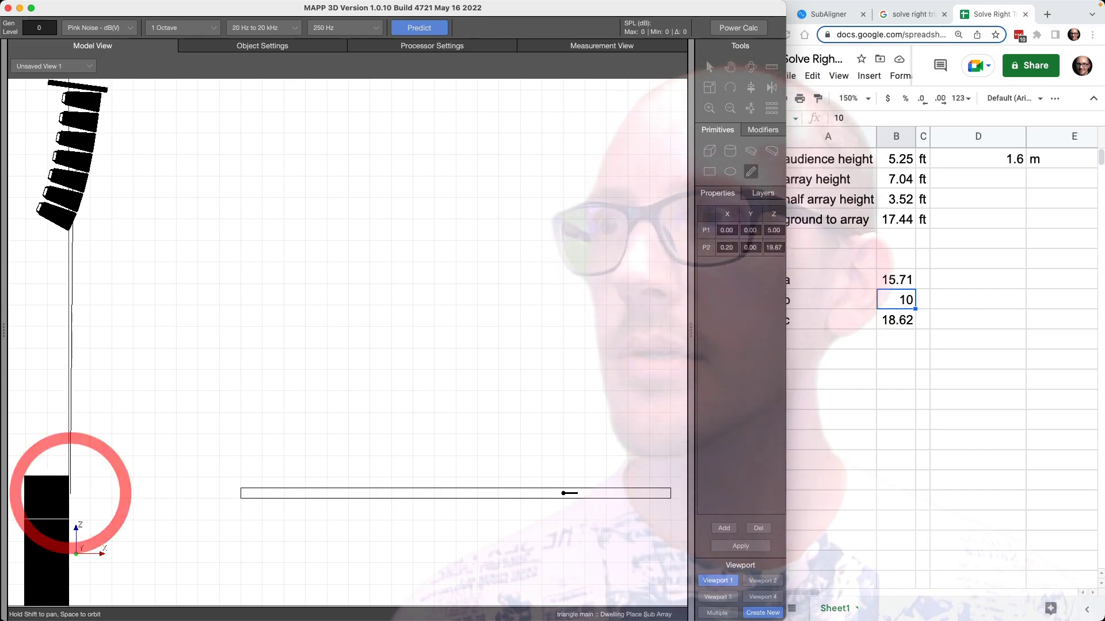
{"action": "left_click", "coordinate": [95, 159]}
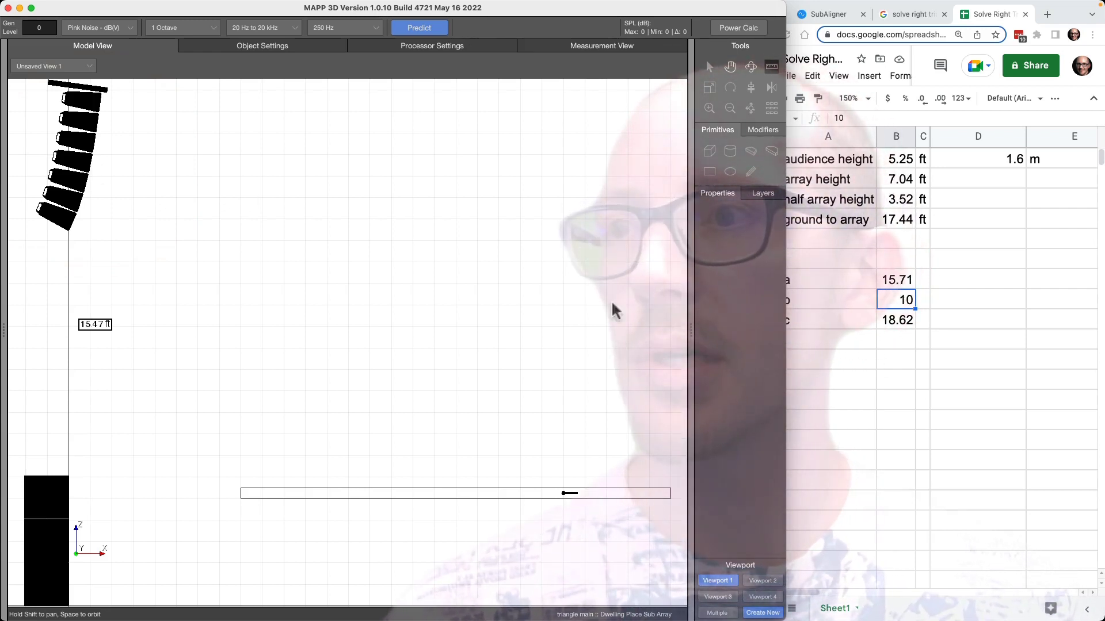
{"action": "left_click", "coordinate": [307, 317]}
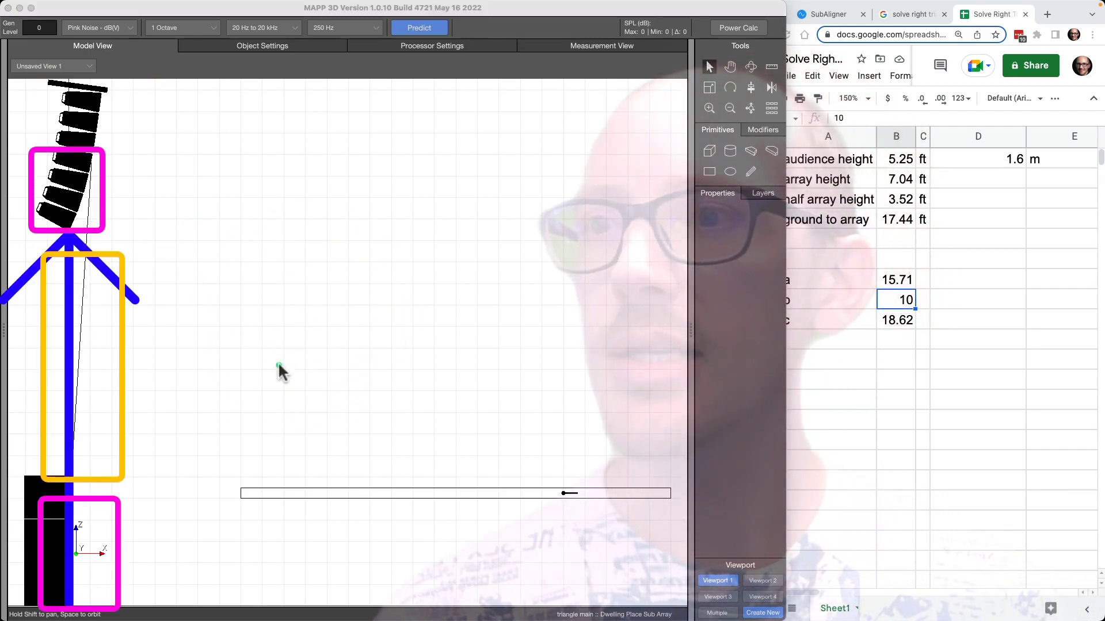
{"action": "left_click_drag", "start_coordinate": [73, 488], "coordinate": [549, 500]}
{"action": "left_click", "coordinate": [561, 500]}
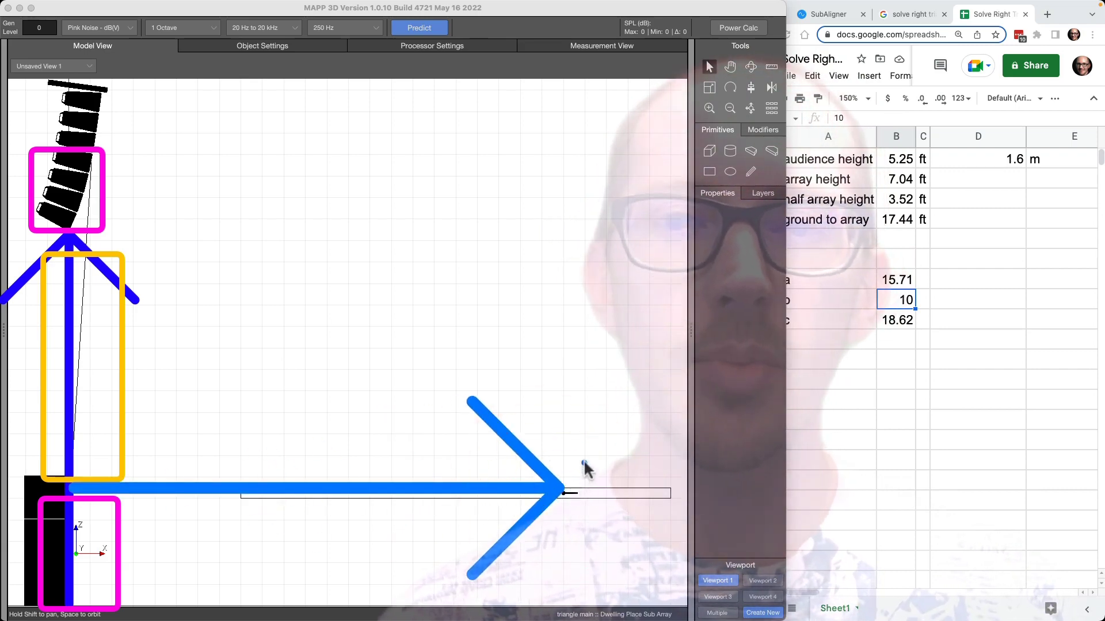
{"action": "left_click_drag", "start_coordinate": [567, 432], "coordinate": [651, 569]}
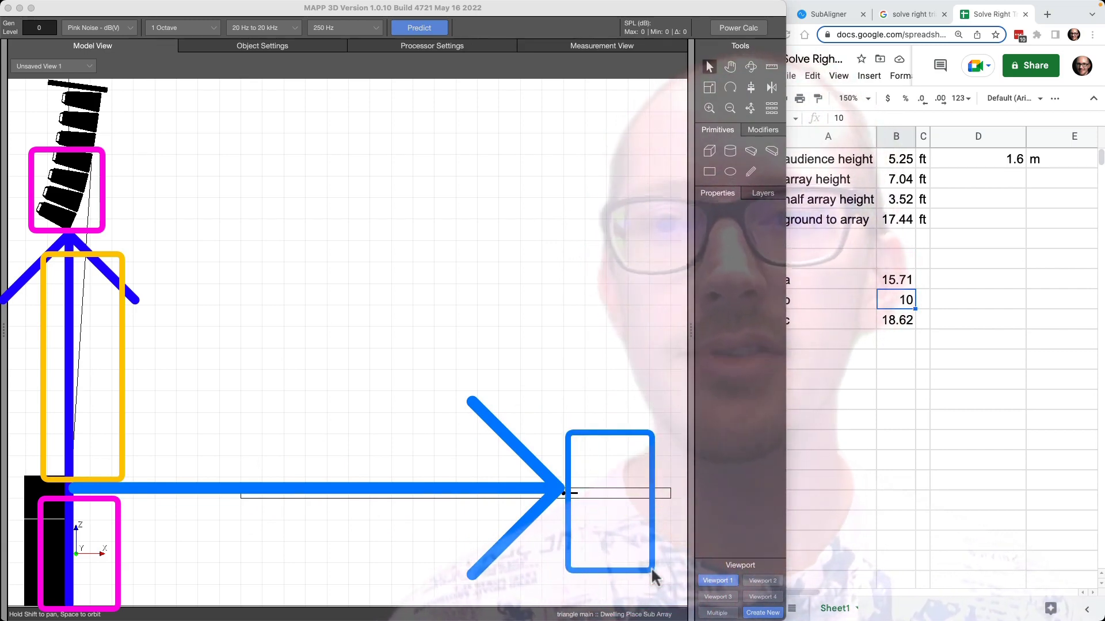
{"action": "left_click", "coordinate": [579, 455]}
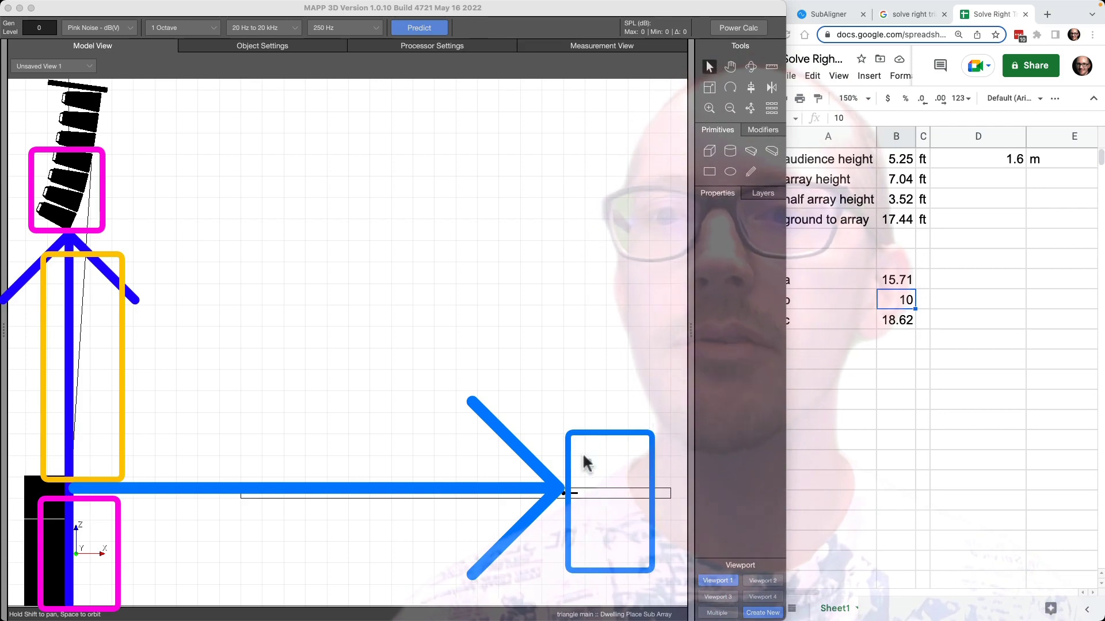
{"action": "key", "text": "Escape"}
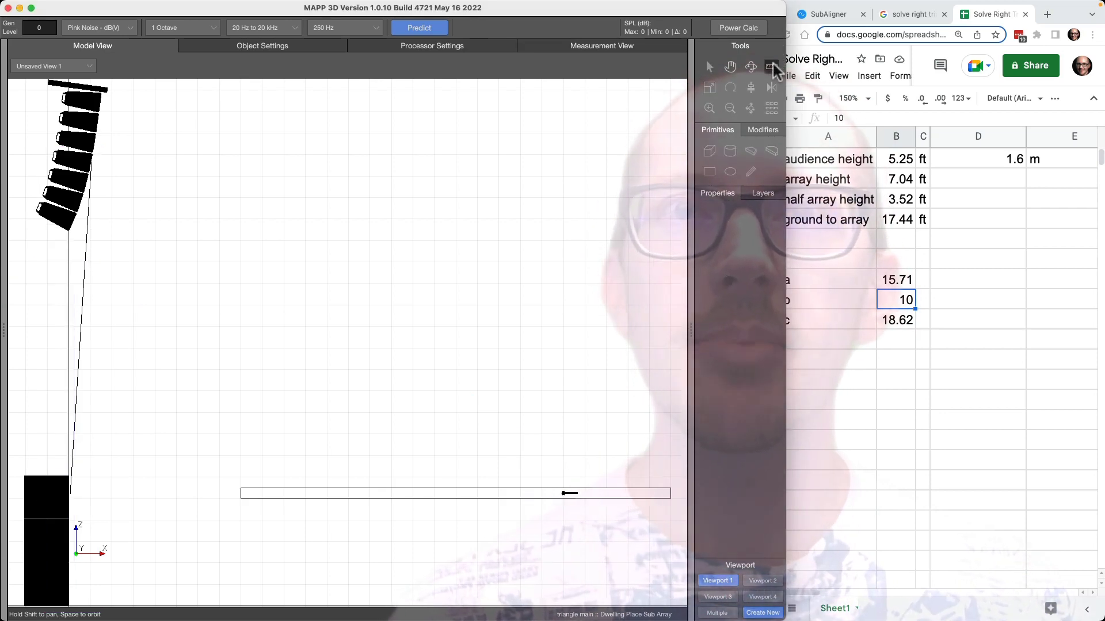
Measure the horizontal distance from the foot of the drawn line to the microphone in the audience area
{"action": "left_click", "coordinate": [772, 67]}
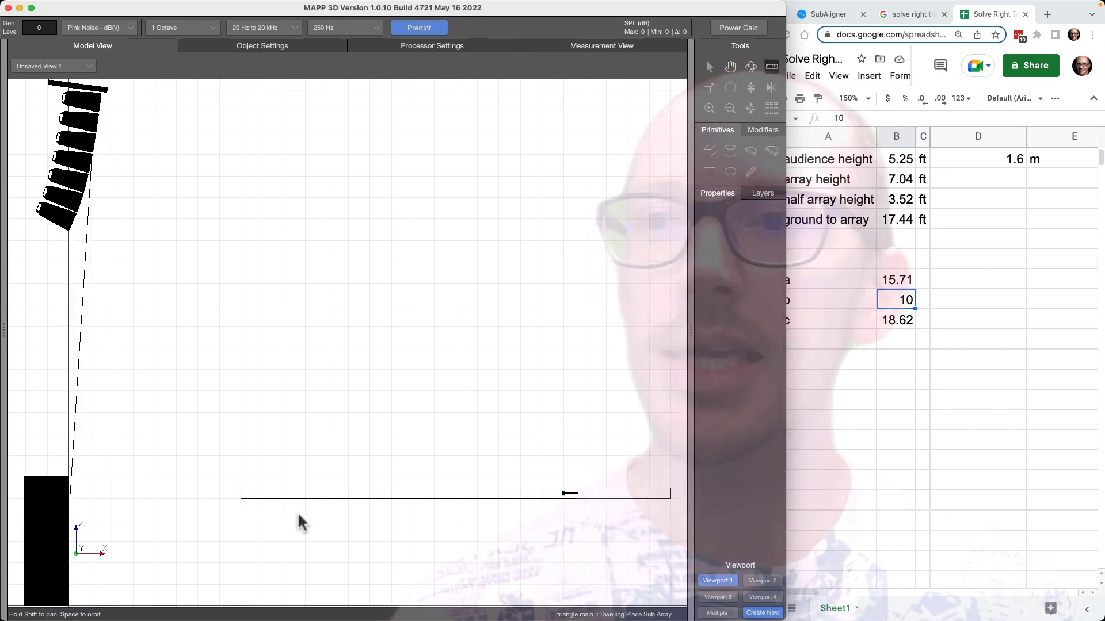
{"action": "left_click", "coordinate": [70, 494]}
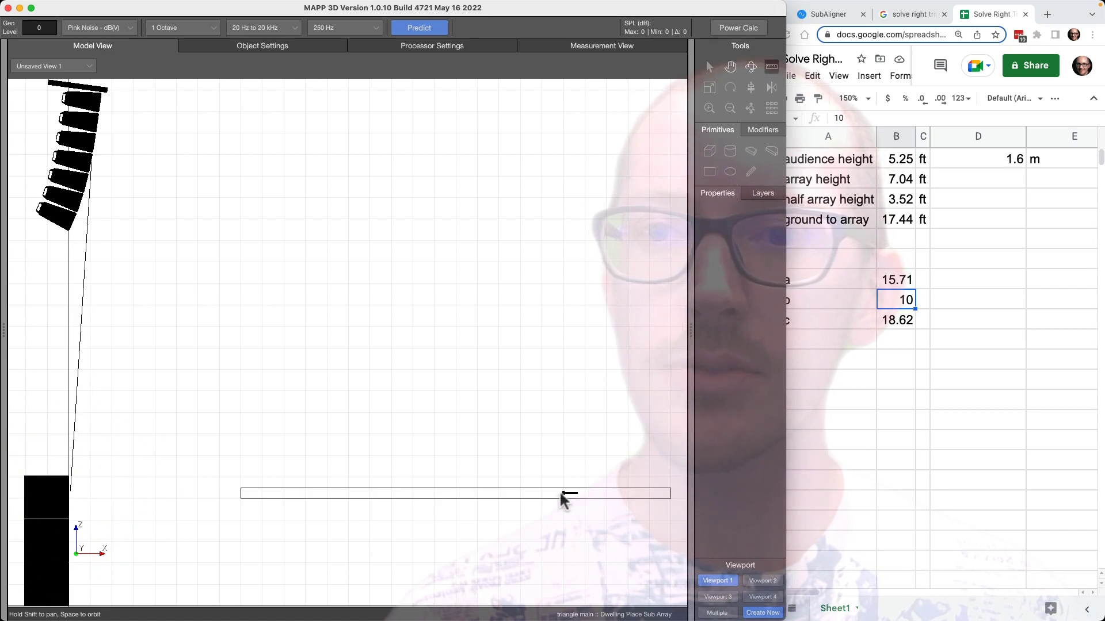
{"action": "left_click", "coordinate": [560, 490]}
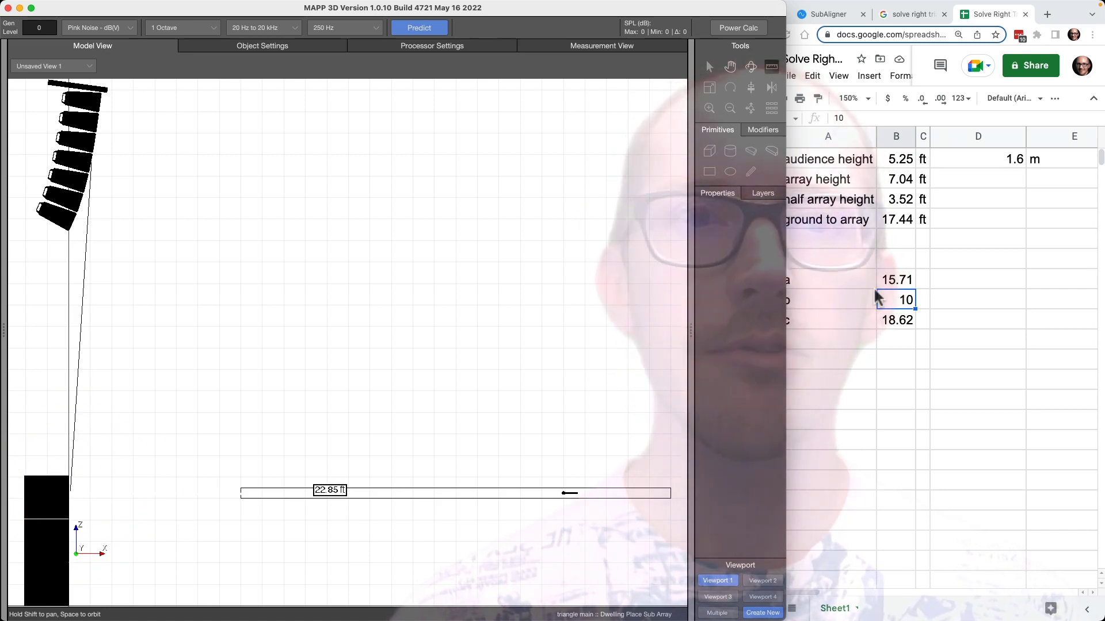
Switch to the spreadsheet and add a "distance to FOH" row in row 5 with the value 23 and unit ft
{"action": "left_click", "coordinate": [856, 240]}
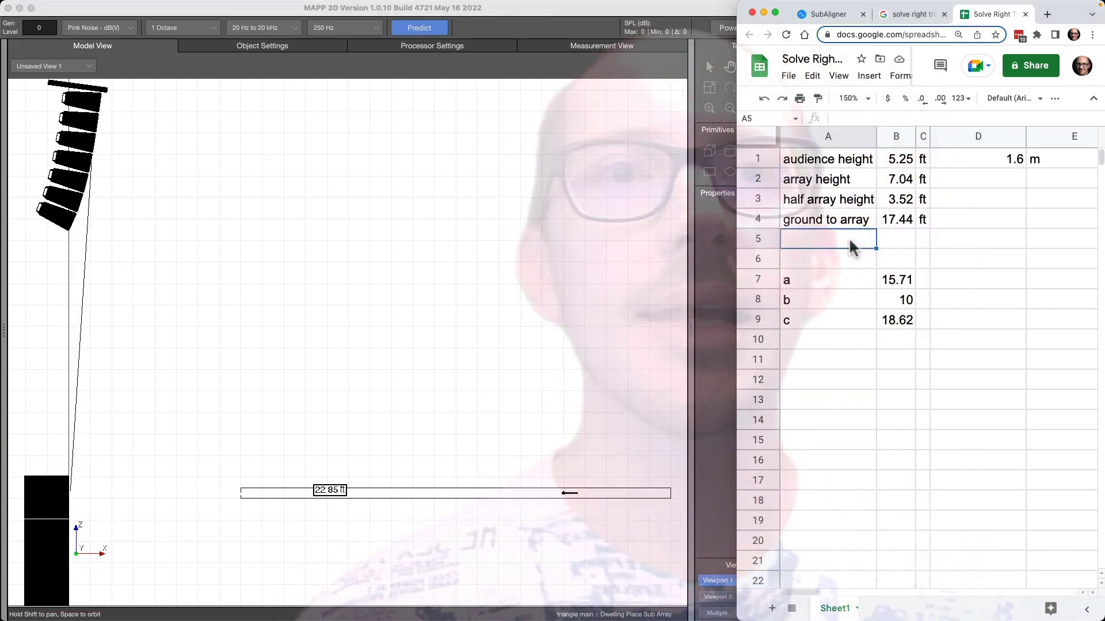
{"action": "type", "text": "distance to FOH"}
{"action": "key", "text": "Tab"}
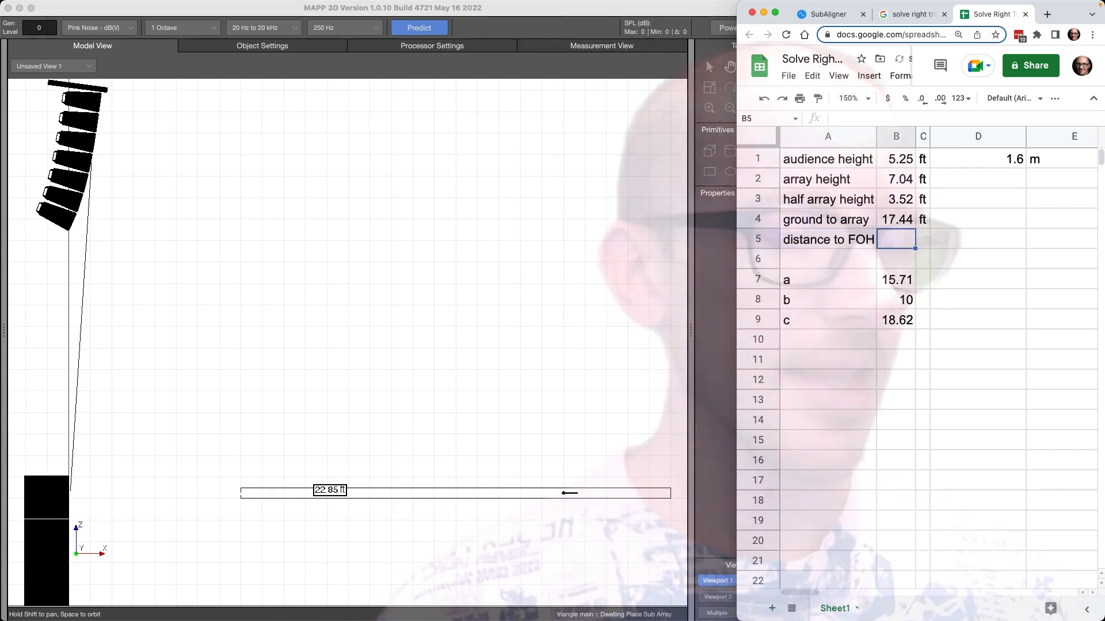
{"action": "type", "text": "23"}
{"action": "type", "text": "ft"}
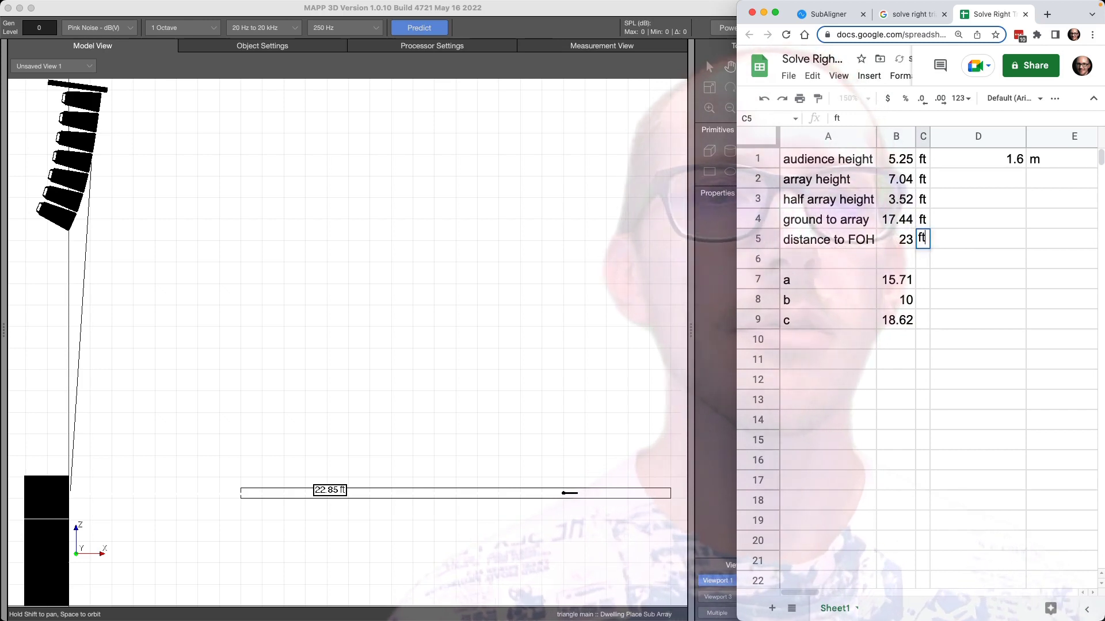
Set leg b in B8 to reference the distance to FOH in B5
{"action": "left_click", "coordinate": [867, 301]}
{"action": "type", "text": "="}
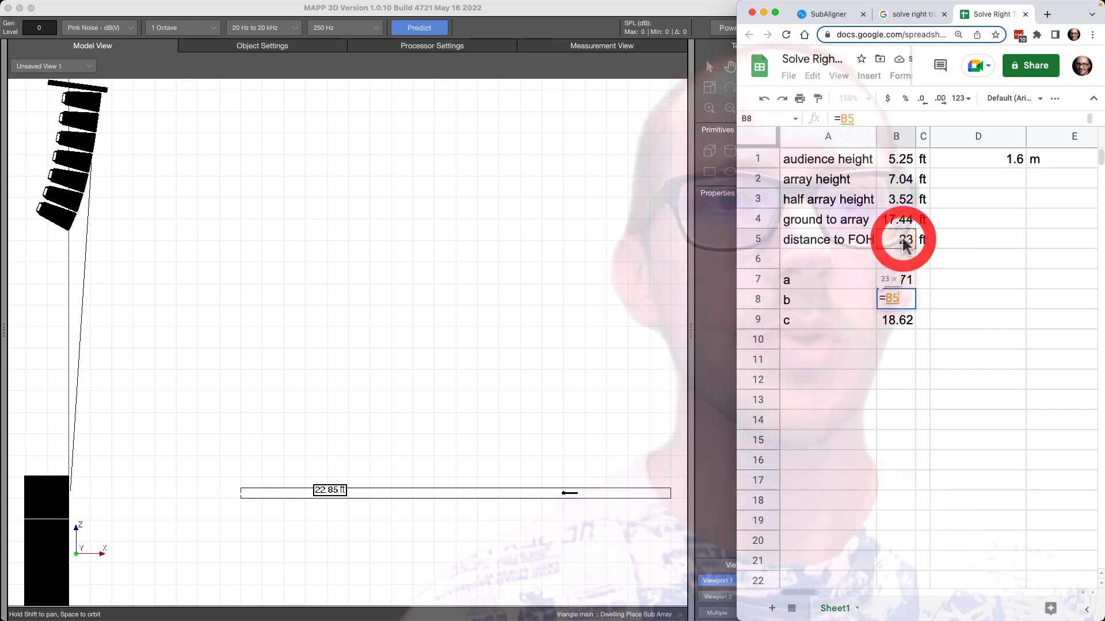
{"action": "key", "text": "Return"}
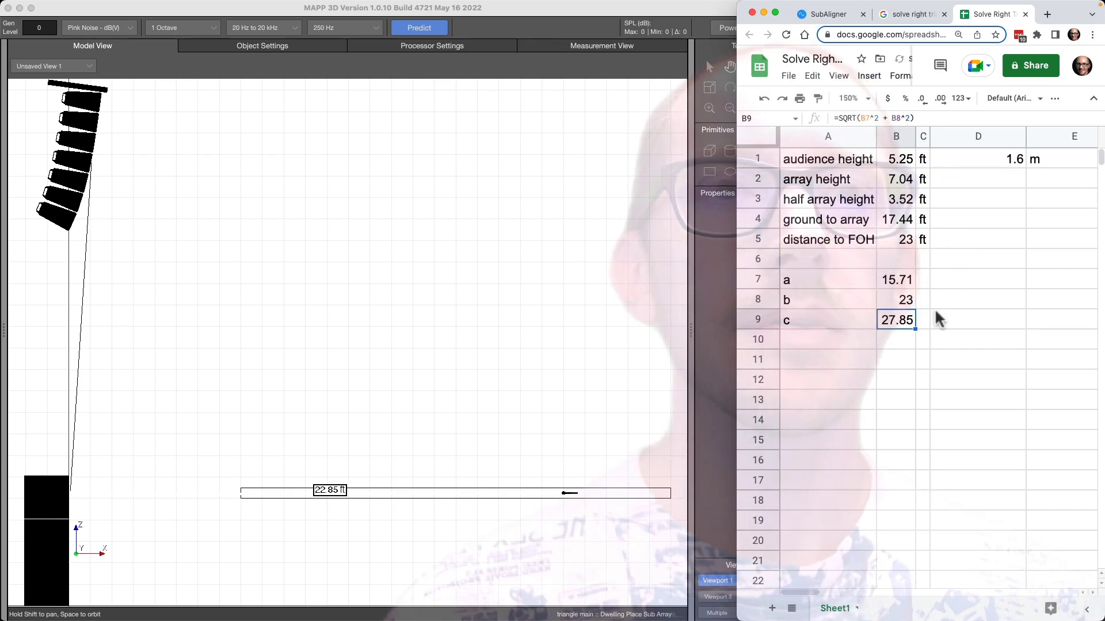
Capture Google's right triangle solution and diagram from the search results and paste the image into the spreadsheet at A12
{"action": "left_click", "coordinate": [917, 17]}
{"action": "key", "text": "super+shift+4"}
{"action": "left_click_drag", "start_coordinate": [781, 190], "coordinate": [1086, 381]}
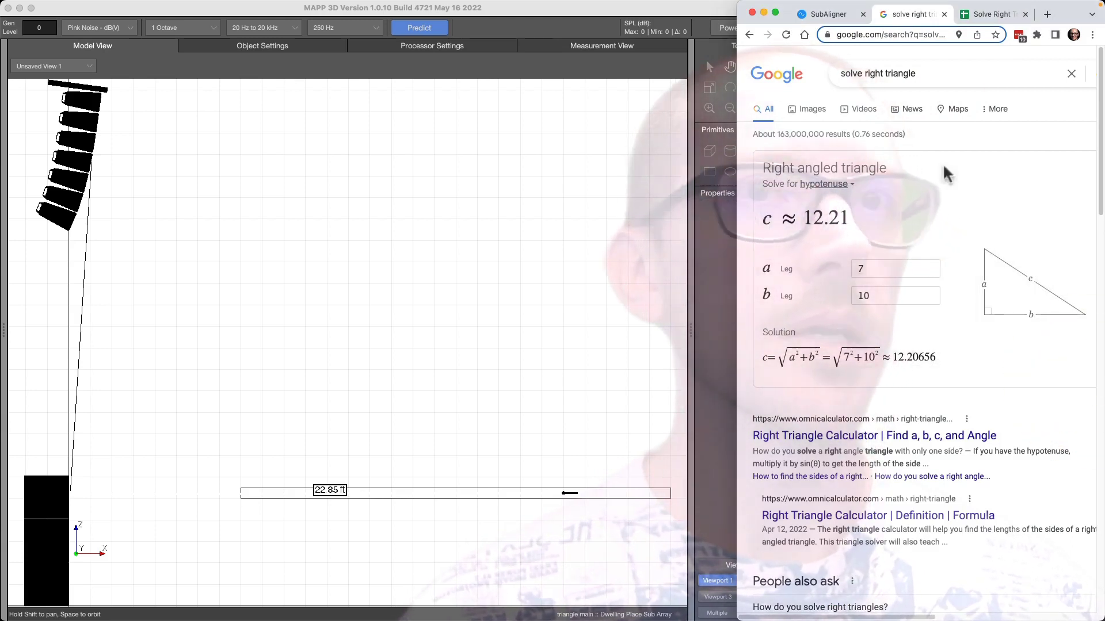
{"action": "left_click", "coordinate": [977, 16]}
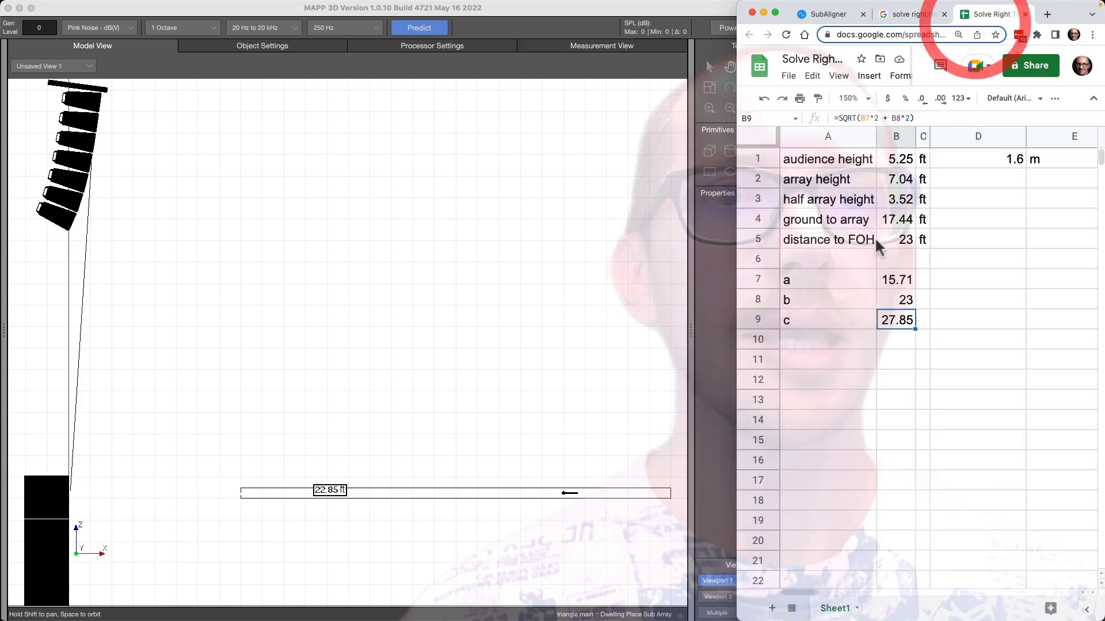
{"action": "left_click", "coordinate": [814, 374]}
{"action": "key", "text": "super+v"}
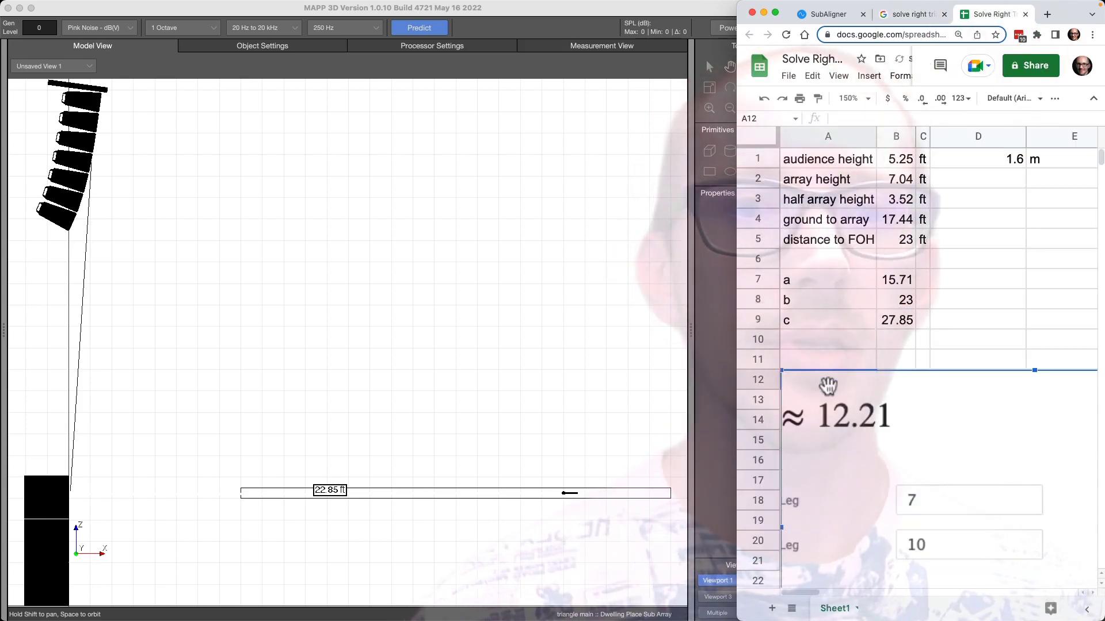
Shrink the pasted triangle image so the formula and the diagram fit beneath the calculation rows
{"action": "scroll", "coordinate": [921, 464], "scroll_direction": "down", "scroll_amount": 5}
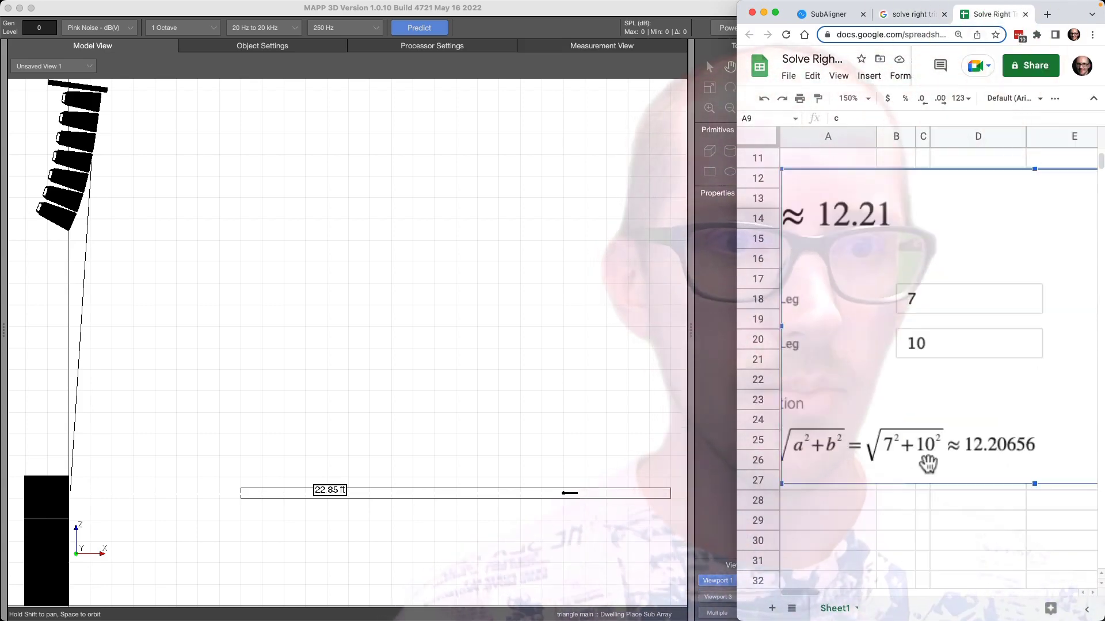
{"action": "scroll", "coordinate": [780, 487], "scroll_direction": "up", "scroll_amount": 5}
{"action": "left_click_drag", "start_coordinate": [781, 487], "coordinate": [875, 407]}
Copy the web address of the "solve right triangle" search and paste it into A11 above the image
{"action": "left_click", "coordinate": [898, 11]}
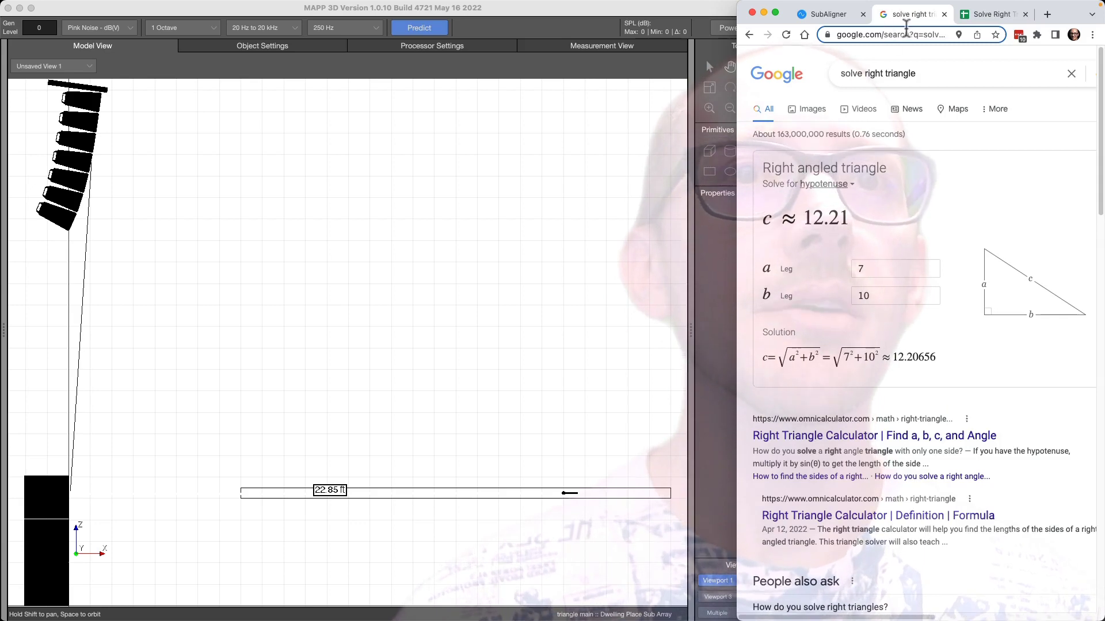
{"action": "left_click", "coordinate": [904, 34]}
{"action": "left_click", "coordinate": [994, 14]}
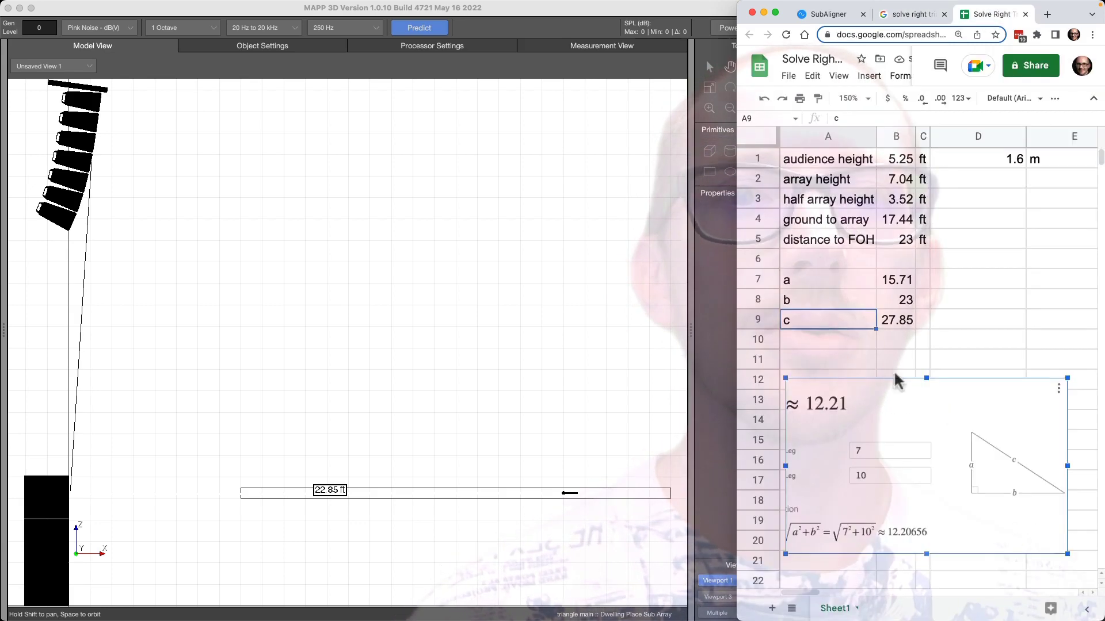
{"action": "left_click", "coordinate": [826, 359]}
{"action": "key", "text": "super+v"}
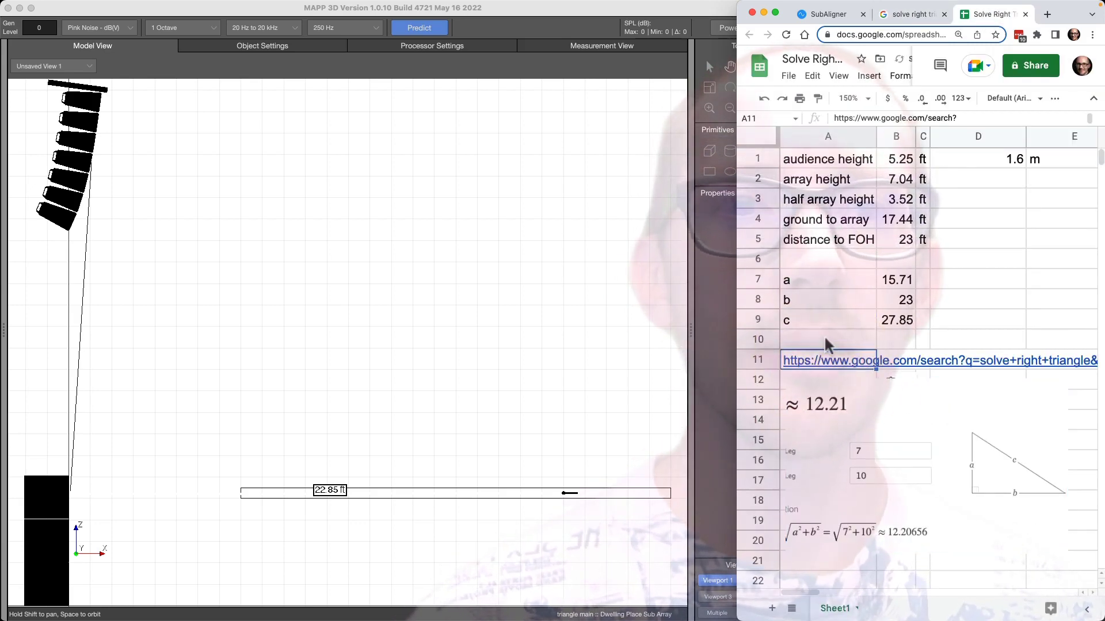
{"action": "left_click", "coordinate": [833, 315]}
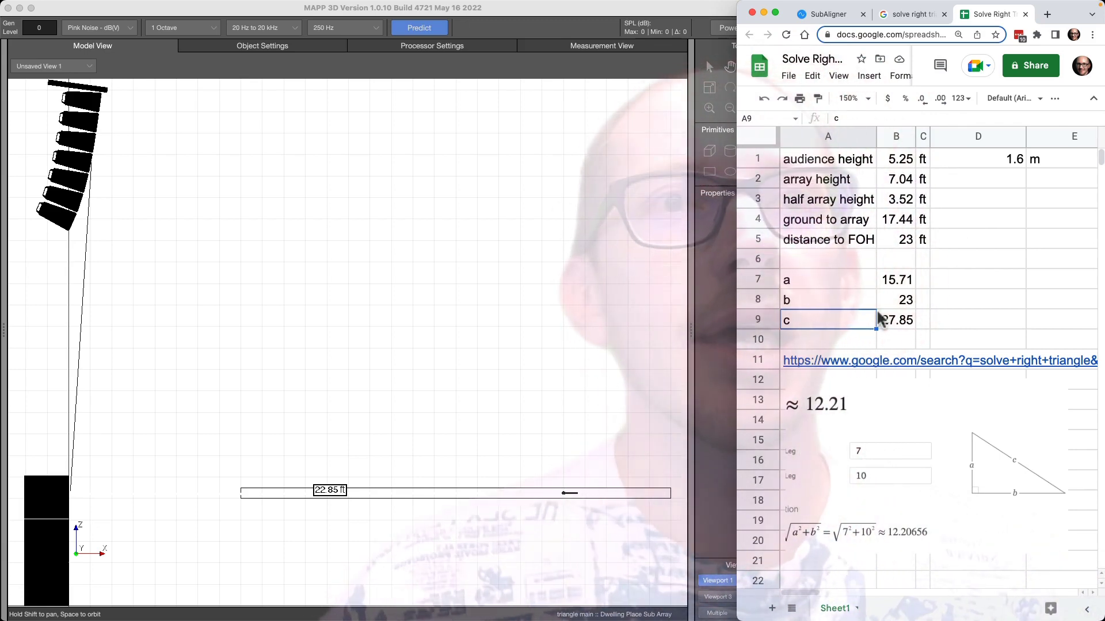
{"action": "left_click", "coordinate": [902, 180]}
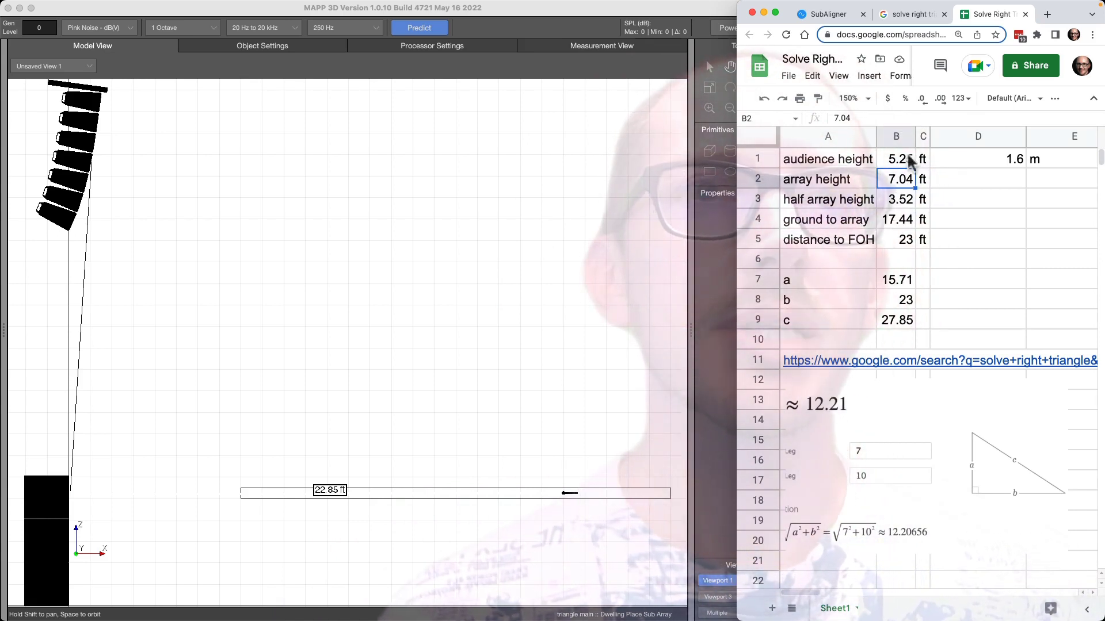
{"action": "left_click", "coordinate": [1037, 100]}
{"action": "left_click", "coordinate": [1058, 100]}
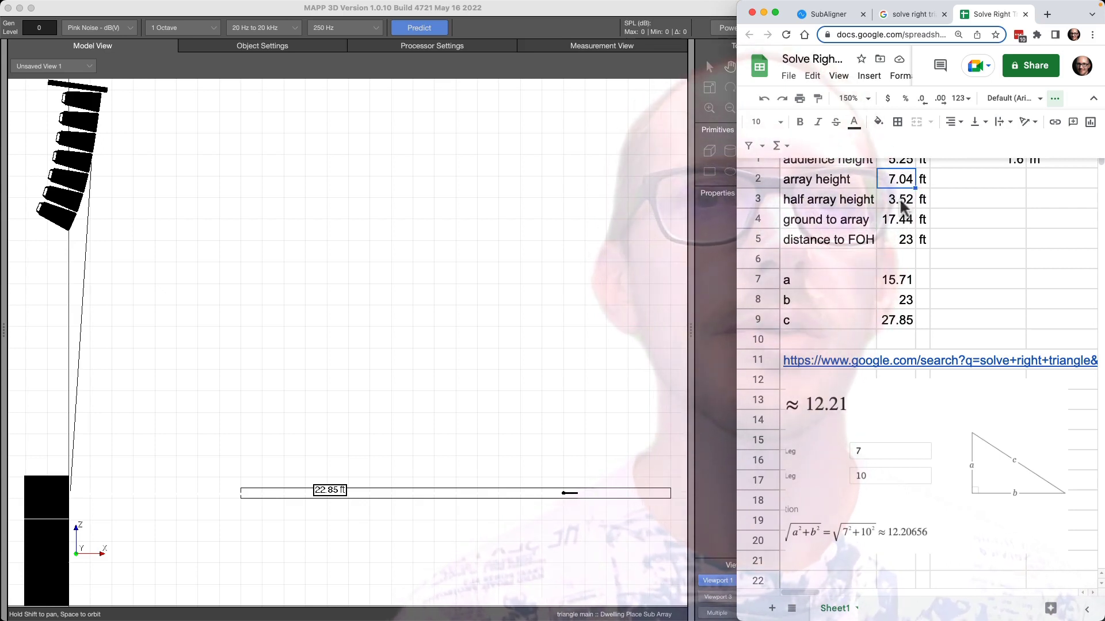
{"action": "left_click", "coordinate": [901, 223]}
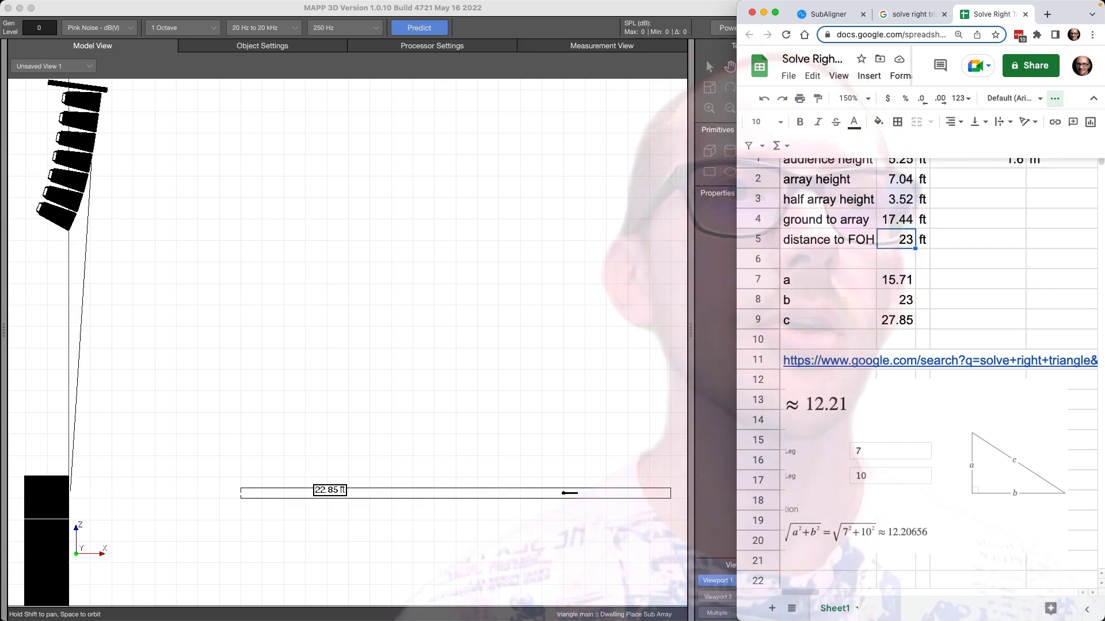
{"action": "left_click", "coordinate": [1056, 102]}
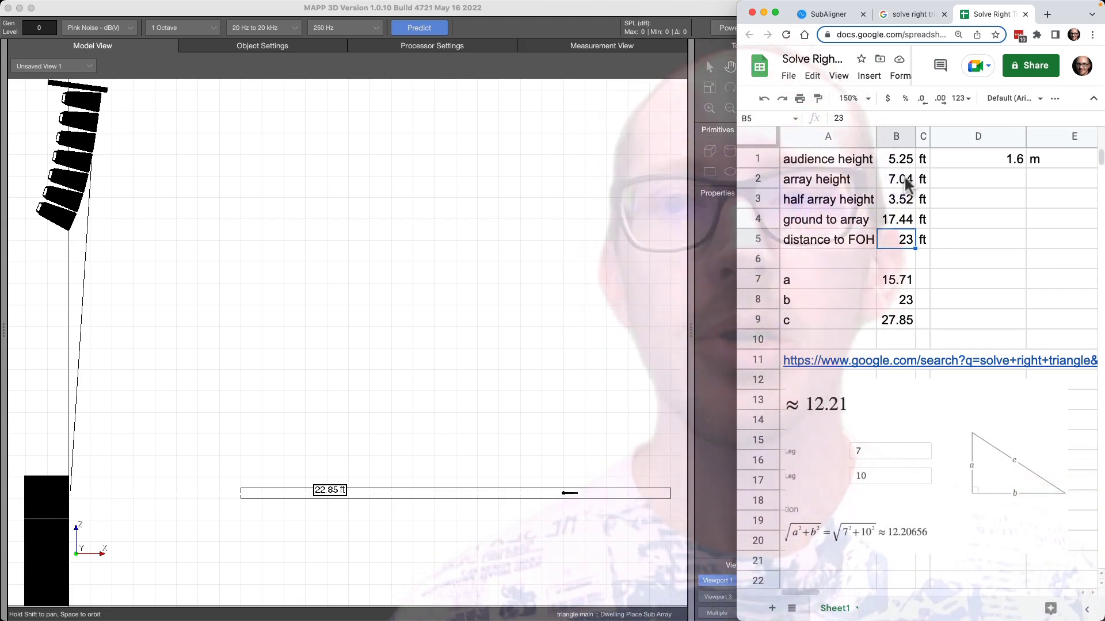
Open SubAligner's right triangle calculator for the distance from FOH and move the spreadsheet into its own window beside it
{"action": "left_click", "coordinate": [822, 12]}
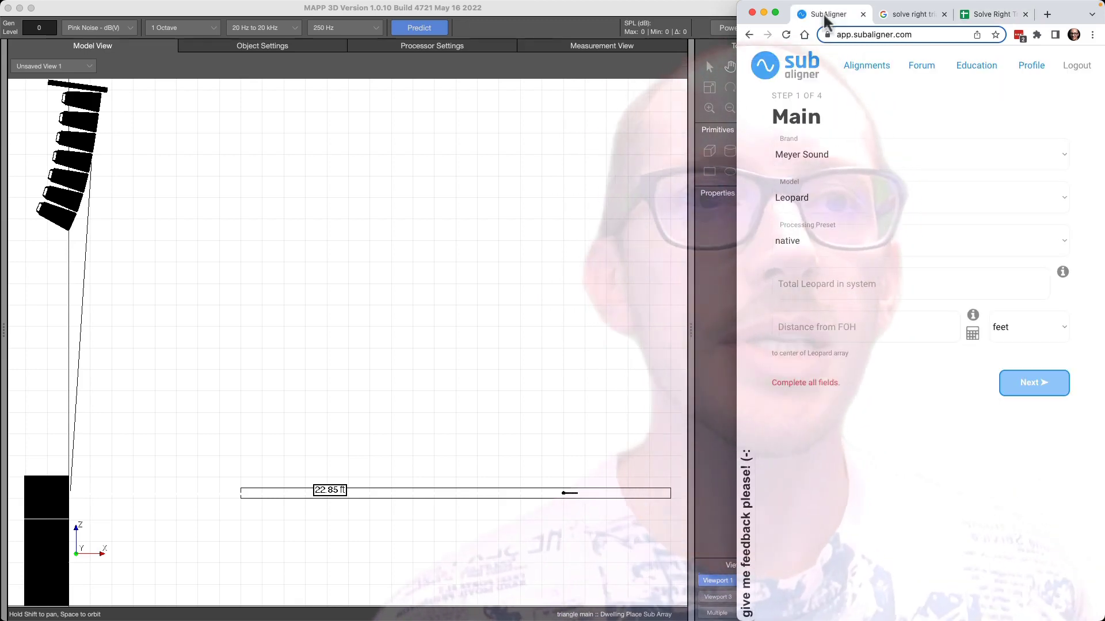
{"action": "left_click", "coordinate": [969, 339]}
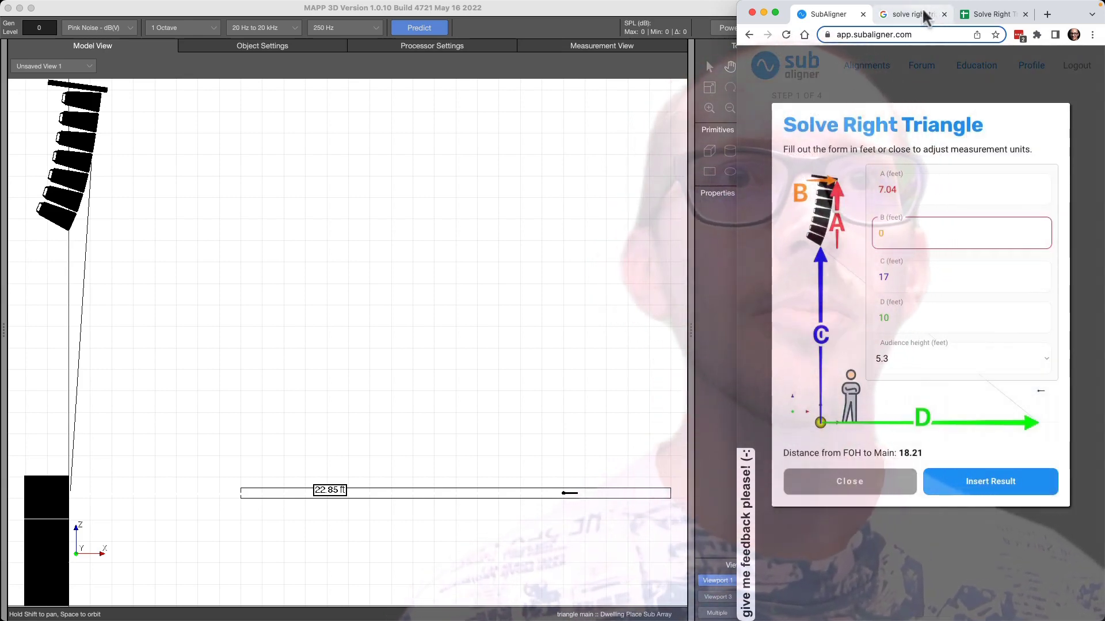
{"action": "left_click", "coordinate": [985, 19]}
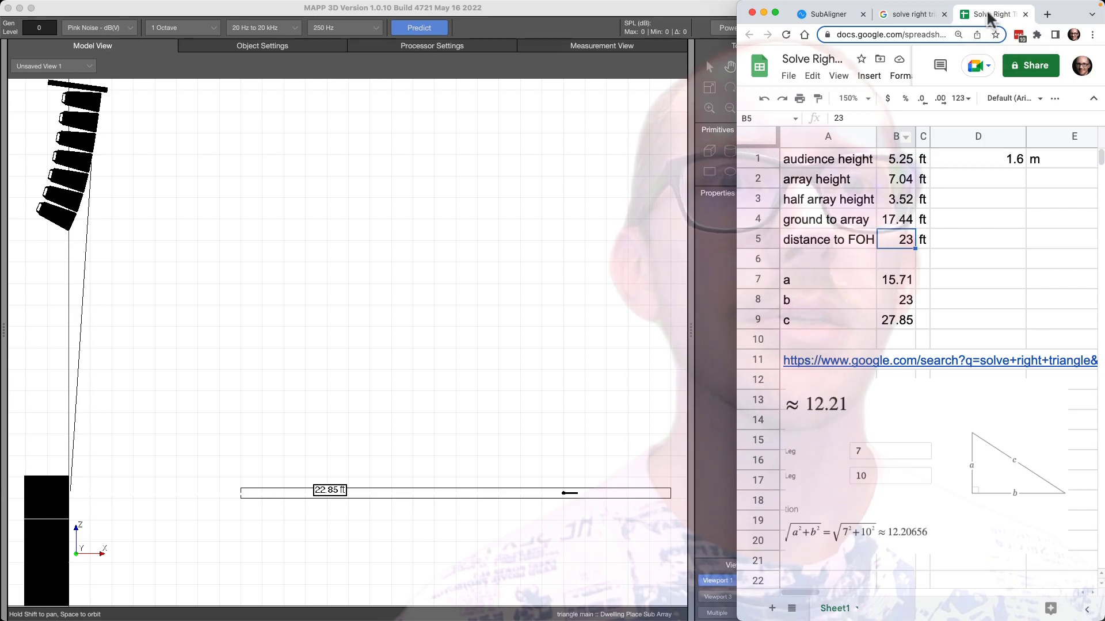
{"action": "left_click_drag", "start_coordinate": [988, 19], "coordinate": [507, 75]}
{"action": "left_click", "coordinate": [828, 14]}
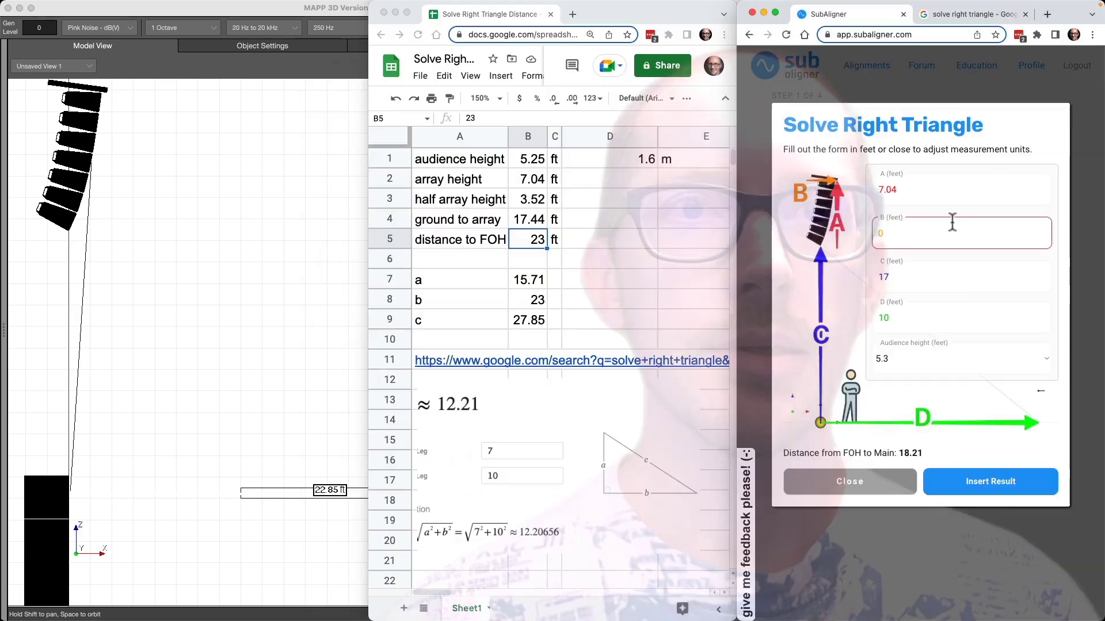
In the SubAligner triangle calculator, set C to the spreadsheet's ground to array value of 17.44 and D to 23 feet
{"action": "left_click", "coordinate": [918, 189]}
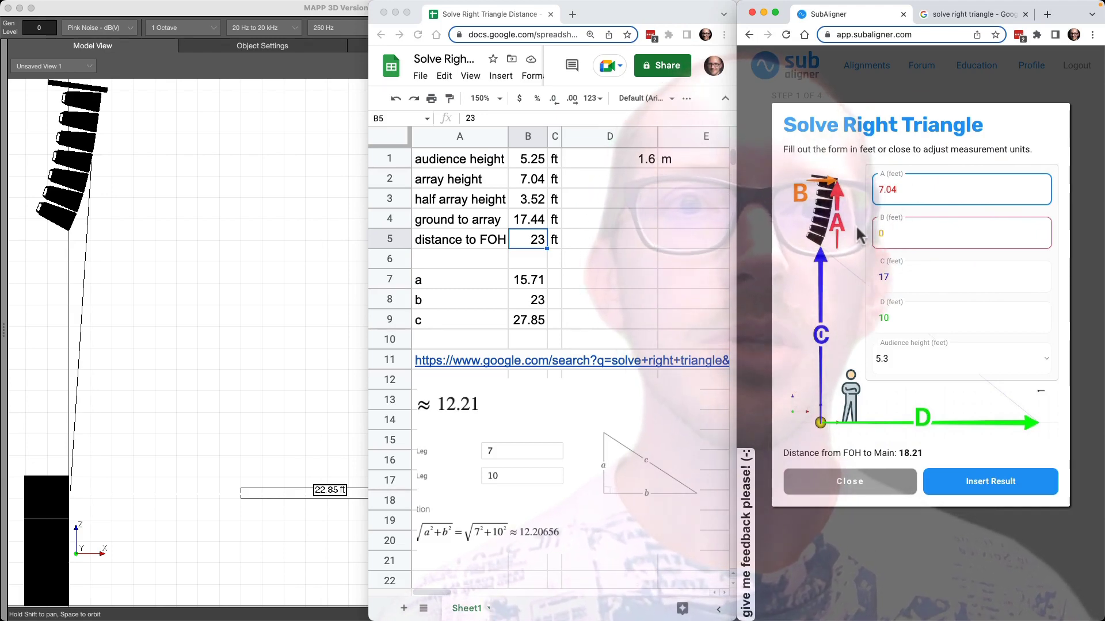
{"action": "double_click", "coordinate": [891, 277]}
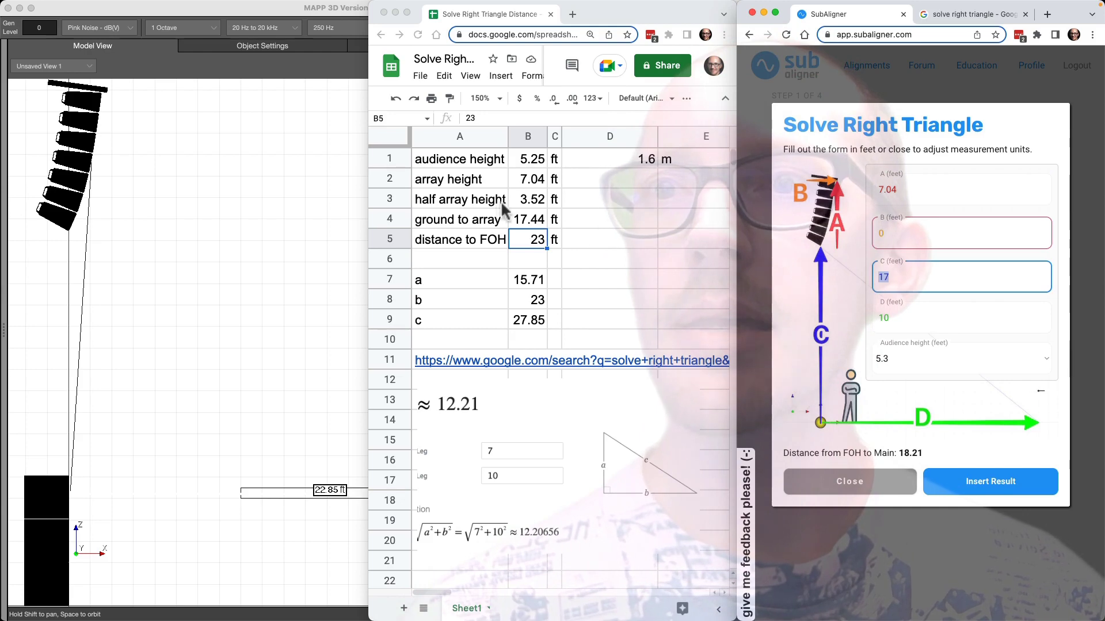
{"action": "left_click", "coordinate": [543, 220]}
{"action": "key", "text": "cmd+c"}
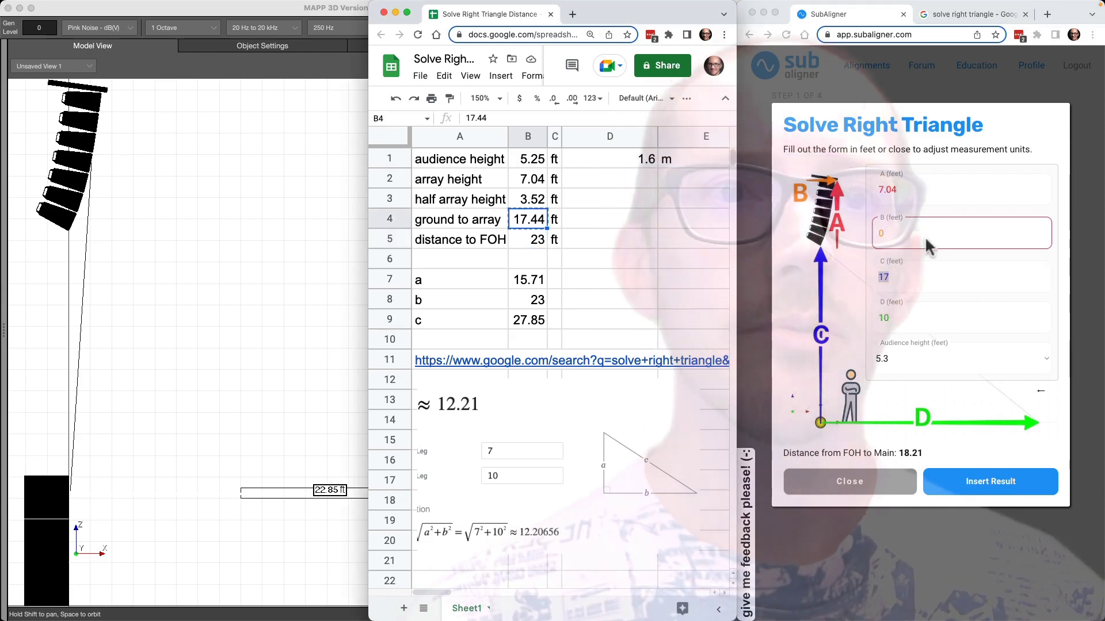
{"action": "left_click", "coordinate": [914, 283]}
{"action": "key", "text": "cmd+v"}
{"action": "left_click", "coordinate": [902, 319]}
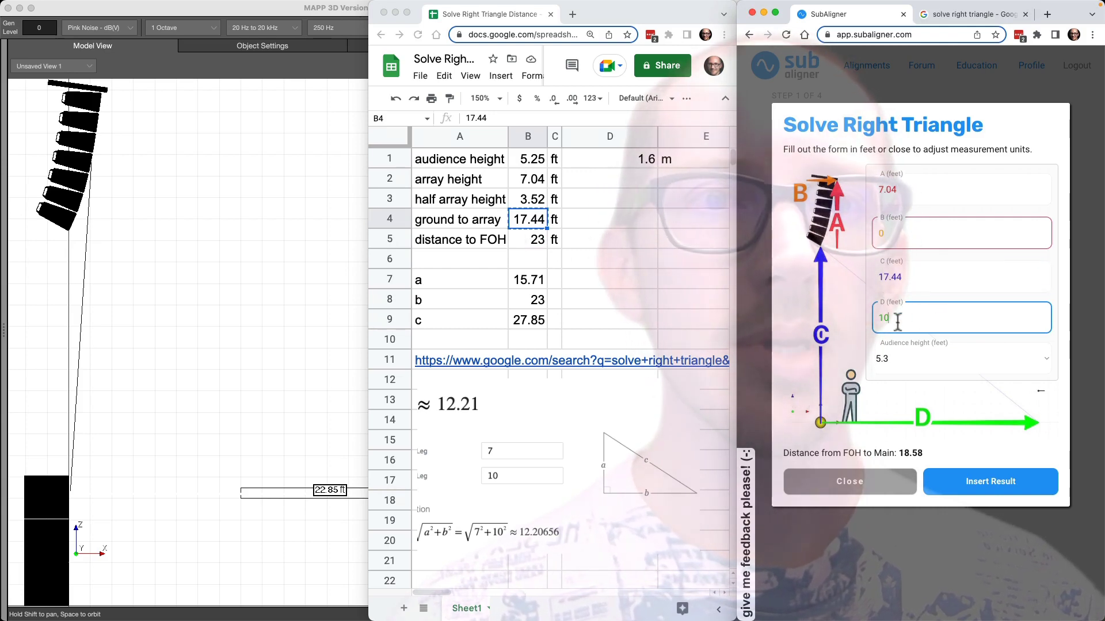
{"action": "double_click", "coordinate": [897, 321]}
{"action": "type", "text": "23"}
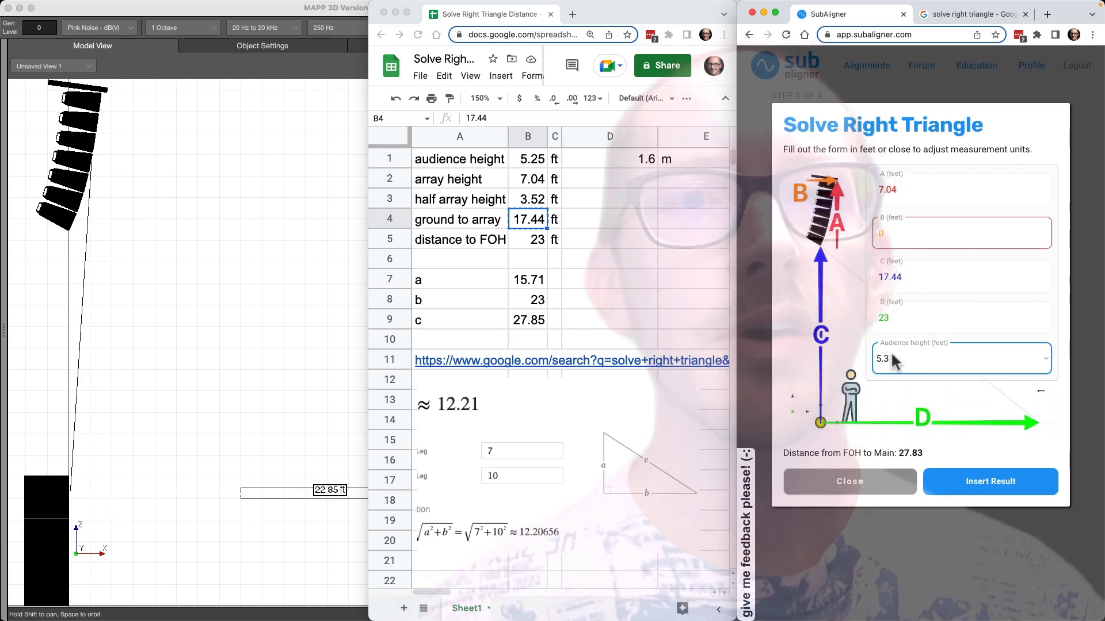
Compare the calculator's distance from FOH to main and its audience height with the spreadsheet's values and leg a formula
{"action": "double_click", "coordinate": [912, 454]}
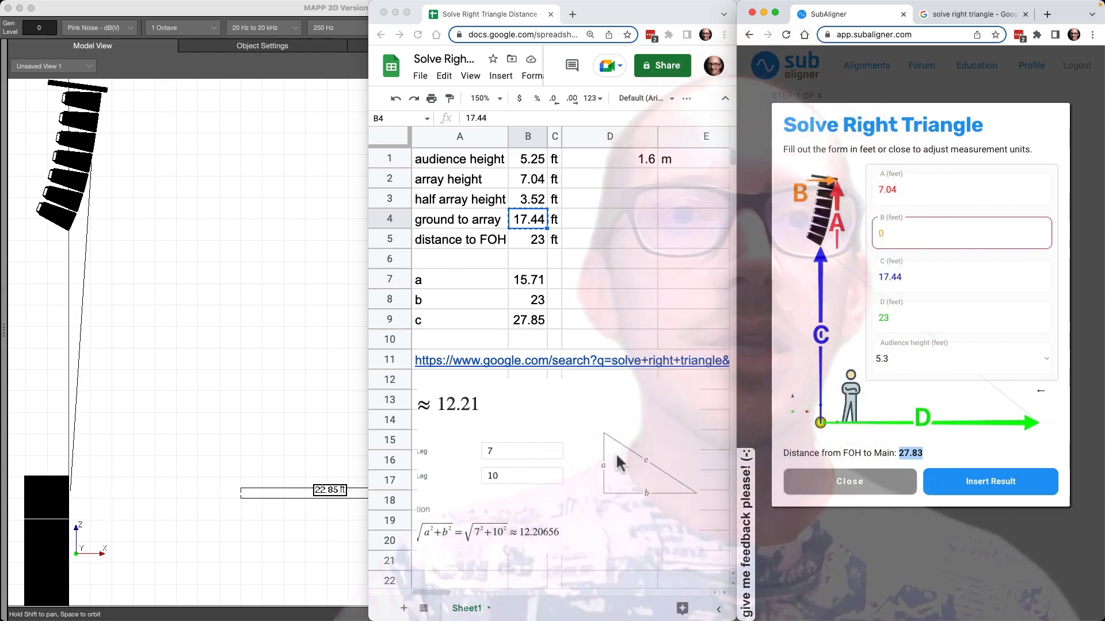
{"action": "left_click", "coordinate": [876, 176]}
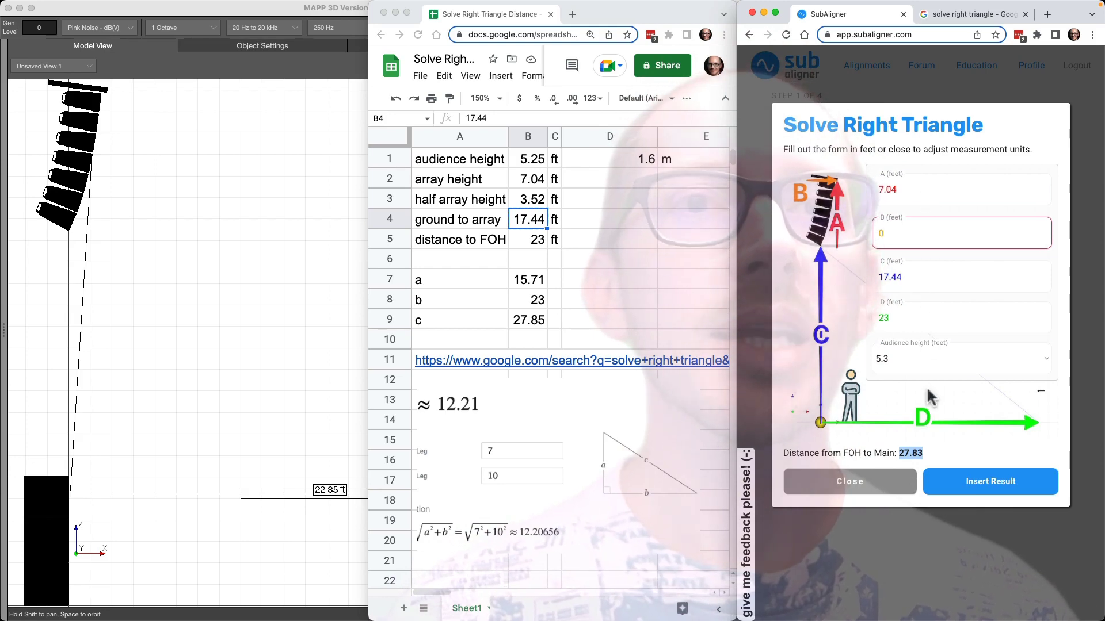
{"action": "left_click", "coordinate": [914, 358]}
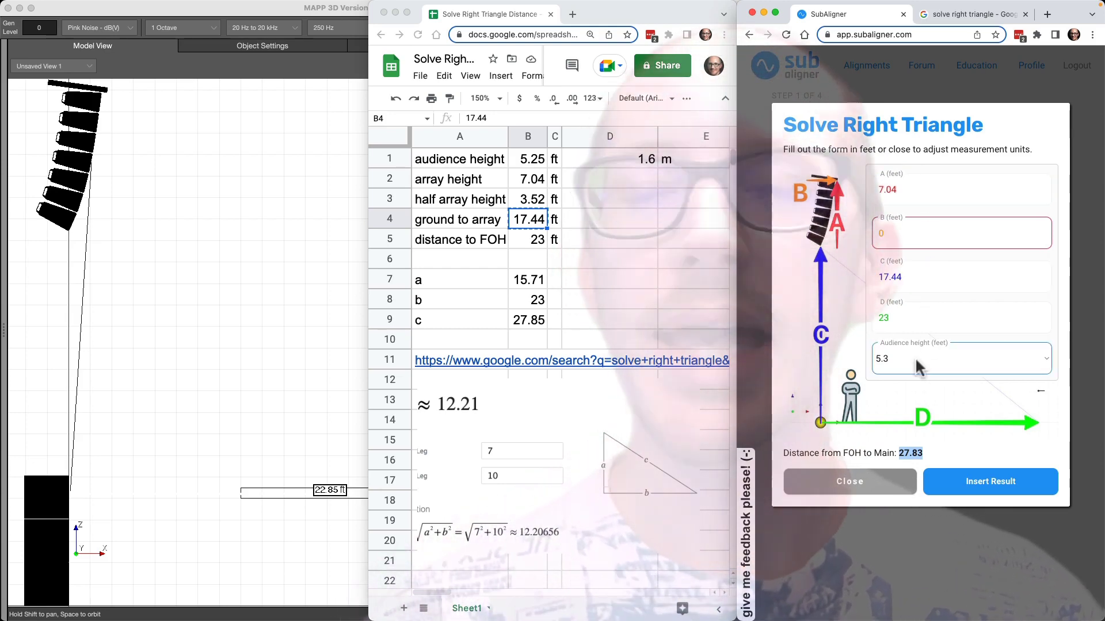
{"action": "left_click", "coordinate": [538, 223]}
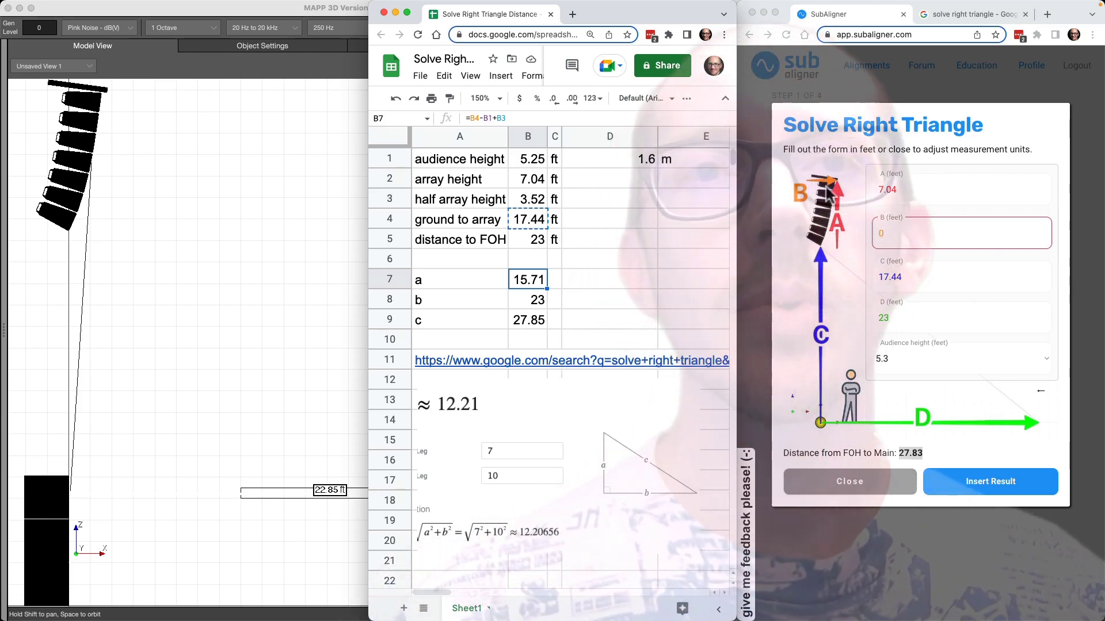
{"action": "left_click", "coordinate": [156, 337]}
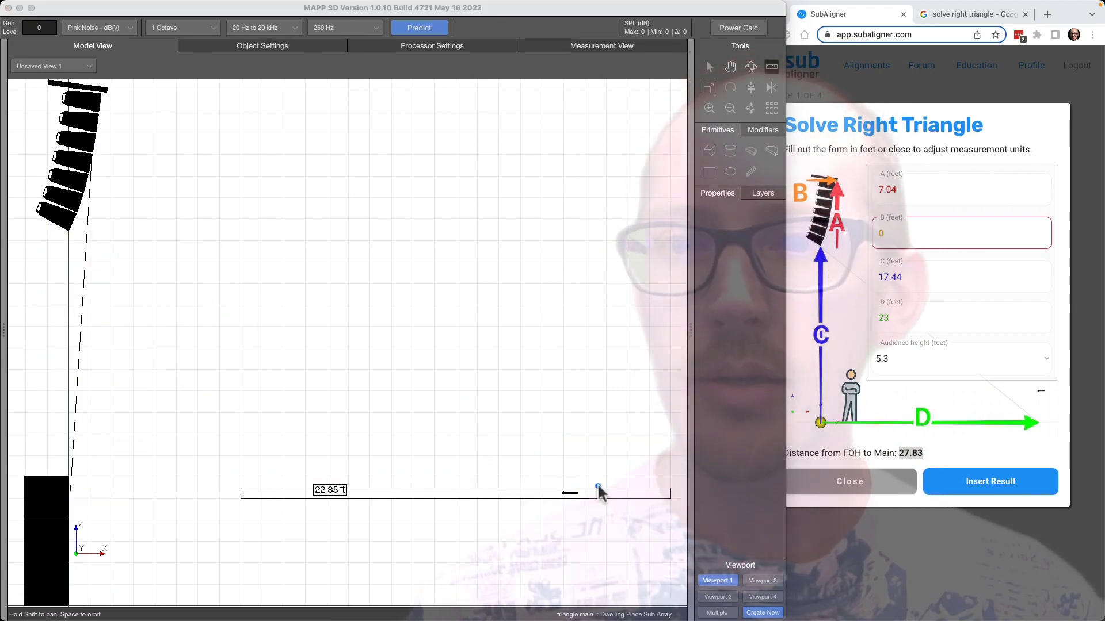
{"action": "mouse_move", "coordinate": [563, 493]}
{"action": "left_mouse_down"}
{"action": "mouse_move", "coordinate": [318, 333]}
{"action": "mouse_move", "coordinate": [123, 167]}
{"action": "mouse_move", "coordinate": [100, 170]}
{"action": "left_mouse_up"}
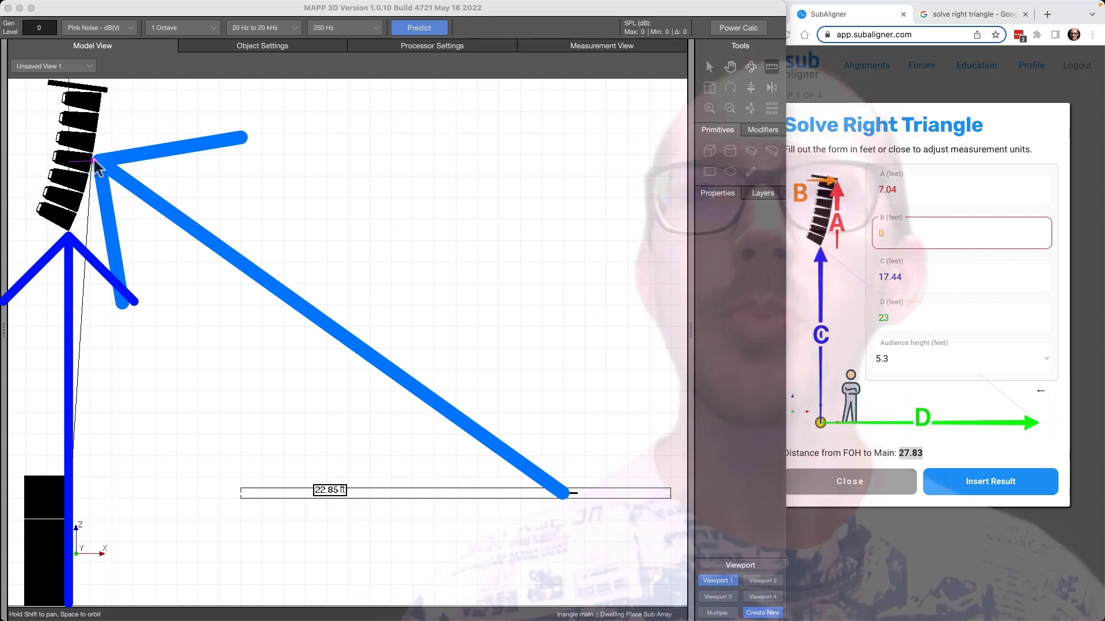
{"action": "left_click", "coordinate": [94, 157]}
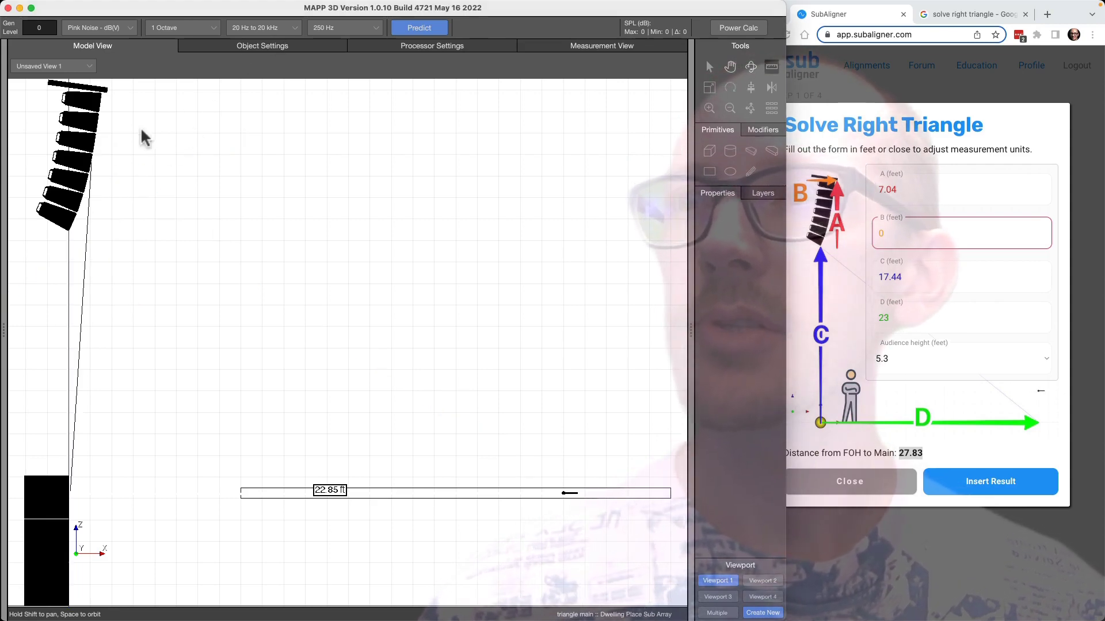
Open the flown array's object settings in MAPP 3D and enter its array depth of 3.34 feet as B in SubAligner's triangle calculator
{"action": "left_click", "coordinate": [85, 133]}
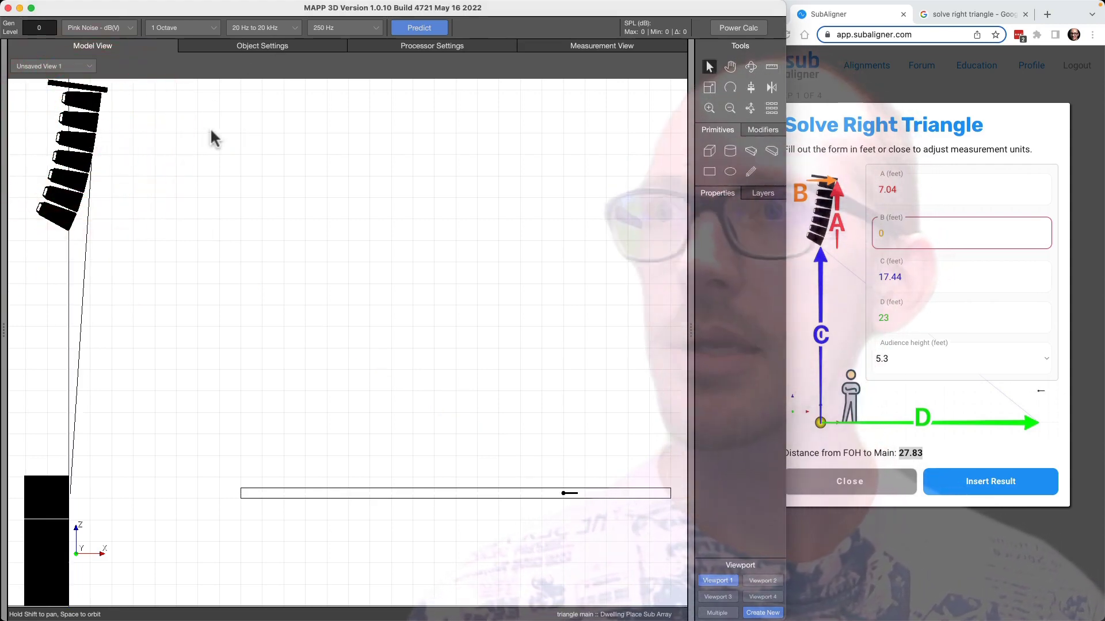
{"action": "left_click", "coordinate": [268, 47]}
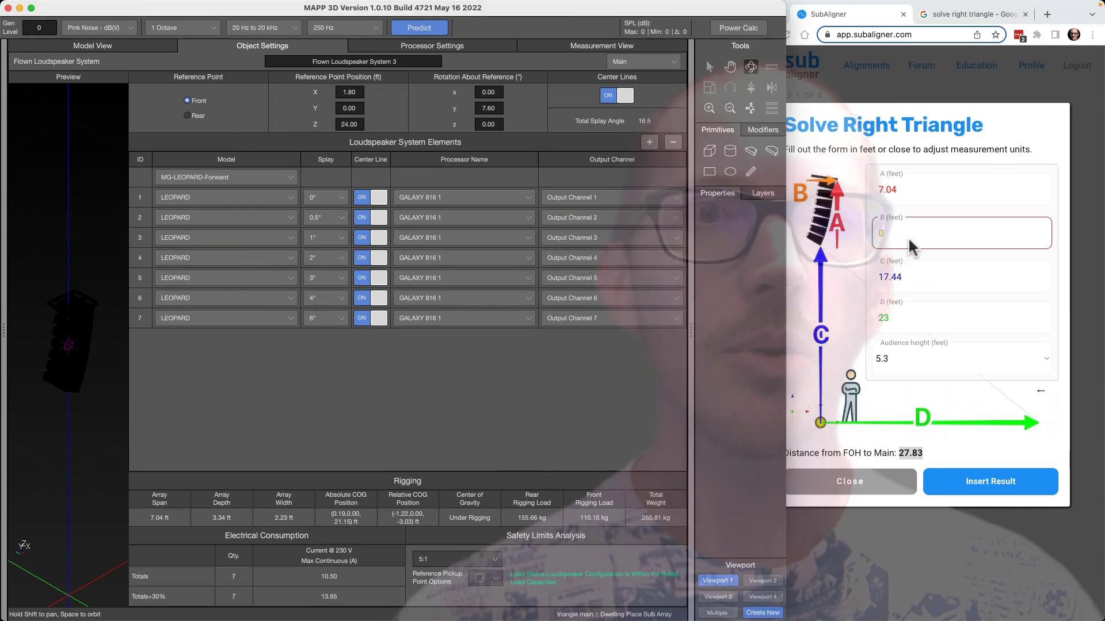
{"action": "left_click", "coordinate": [909, 239]}
{"action": "key", "text": "BackSpace"}
{"action": "type", "text": "3.34"}
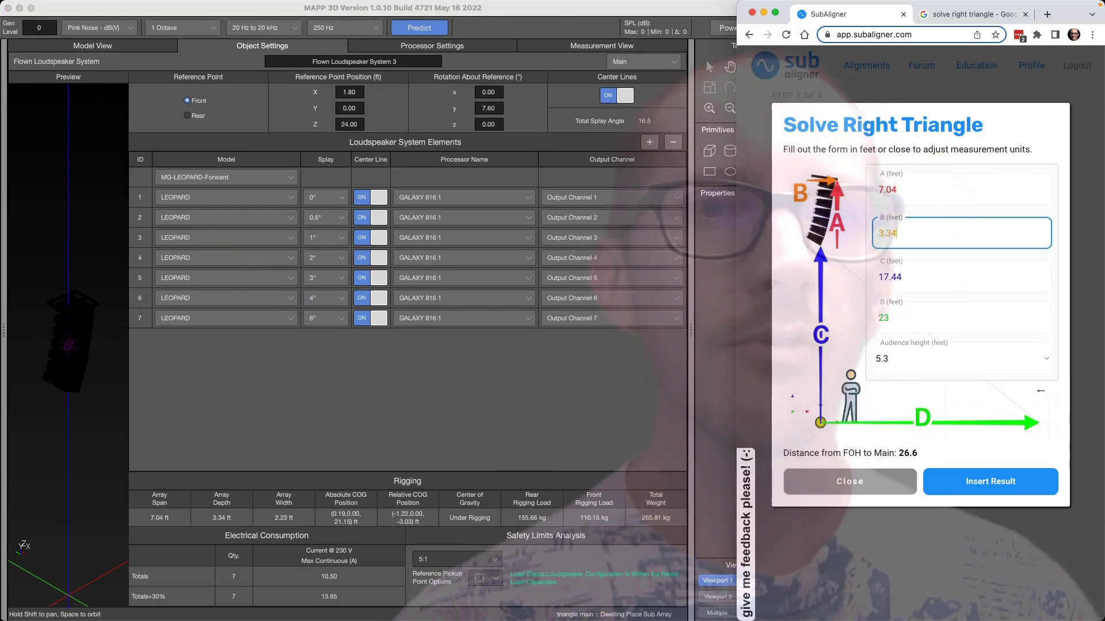
{"action": "key", "text": "Tab"}
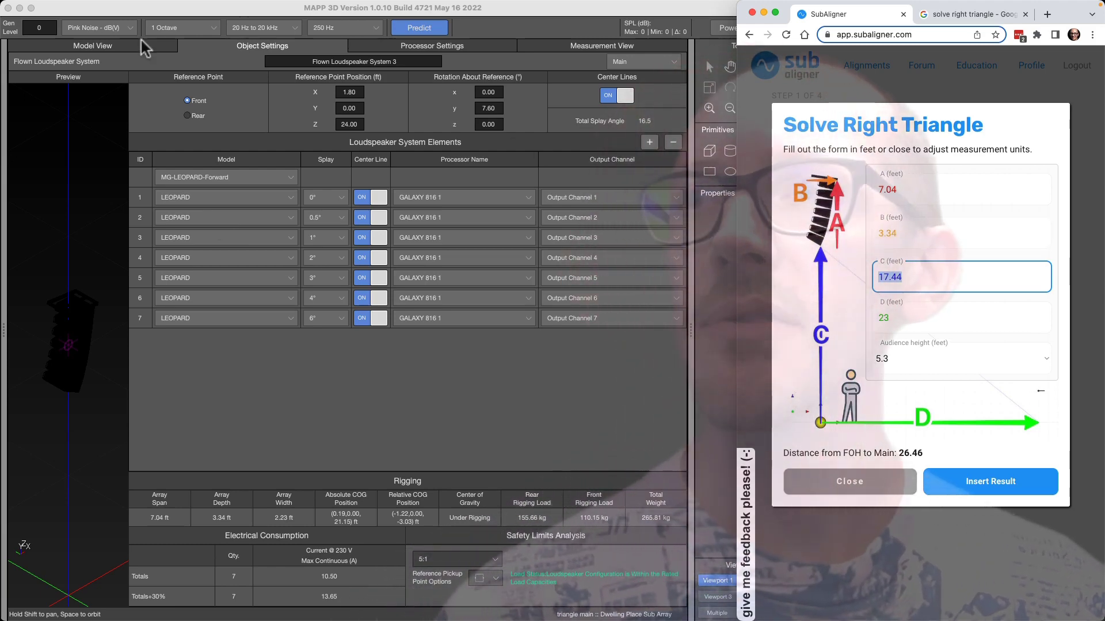
Return MAPP 3D to the model view and insert SubAligner's triangle calculator result as the main's distance
{"action": "left_click", "coordinate": [117, 45]}
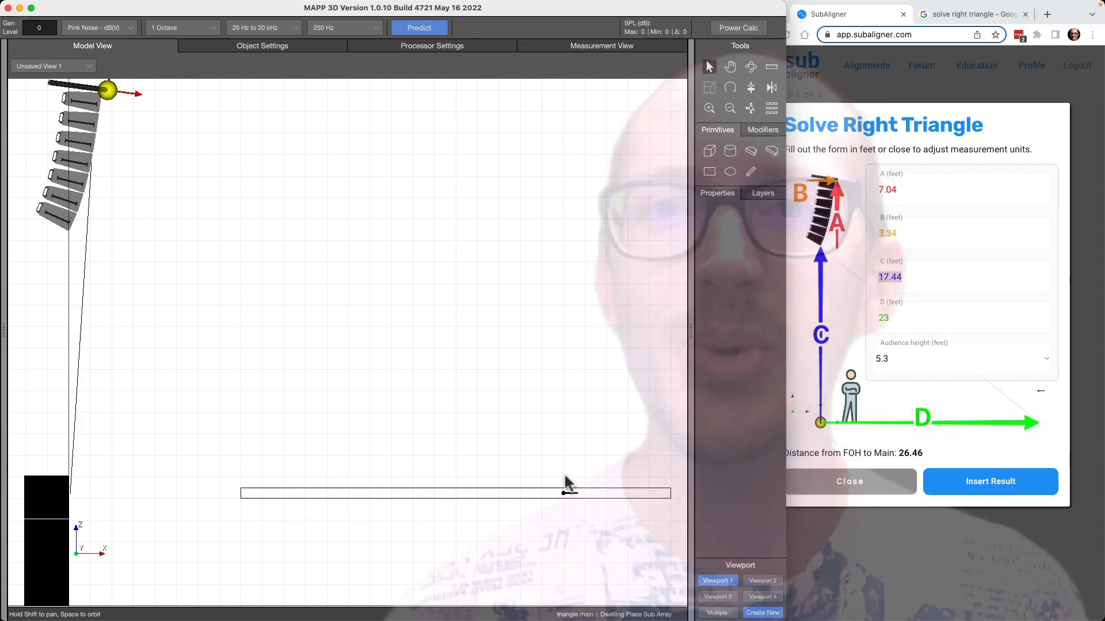
{"action": "left_click", "coordinate": [985, 392]}
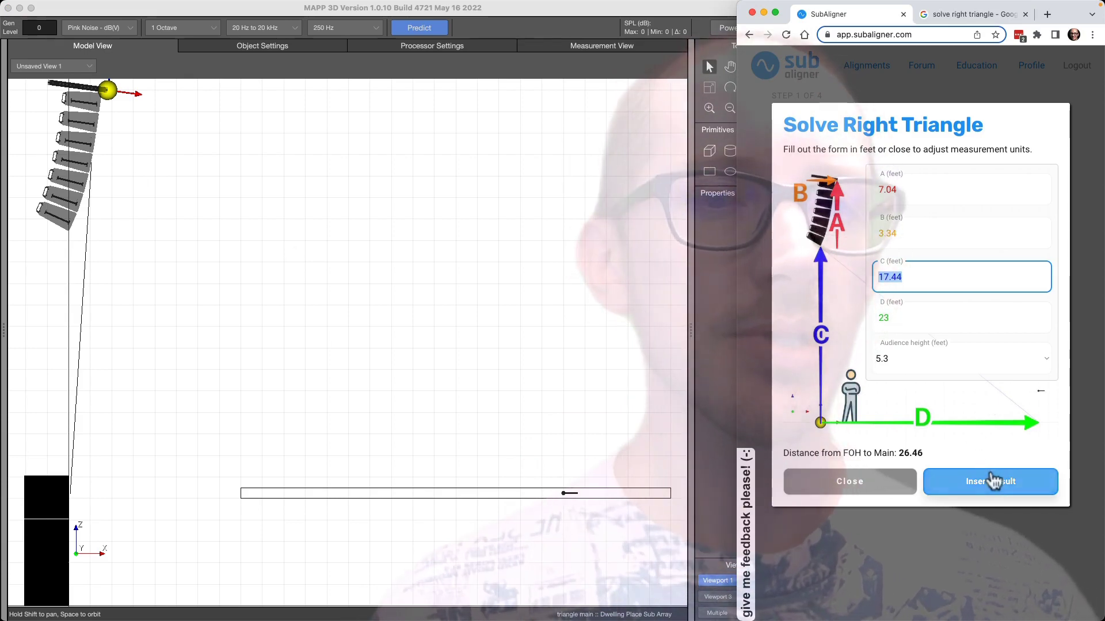
{"action": "left_click", "coordinate": [992, 485]}
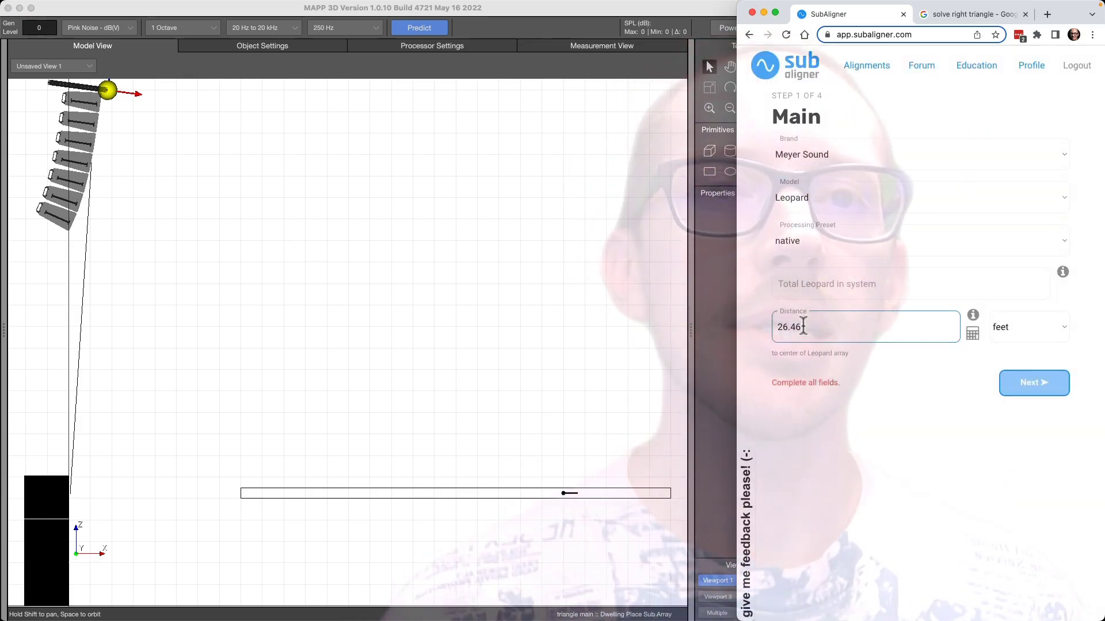
Set the total Leopard elements in the main system to 7 and continue to the sub setup
{"action": "left_click", "coordinate": [833, 279]}
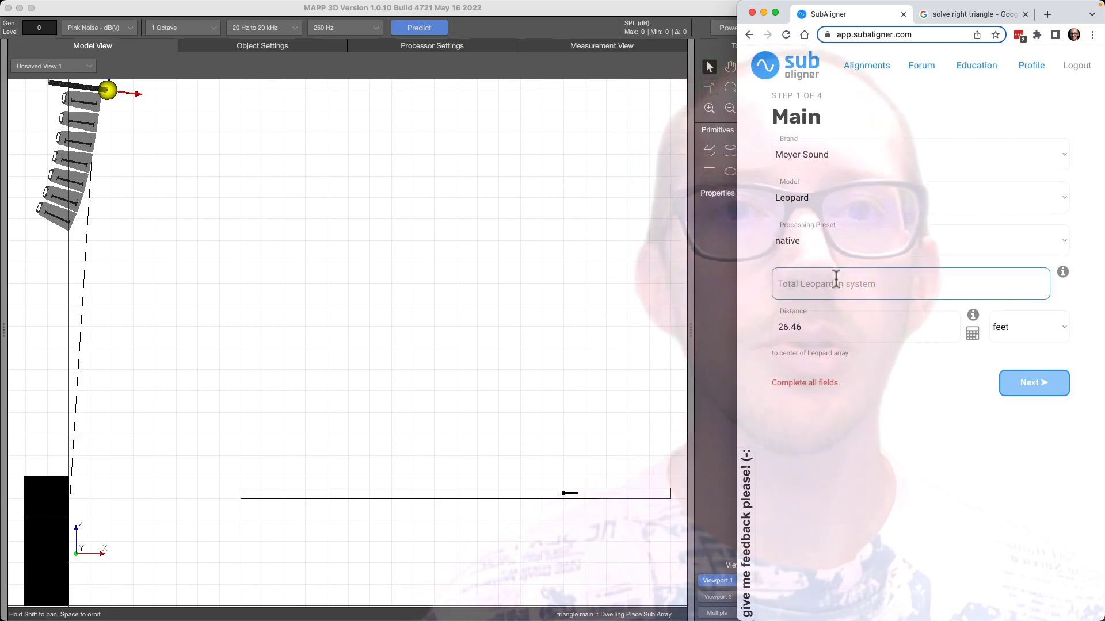
{"action": "type", "text": "7"}
{"action": "left_click", "coordinate": [1031, 396]}
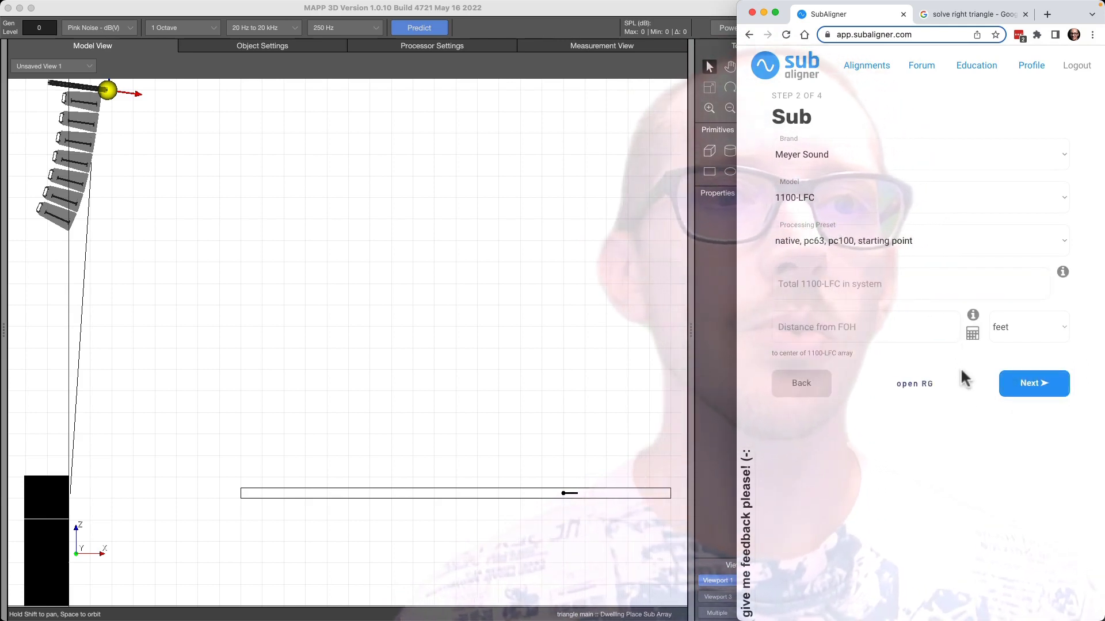
Check the sub stack in the MAPP 3D model and set SubAligner's total 1100-LFC elements to 3
{"action": "left_click", "coordinate": [861, 278]}
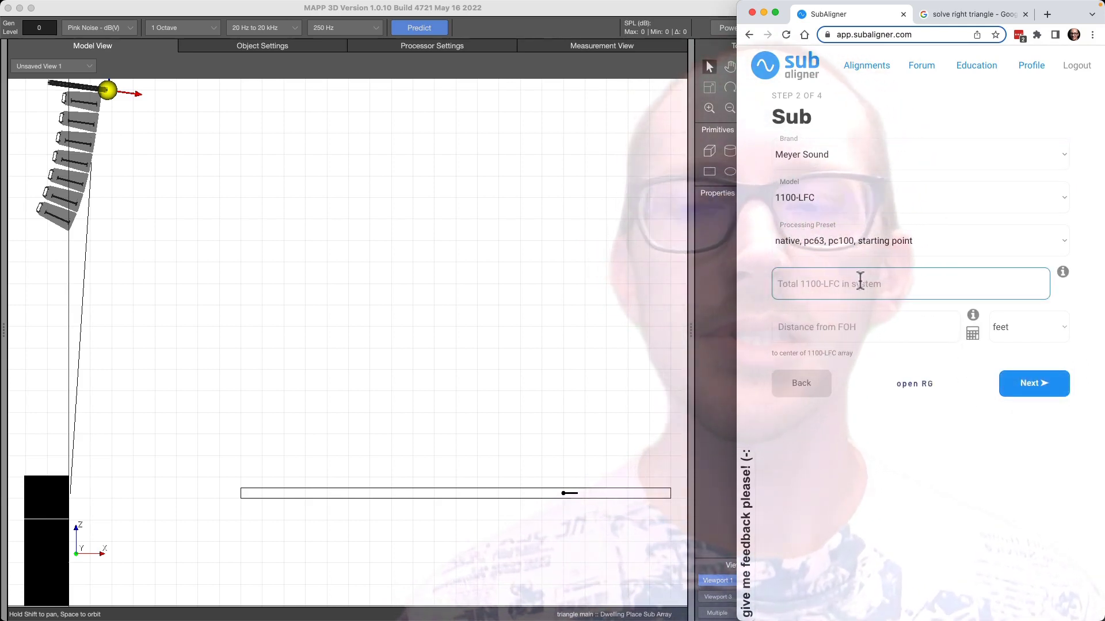
{"action": "left_click", "coordinate": [46, 508]}
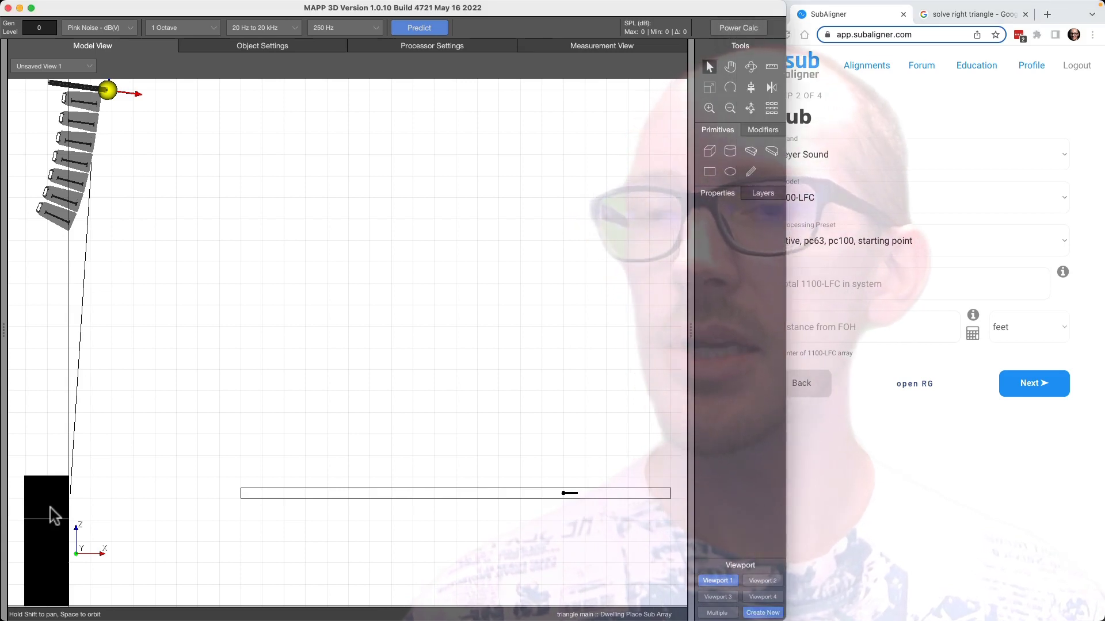
{"action": "left_click", "coordinate": [859, 275]}
{"action": "left_click", "coordinate": [832, 288]}
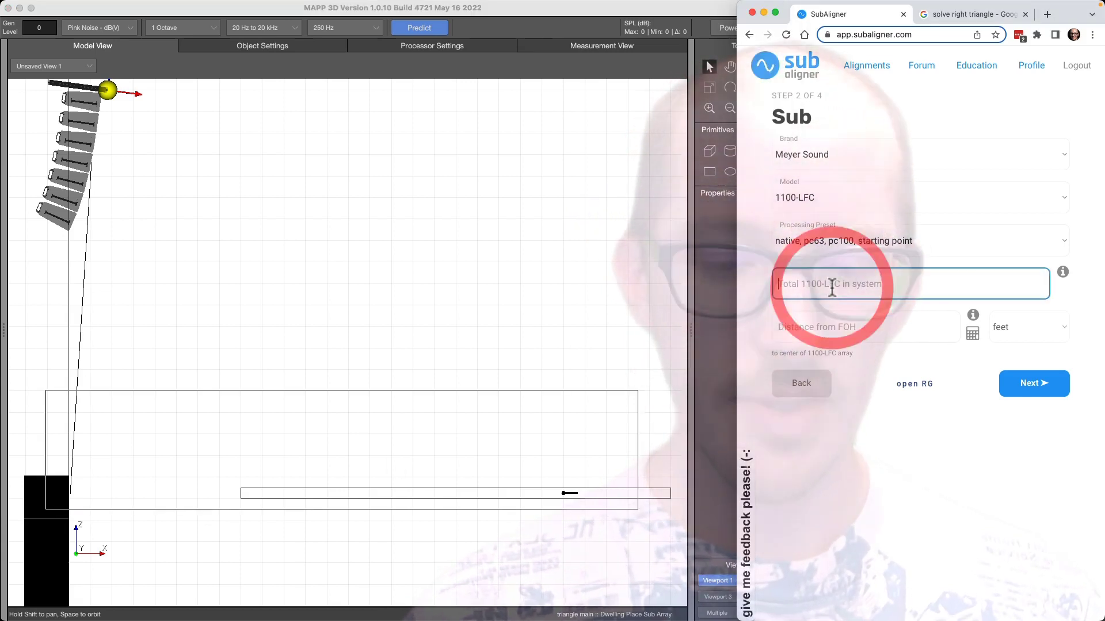
{"action": "type", "text": "3"}
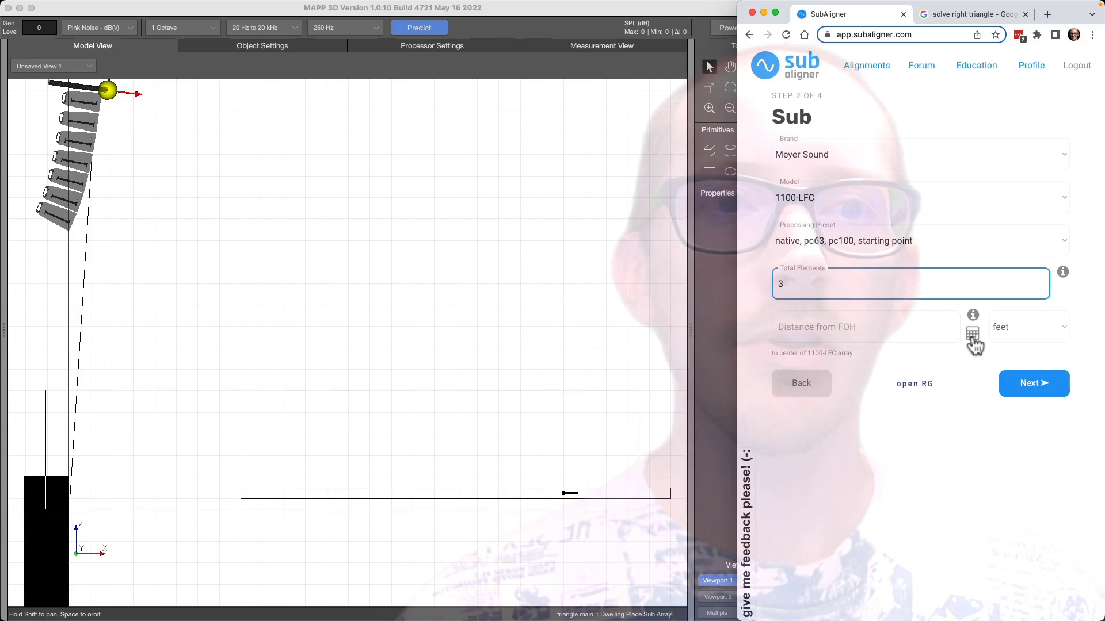
Solve the sub's distance from FOH as a ground stack with A at 23 feet, insert it and continue to the alignment results
{"action": "left_click", "coordinate": [973, 336]}
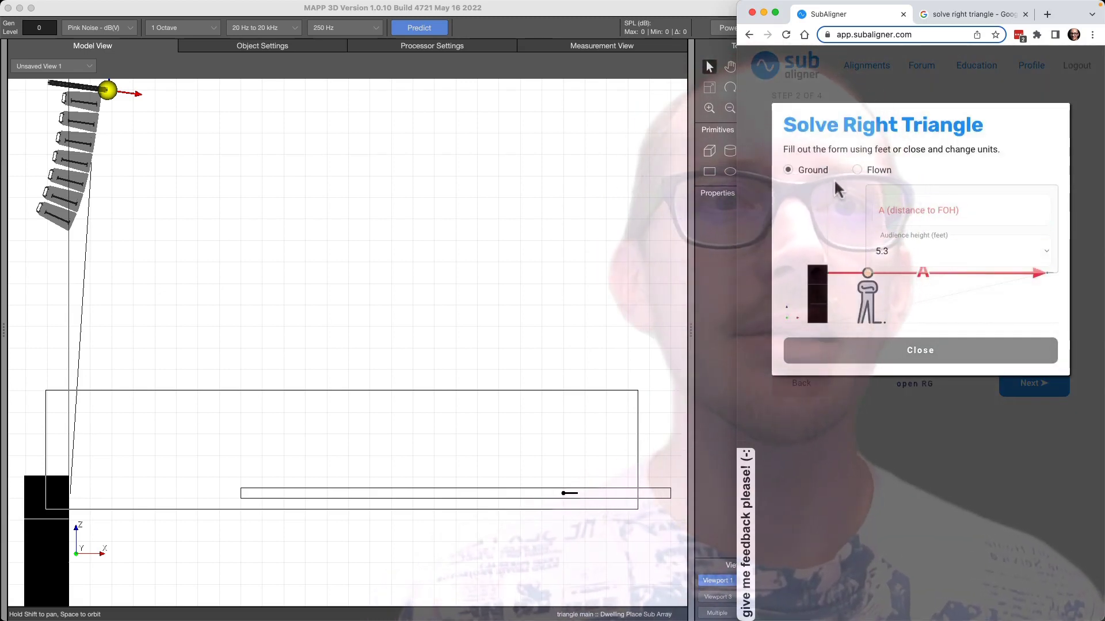
{"action": "left_click", "coordinate": [856, 170]}
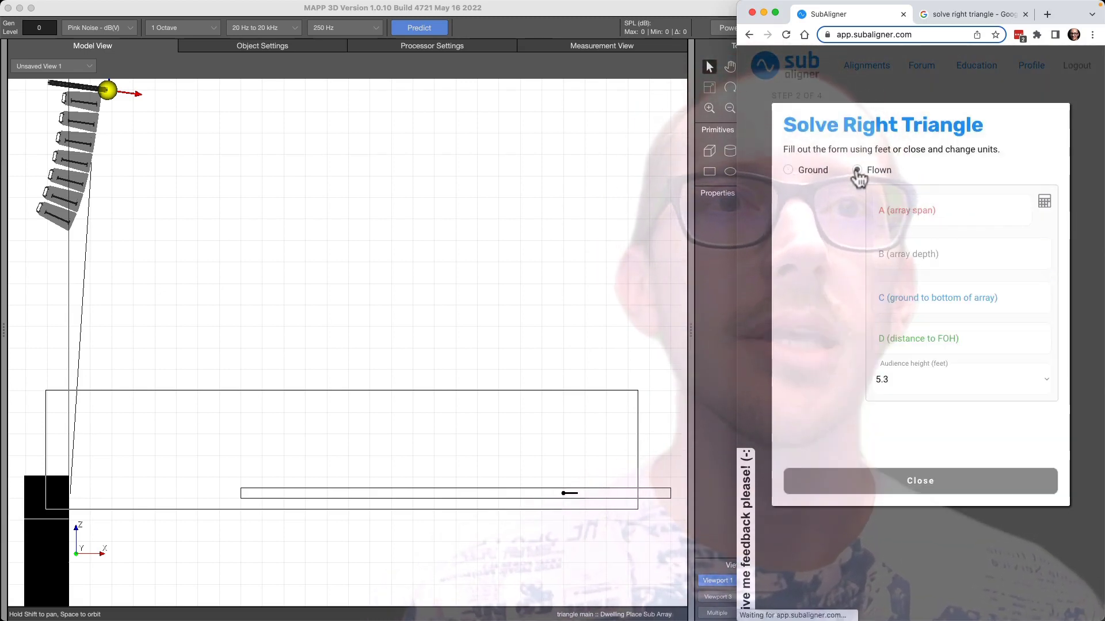
{"action": "left_click", "coordinate": [796, 170]}
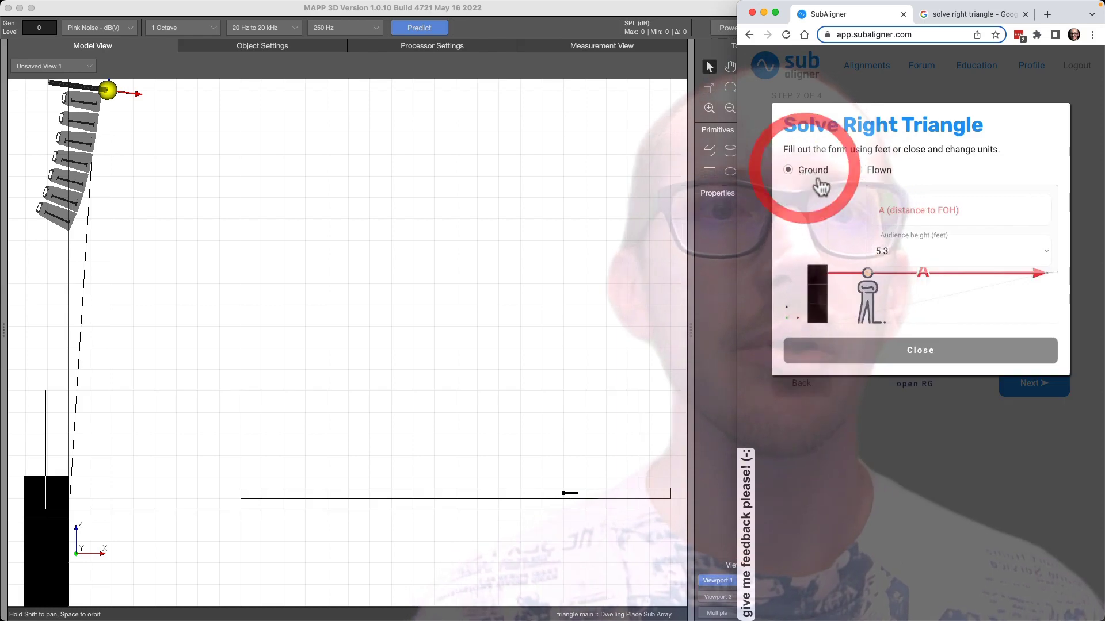
{"action": "left_click", "coordinate": [926, 214]}
{"action": "type", "text": "23"}
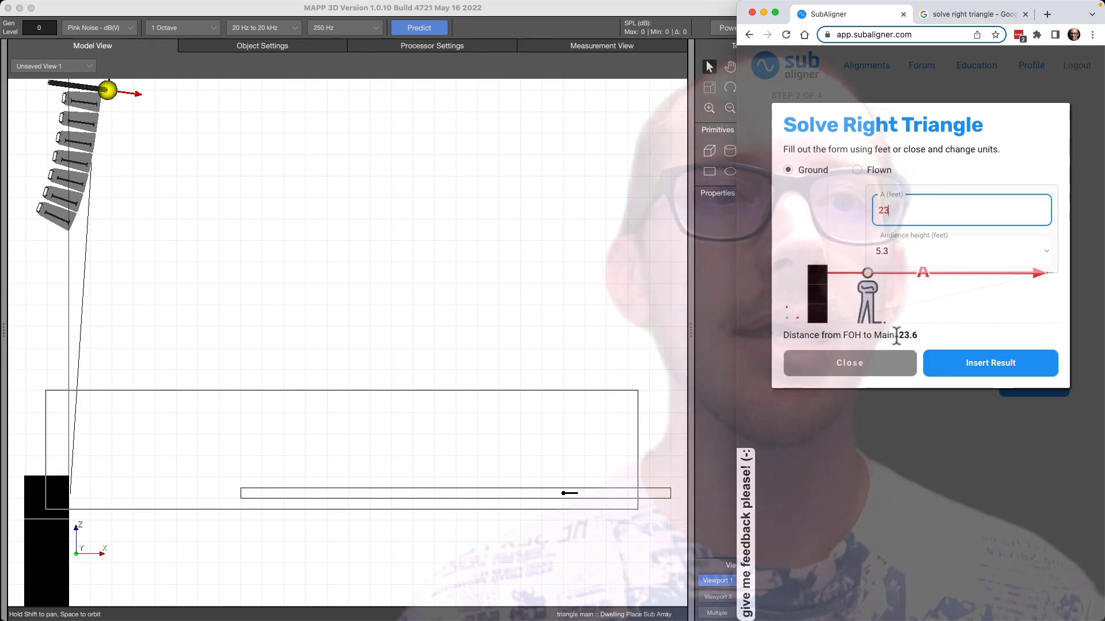
{"action": "left_click", "coordinate": [962, 362]}
{"action": "left_click", "coordinate": [1039, 383]}
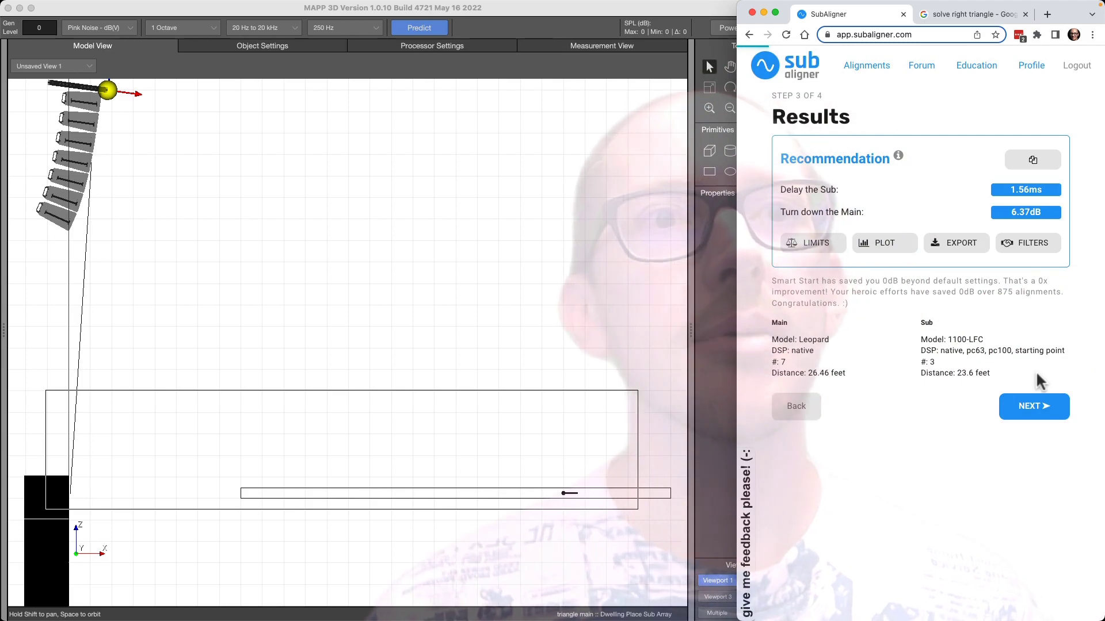